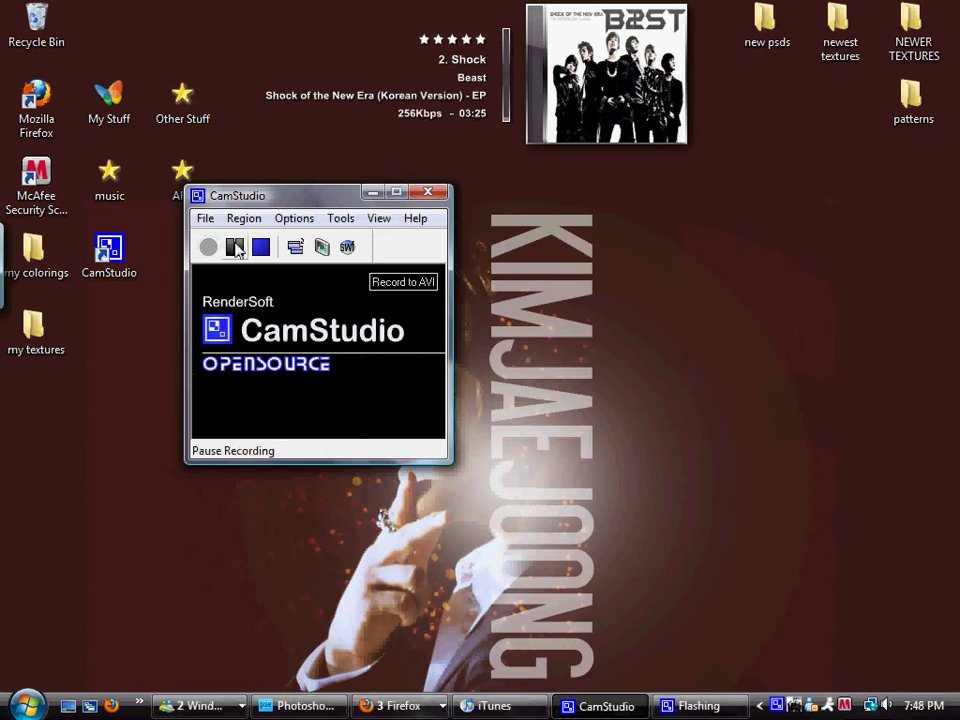
# Start the CamStudio recording, minimize the recorder, and bring back the Photoshop Elements lily painting
pyautogui.click(368, 197)
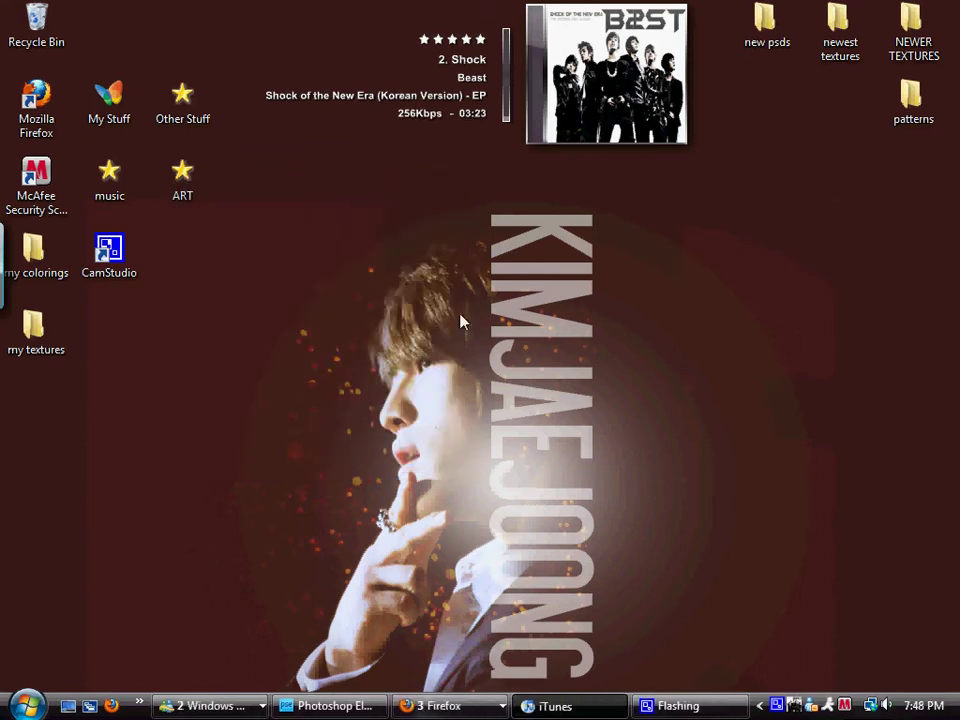
pyautogui.click(550, 706)
pyautogui.click(550, 706)
pyautogui.click(485, 706)
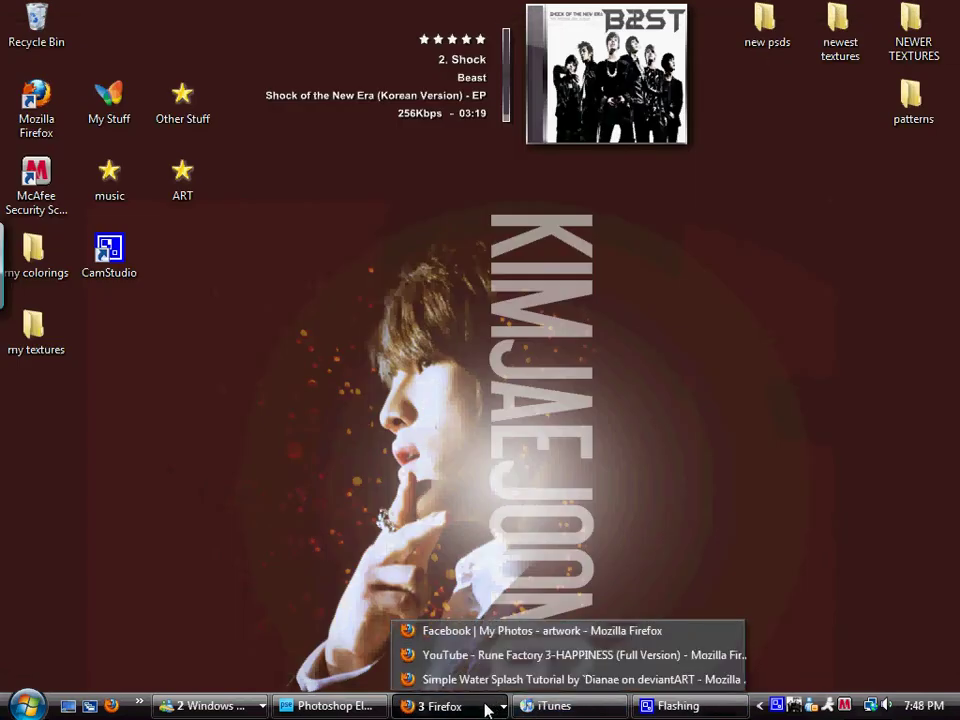
pyautogui.click(340, 707)
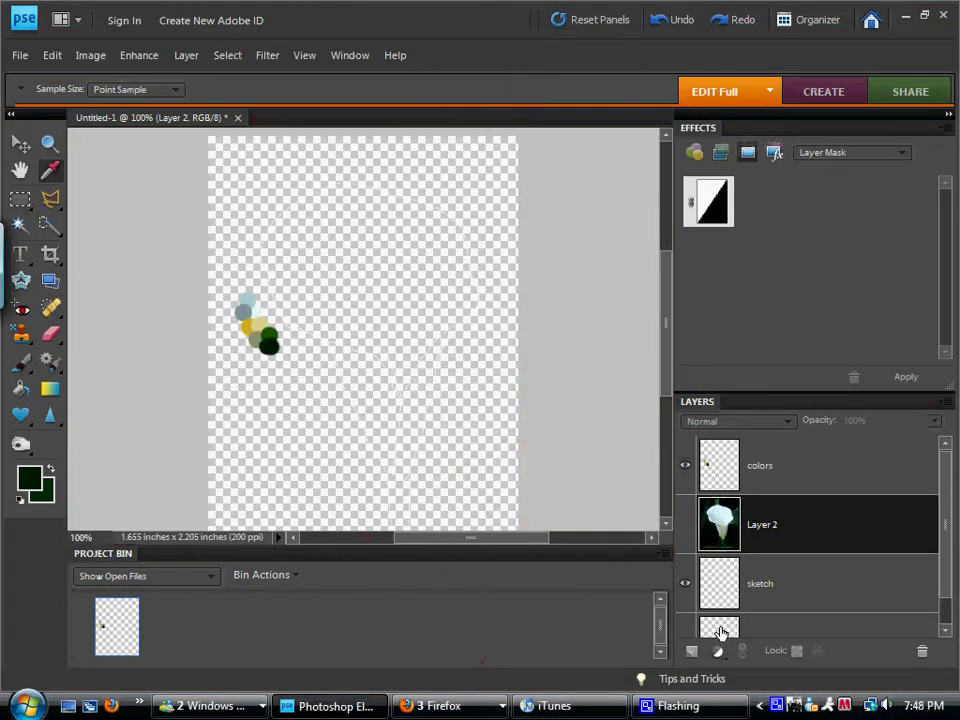
# Select Layer 1 and drag a first gradient across the canvas
pyautogui.click(722, 632)
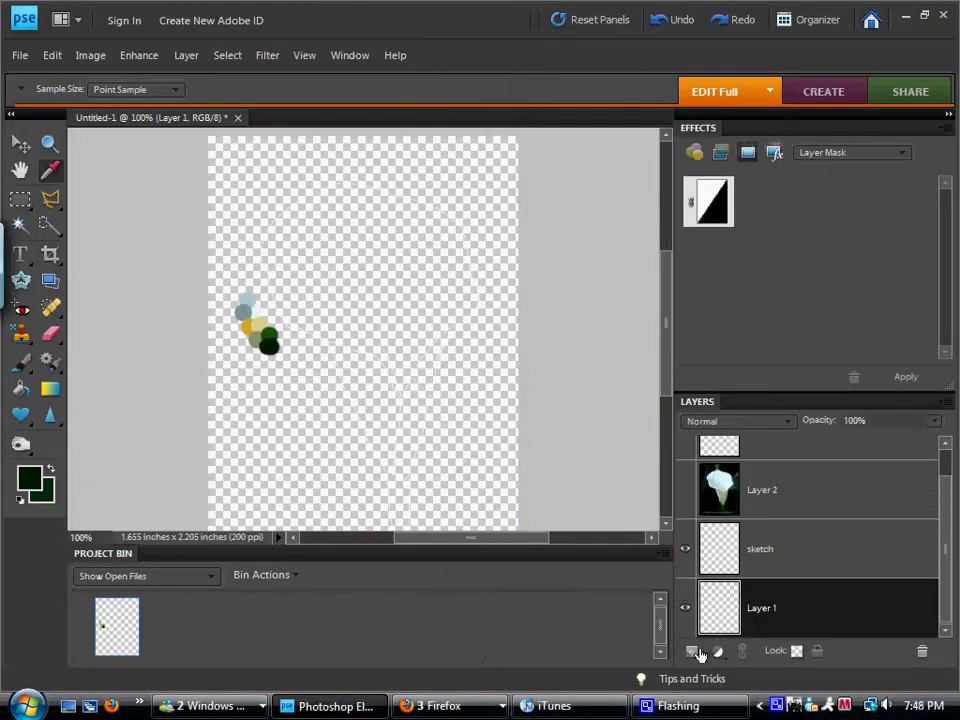
pyautogui.click(693, 654)
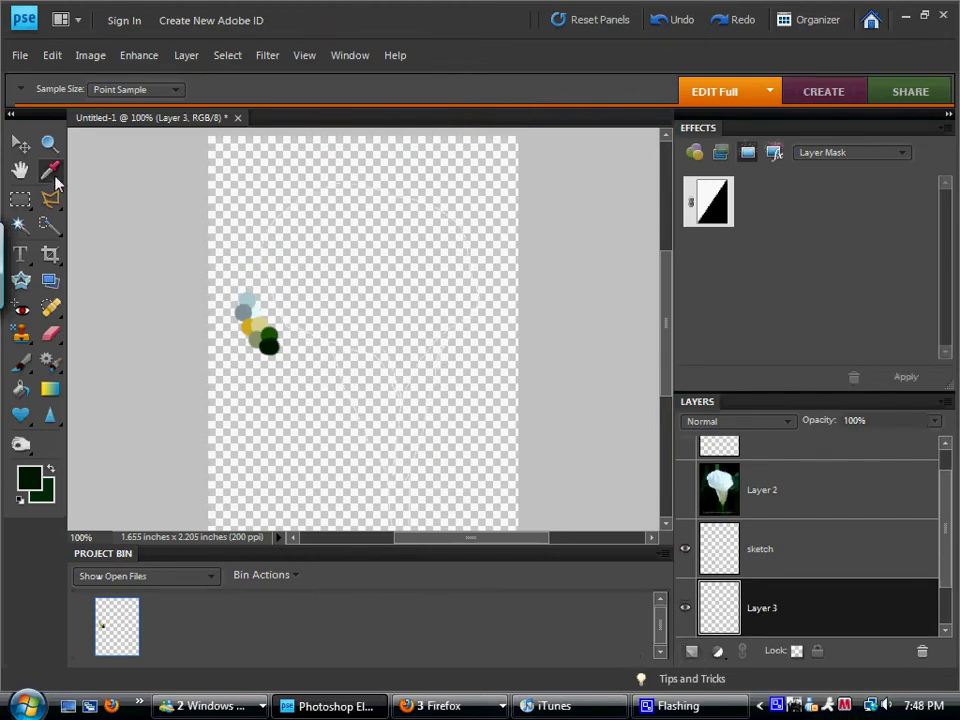
pyautogui.click(47, 389)
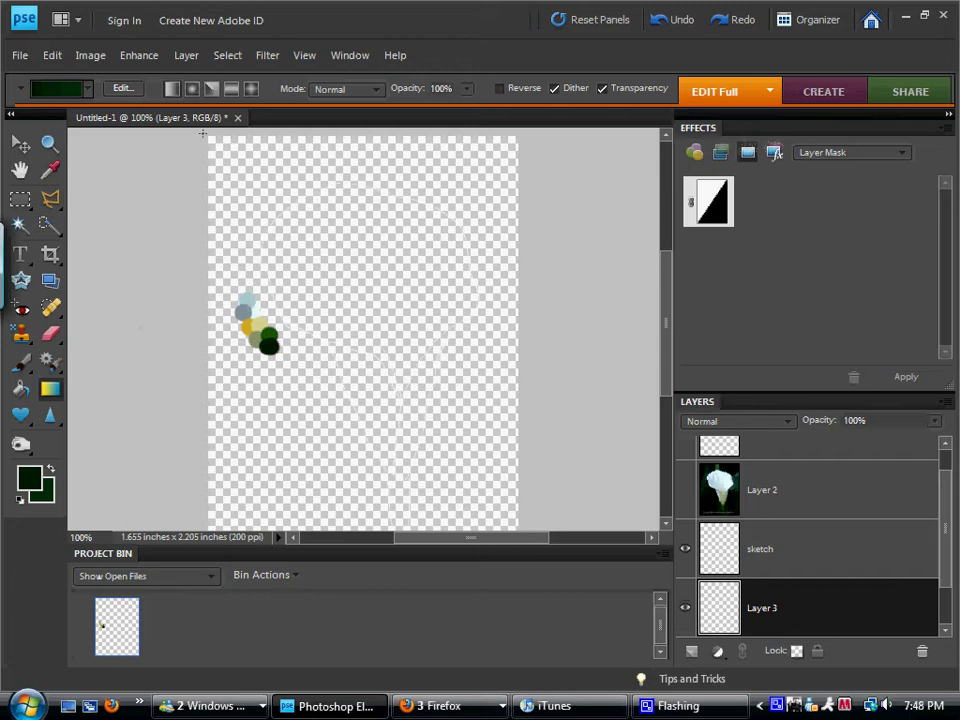
pyautogui.moveTo(203, 133); pyautogui.dragTo(571, 502)
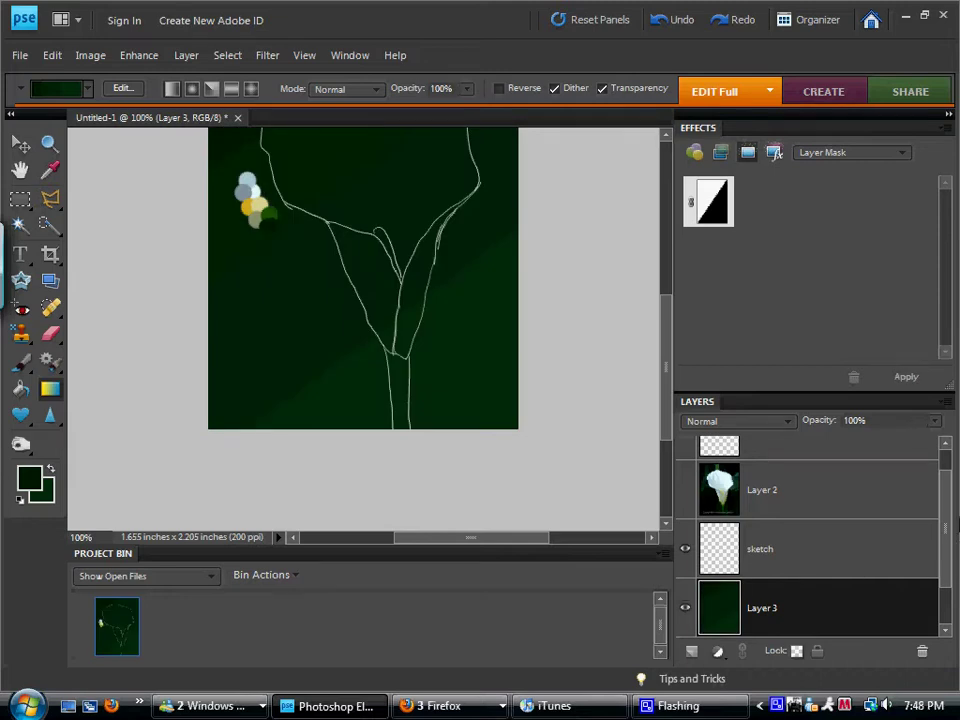
pyautogui.moveTo(665, 314); pyautogui.dragTo(668, 292)
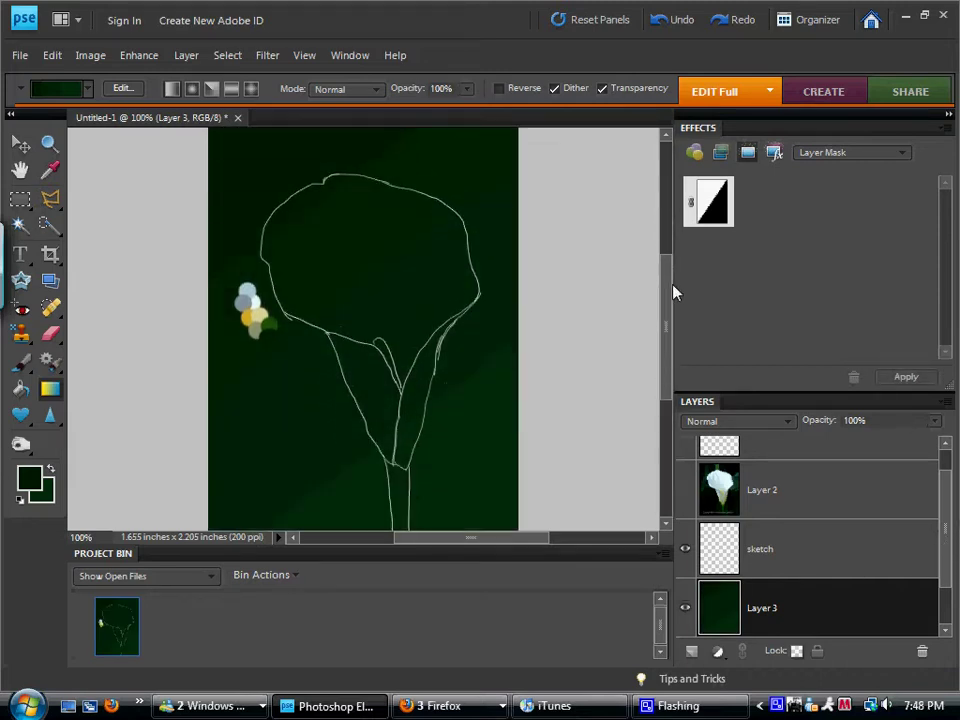
# Delete the mistaken gradient layer, redraw the dark green gradient, and add a new painting layer
pyautogui.click(921, 650)
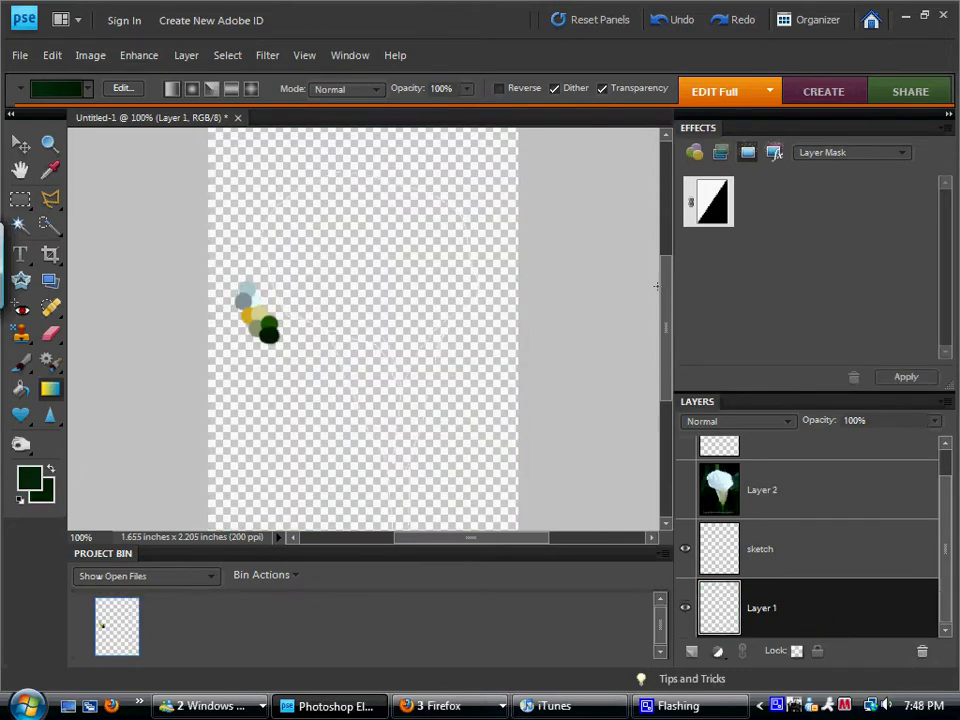
pyautogui.scroll(3, 233, 202)
pyautogui.moveTo(195, 193)
pyautogui.mouseDown()
pyautogui.moveTo(570, 491)
pyautogui.moveTo(630, 525)
pyautogui.mouseUp()
pyautogui.scroll(6, 671, 399)
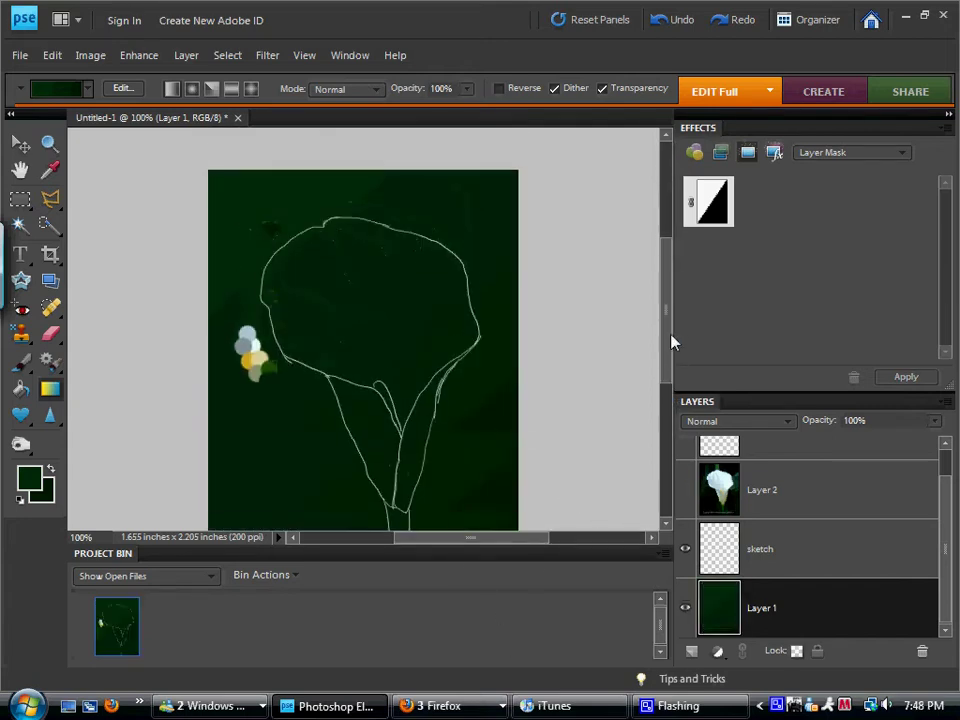
pyautogui.click(698, 657)
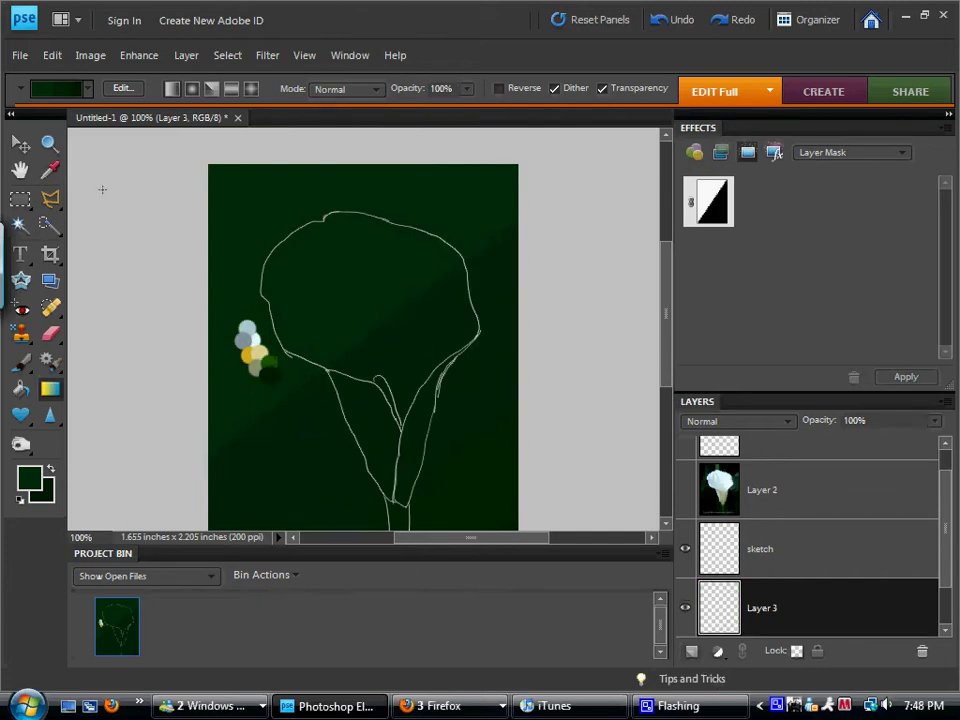
# Sample the pale swatch and set a 34 px brush with pen pressure controlling opacity
pyautogui.click(49, 170)
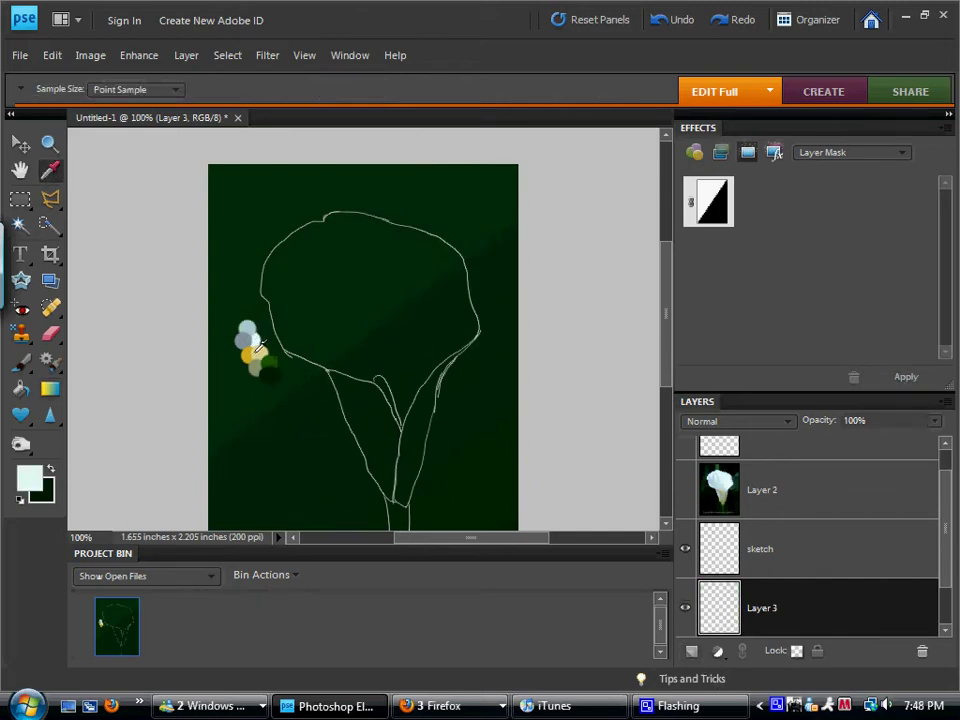
pyautogui.click(21, 366)
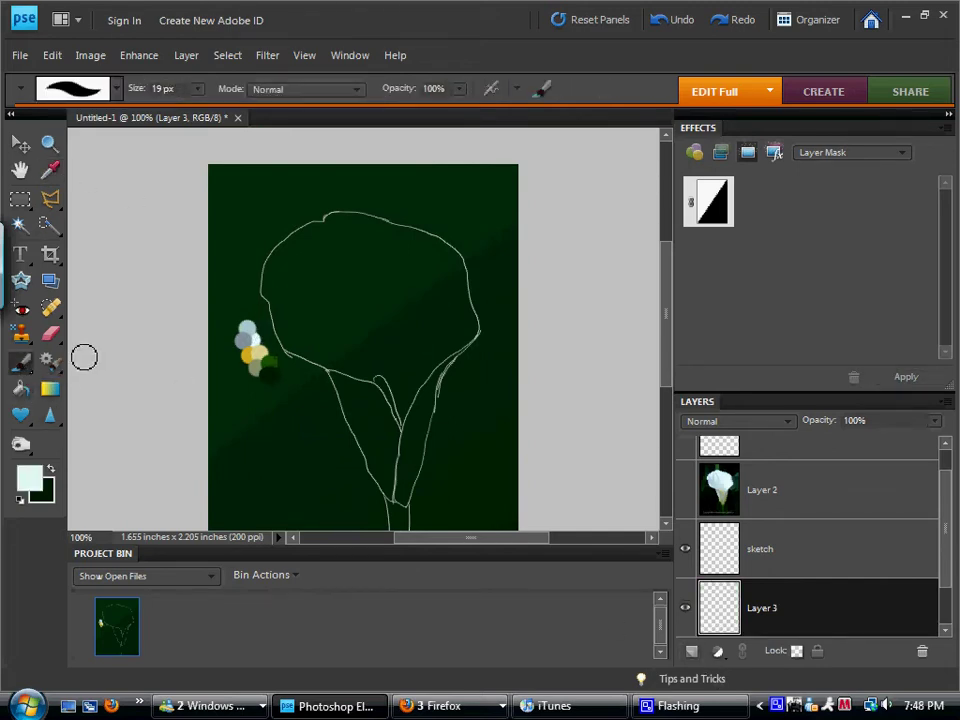
pyautogui.click(198, 88)
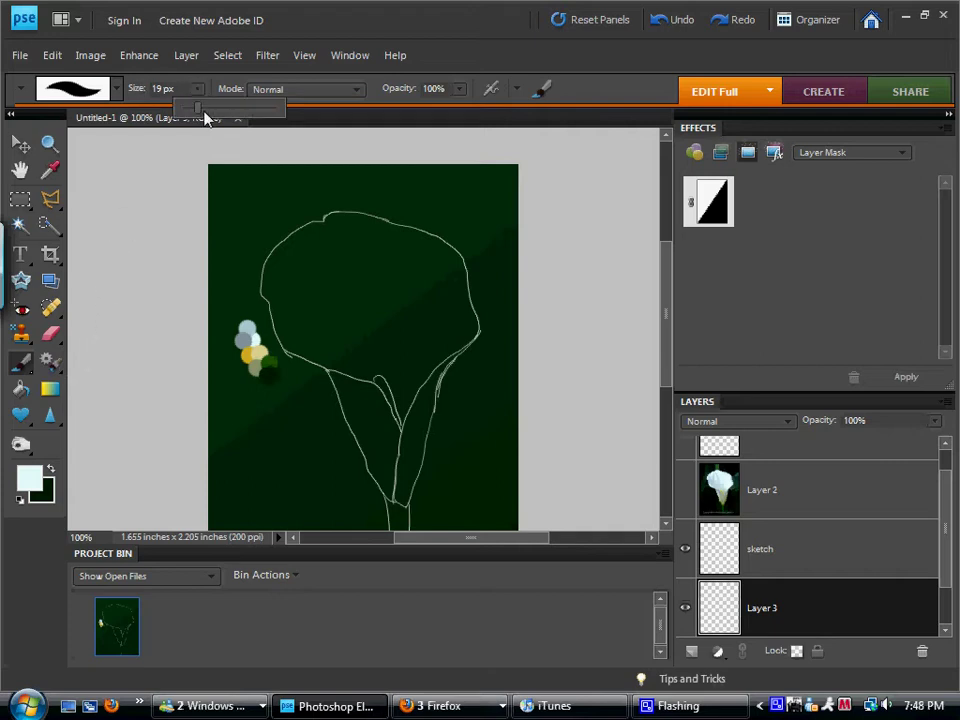
pyautogui.click(517, 90)
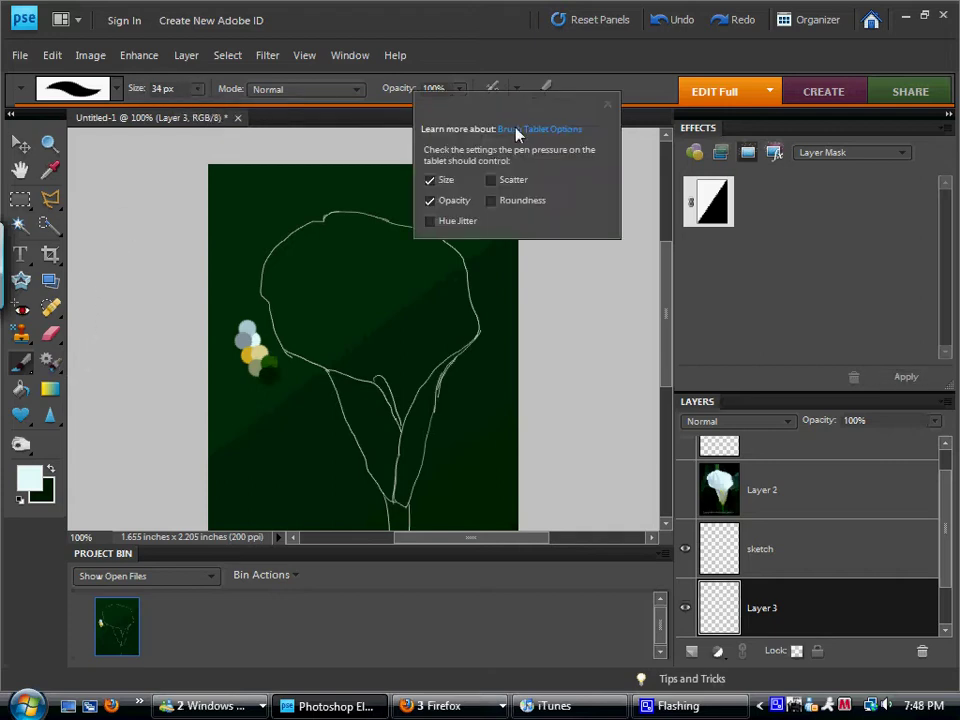
pyautogui.click(430, 201)
pyautogui.click(430, 201)
pyautogui.click(517, 90)
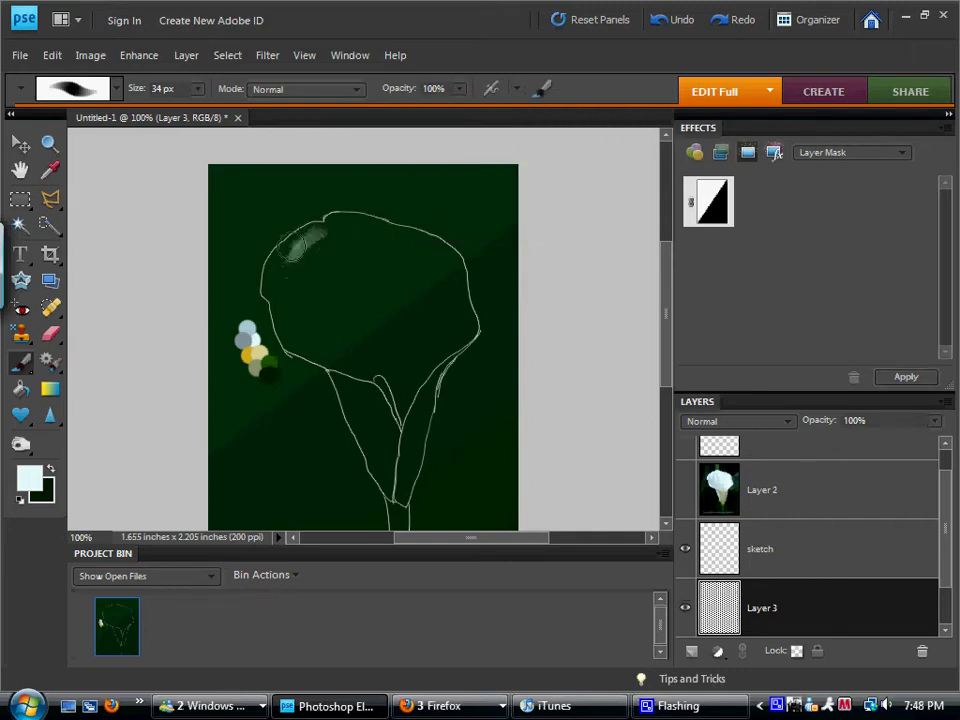
# Lay pale blue-white strokes along the flower head's edges and across its upper area
pyautogui.moveTo(320, 232); pyautogui.dragTo(280, 283)
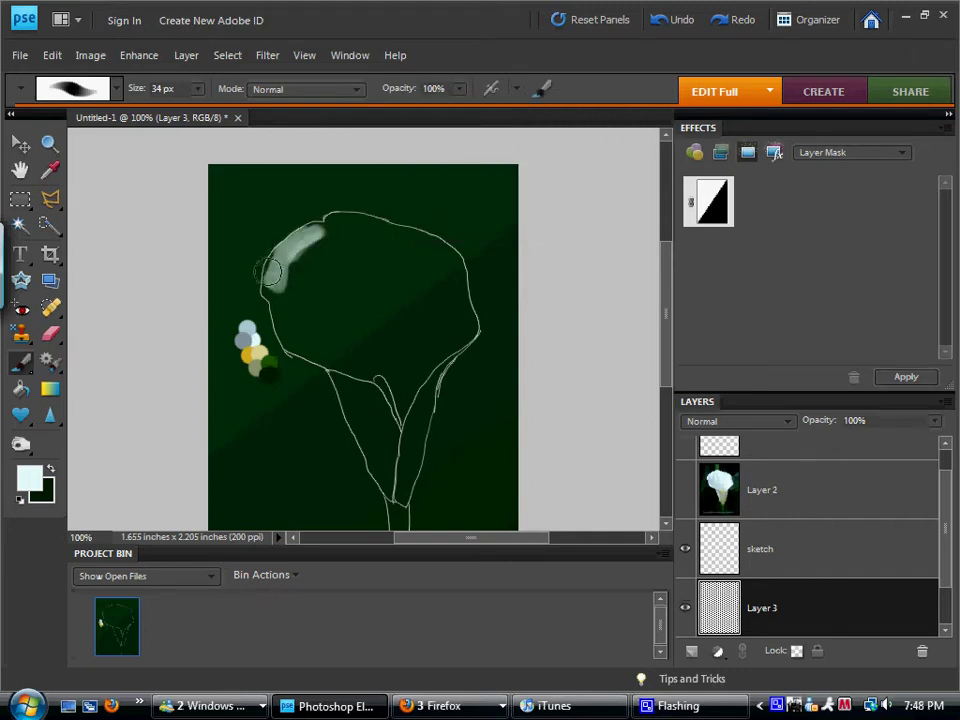
pyautogui.moveTo(316, 228)
pyautogui.mouseDown()
pyautogui.moveTo(281, 311)
pyautogui.moveTo(272, 281)
pyautogui.moveTo(279, 261)
pyautogui.moveTo(313, 356)
pyautogui.moveTo(358, 362)
pyautogui.moveTo(380, 378)
pyautogui.moveTo(395, 400)
pyautogui.moveTo(392, 418)
pyautogui.moveTo(405, 383)
pyautogui.moveTo(448, 340)
pyautogui.moveTo(459, 292)
pyautogui.moveTo(465, 325)
pyautogui.moveTo(455, 250)
pyautogui.moveTo(390, 224)
pyautogui.moveTo(322, 214)
pyautogui.mouseUp()
pyautogui.moveTo(415, 245)
pyautogui.mouseDown()
pyautogui.moveTo(444, 313)
pyautogui.moveTo(407, 336)
pyautogui.moveTo(429, 311)
pyautogui.moveTo(446, 319)
pyautogui.moveTo(413, 283)
pyautogui.moveTo(300, 300)
pyautogui.mouseUp()
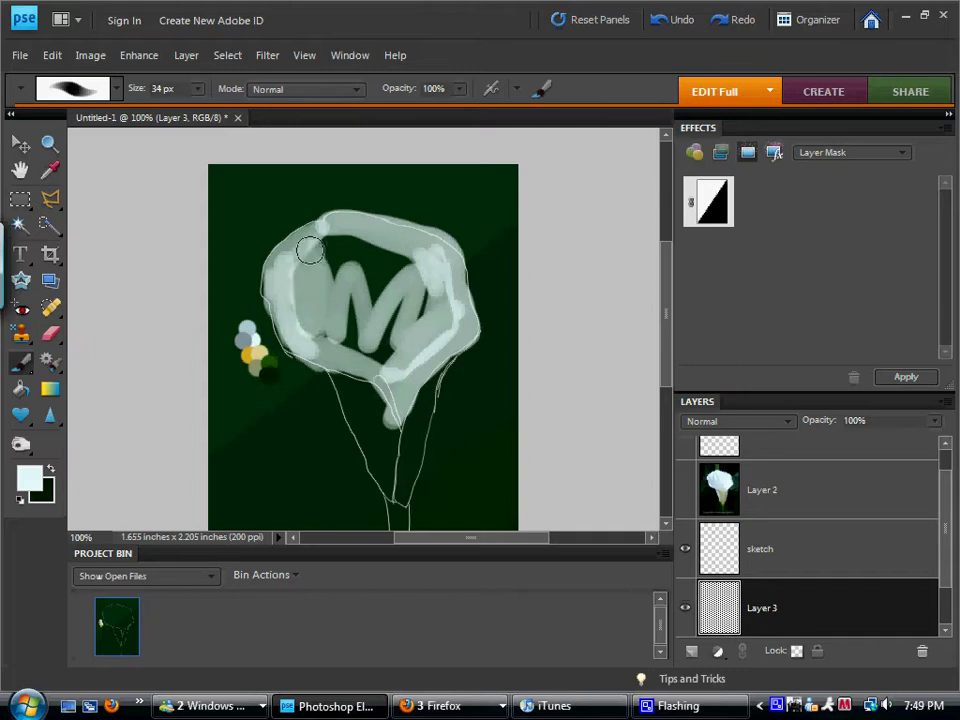
pyautogui.moveTo(309, 251)
pyautogui.mouseDown()
pyautogui.moveTo(330, 290)
pyautogui.moveTo(386, 234)
pyautogui.moveTo(401, 259)
pyautogui.moveTo(414, 259)
pyautogui.moveTo(429, 291)
pyautogui.moveTo(360, 294)
pyautogui.moveTo(330, 343)
pyautogui.moveTo(381, 339)
pyautogui.mouseUp()
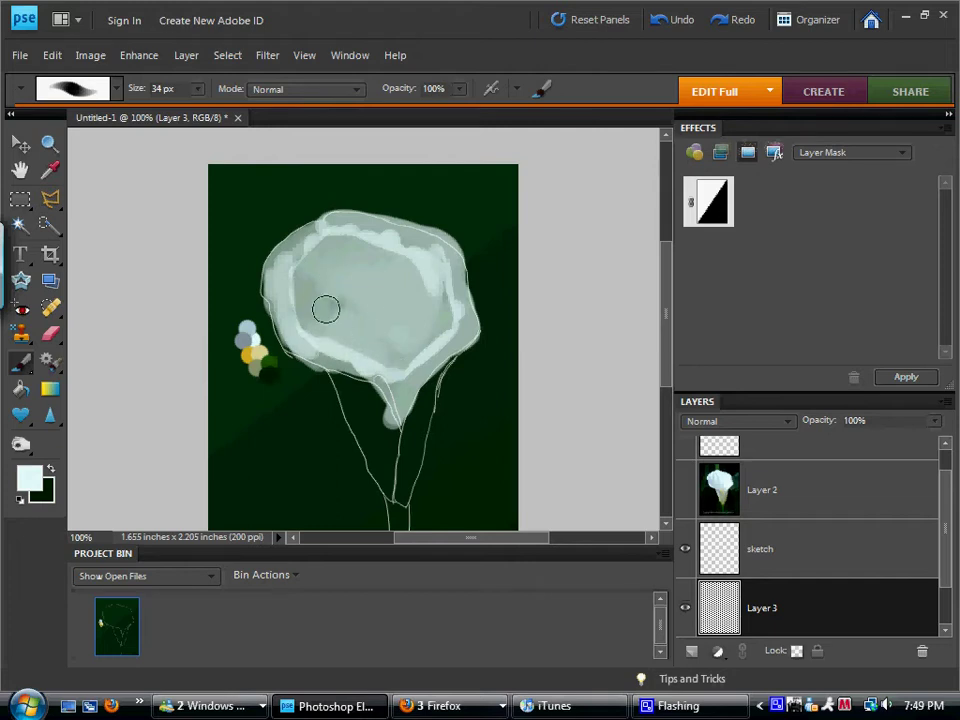
# Build up pale paint across the lower flower head and down the trumpet
pyautogui.moveTo(326, 309)
pyautogui.mouseDown()
pyautogui.moveTo(304, 281)
pyautogui.moveTo(334, 246)
pyautogui.moveTo(418, 255)
pyautogui.moveTo(439, 279)
pyautogui.moveTo(339, 221)
pyautogui.moveTo(411, 243)
pyautogui.moveTo(456, 302)
pyautogui.moveTo(441, 255)
pyautogui.moveTo(419, 233)
pyautogui.mouseUp()
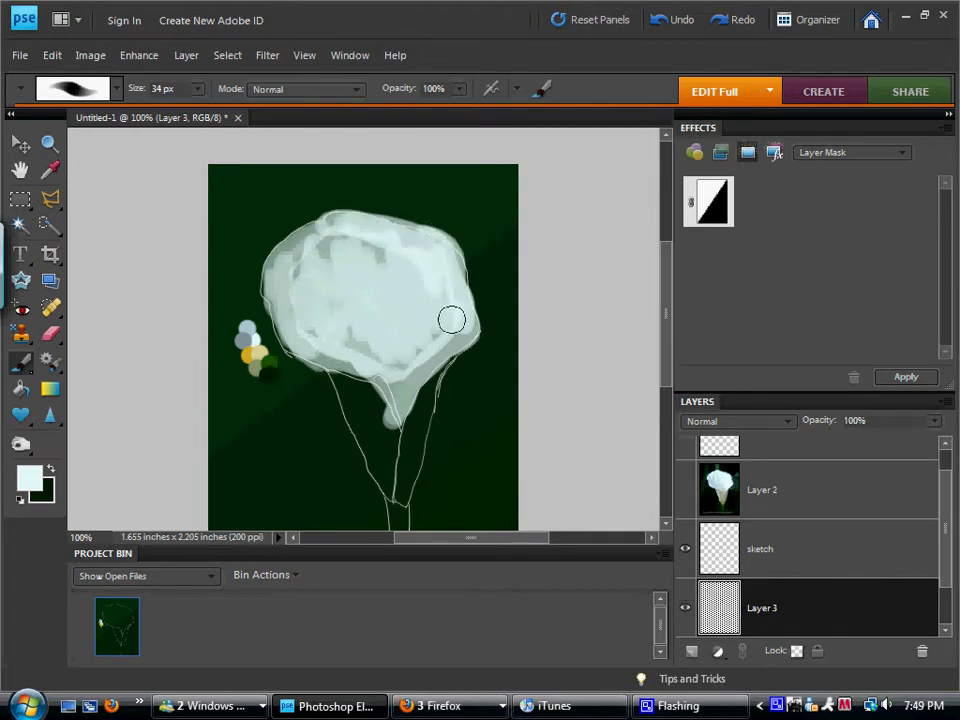
pyautogui.moveTo(451, 319)
pyautogui.mouseDown()
pyautogui.moveTo(396, 401)
pyautogui.moveTo(357, 366)
pyautogui.moveTo(291, 334)
pyautogui.moveTo(285, 251)
pyautogui.moveTo(321, 231)
pyautogui.moveTo(353, 239)
pyautogui.moveTo(347, 251)
pyautogui.moveTo(390, 268)
pyautogui.moveTo(396, 291)
pyautogui.moveTo(366, 290)
pyautogui.mouseUp()
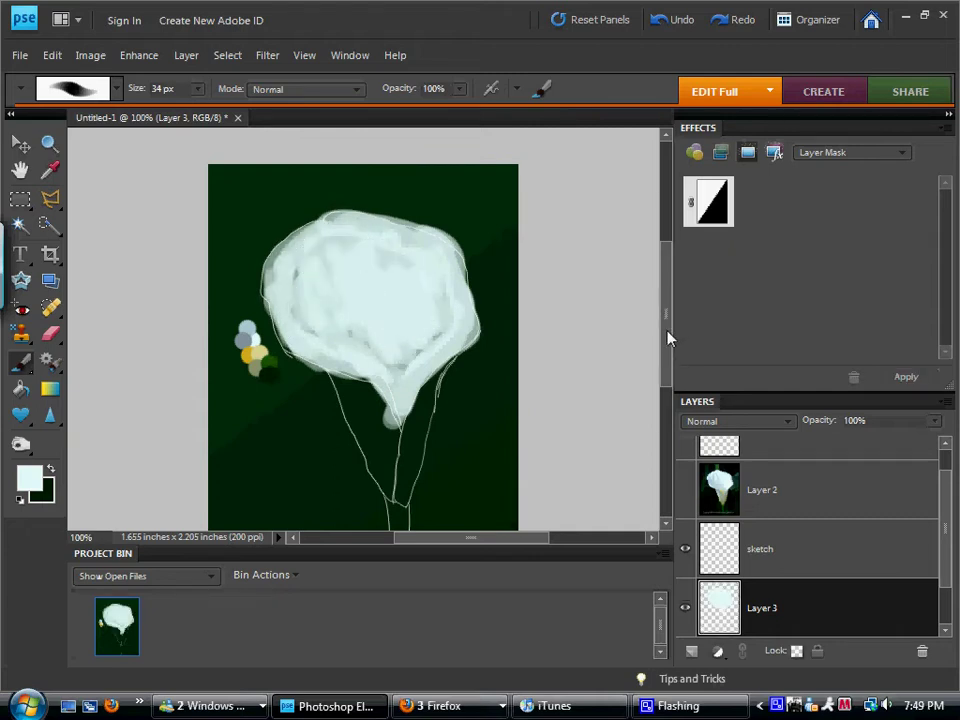
pyautogui.moveTo(669, 336); pyautogui.dragTo(611, 358)
pyautogui.moveTo(340, 316)
pyautogui.mouseDown()
pyautogui.moveTo(378, 404)
pyautogui.moveTo(381, 360)
pyautogui.moveTo(354, 317)
pyautogui.moveTo(380, 353)
pyautogui.moveTo(379, 403)
pyautogui.moveTo(360, 321)
pyautogui.moveTo(343, 318)
pyautogui.moveTo(390, 388)
pyautogui.moveTo(415, 345)
pyautogui.moveTo(401, 413)
pyautogui.moveTo(427, 314)
pyautogui.moveTo(443, 302)
pyautogui.moveTo(404, 387)
pyautogui.mouseUp()
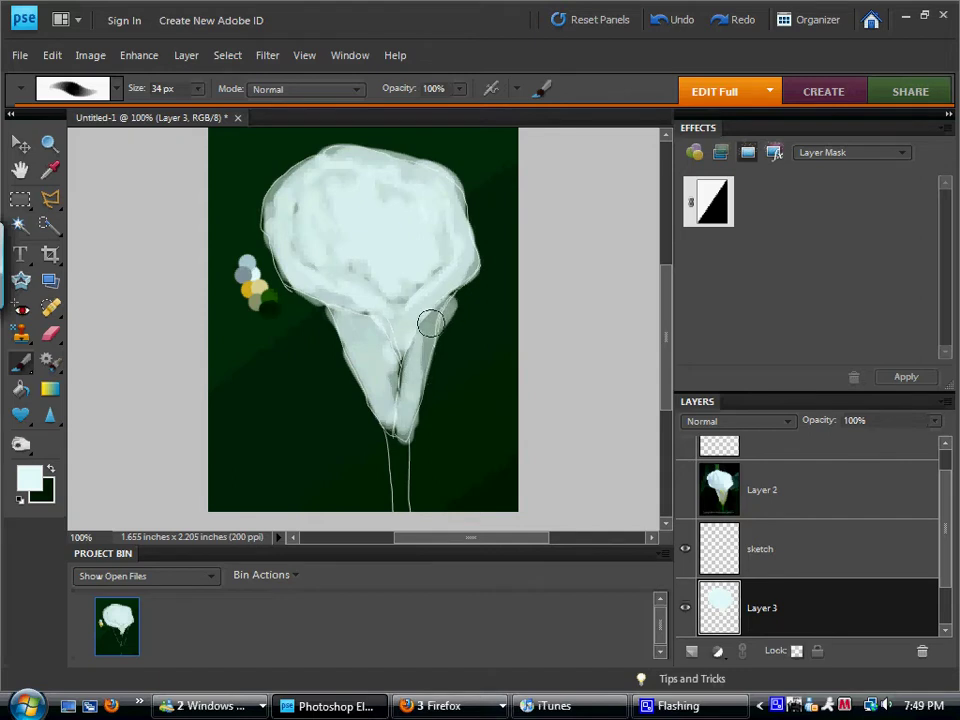
# Sample a grey-blue shade, shrink the brush to 15 px, and paint a thin shading line
pyautogui.click(686, 495)
pyautogui.click(686, 495)
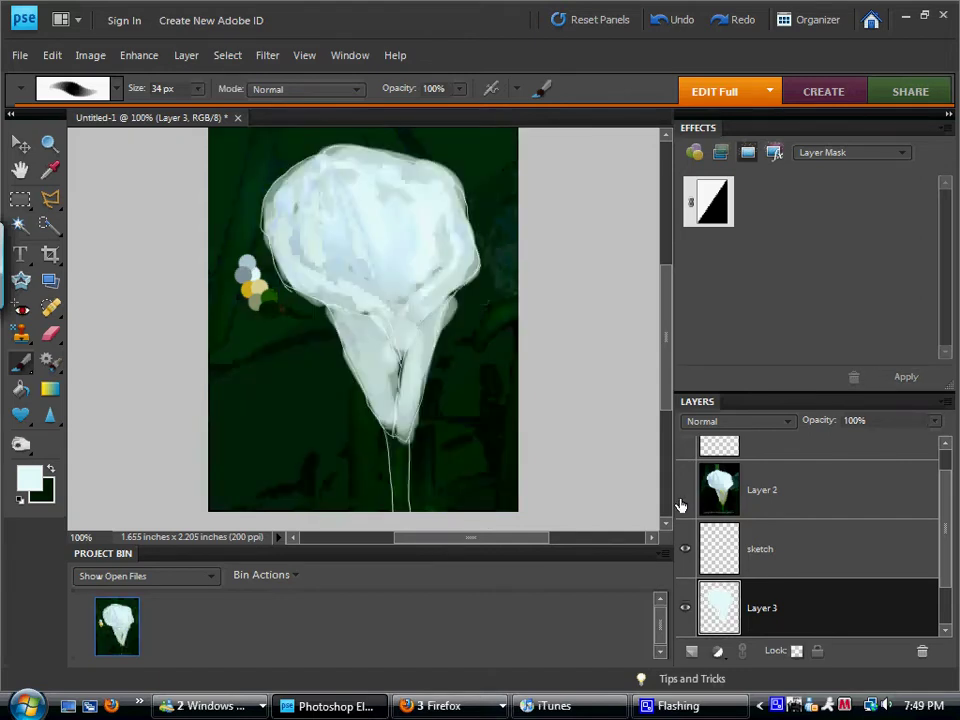
pyautogui.click(52, 171)
pyautogui.click(249, 268)
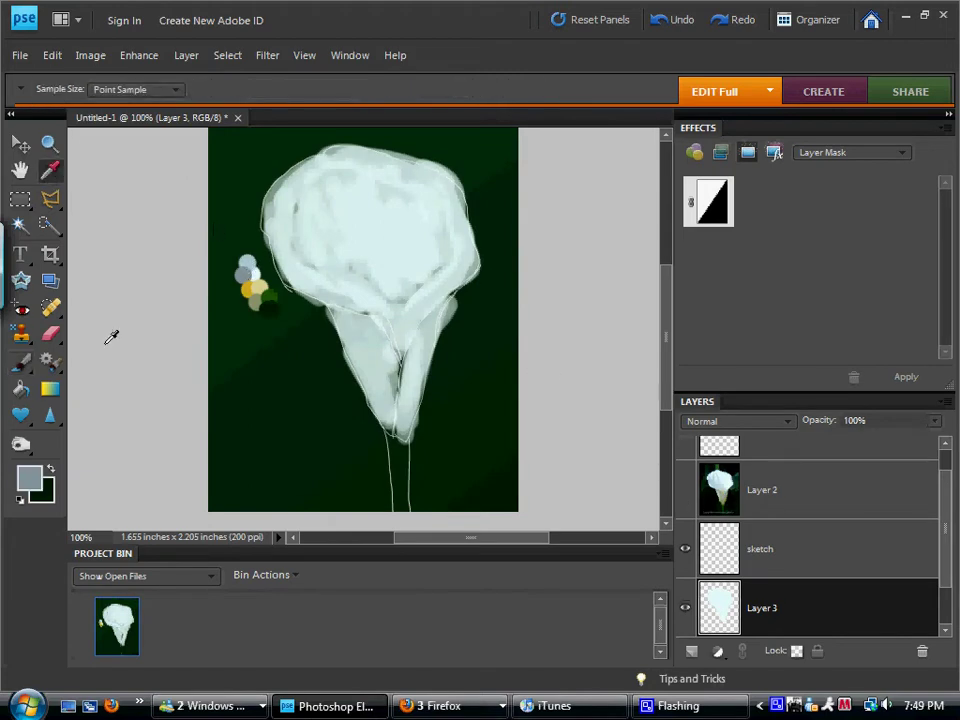
pyautogui.click(20, 362)
pyautogui.moveTo(195, 90); pyautogui.dragTo(135, 83)
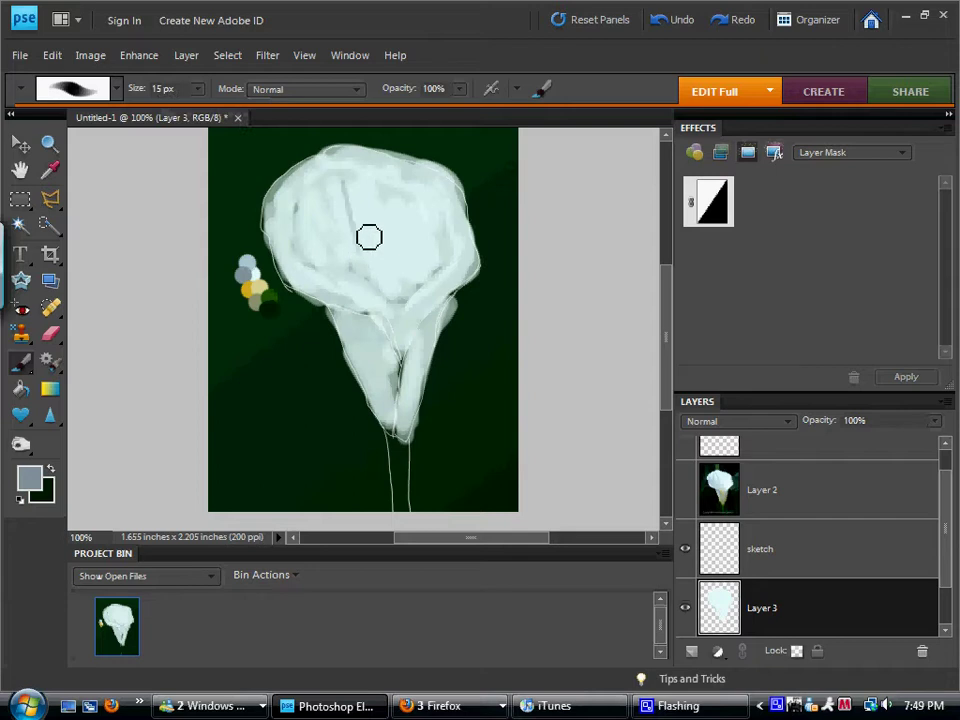
pyautogui.moveTo(369, 236); pyautogui.dragTo(369, 259)
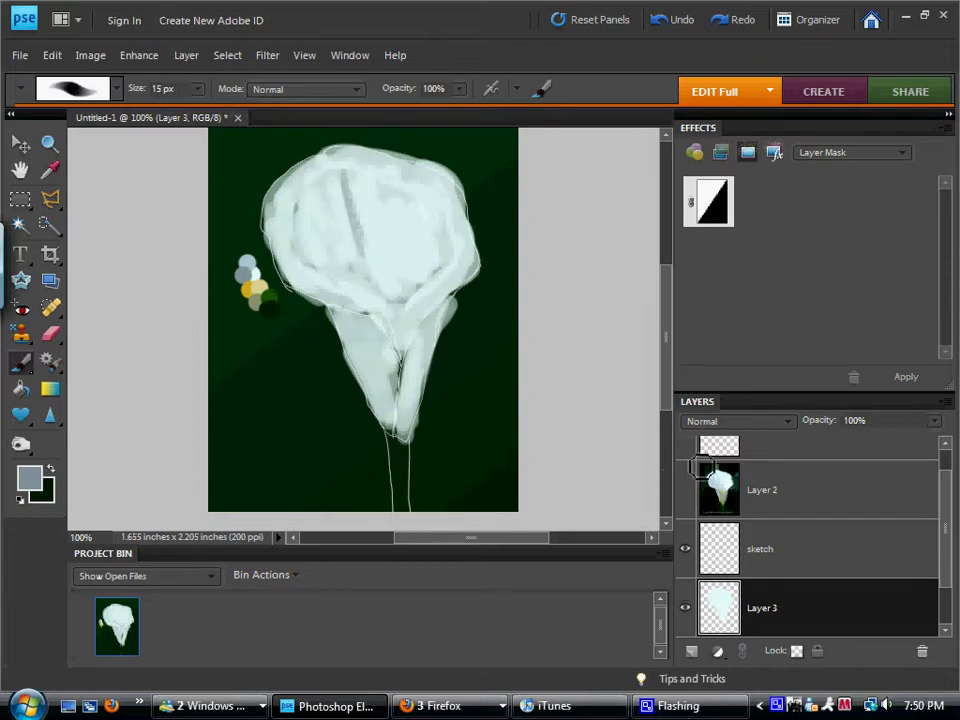
# Toggle the reference lily photo layer on and off to compare it with the painting
pyautogui.click(686, 490)
pyautogui.click(686, 500)
pyautogui.click(686, 498)
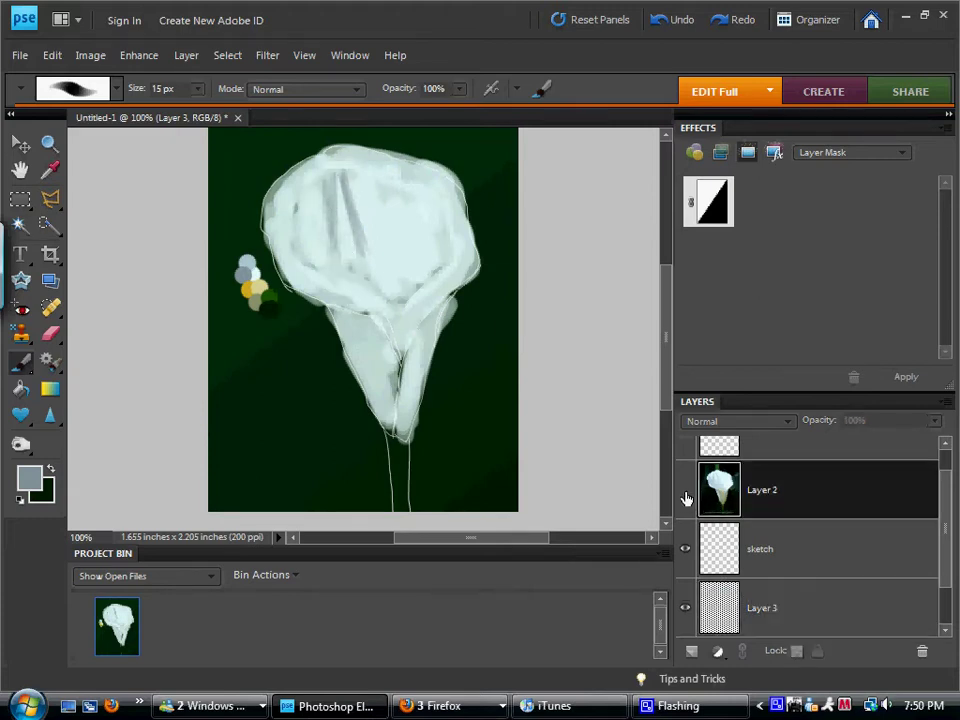
pyautogui.click(685, 495)
pyautogui.click(684, 492)
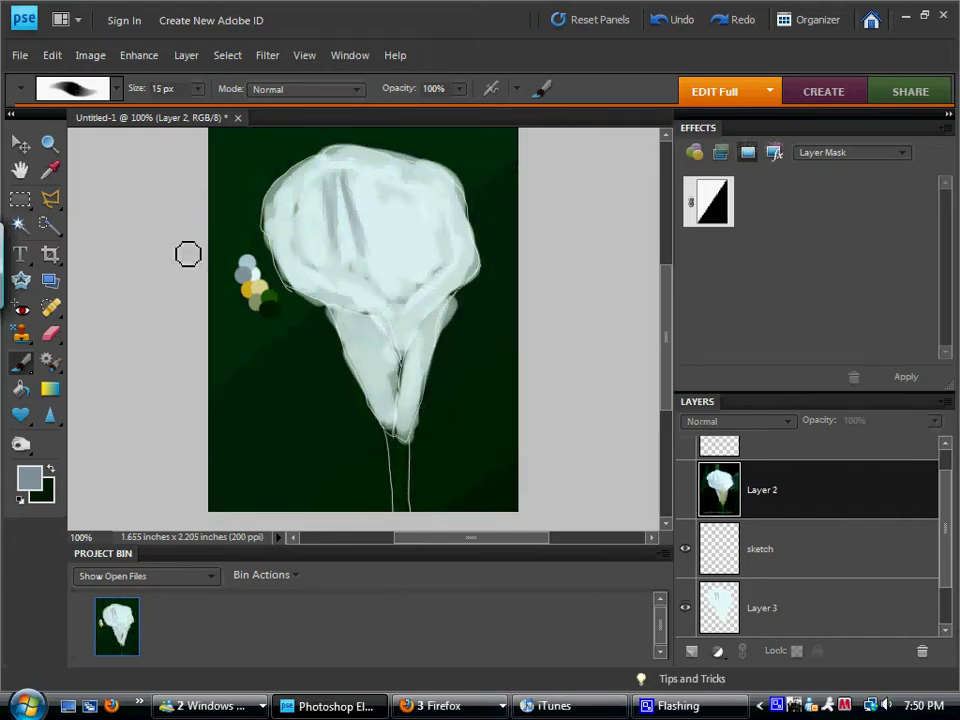
pyautogui.click(302, 268)
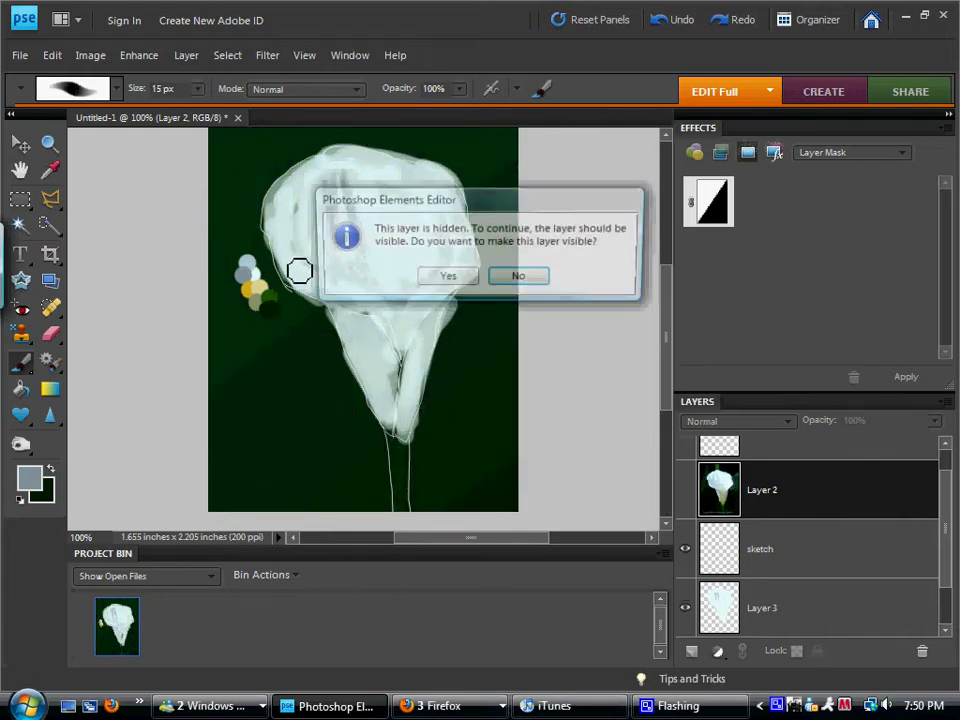
pyautogui.click(519, 280)
# Even out the light paint on the flower's left edge on Layer 3, checking against the photo
pyautogui.click(727, 611)
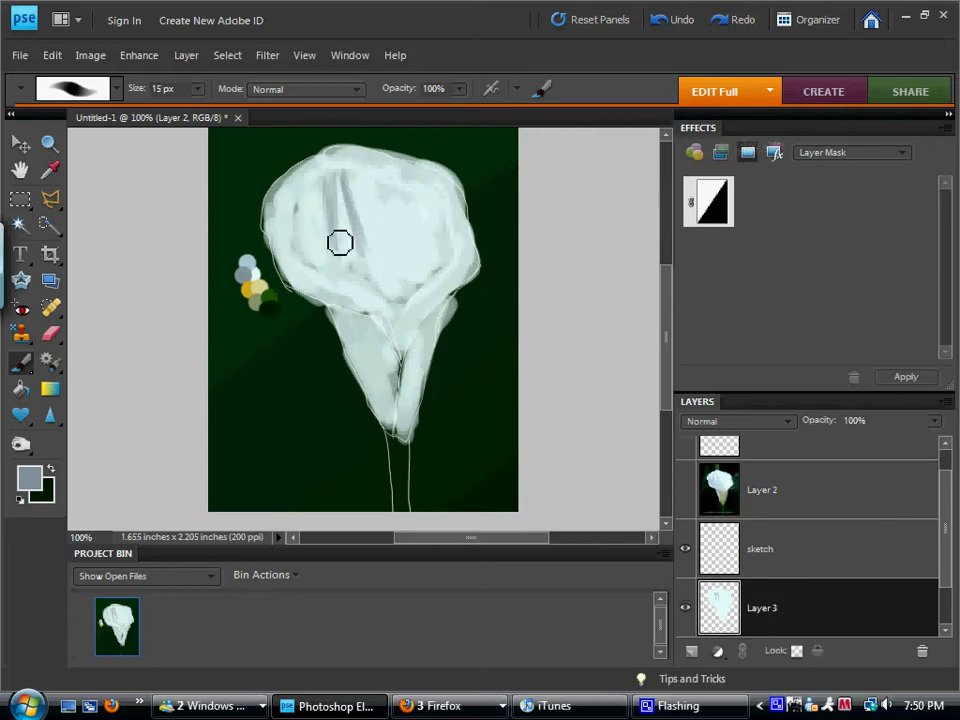
pyautogui.moveTo(286, 228)
pyautogui.mouseDown()
pyautogui.moveTo(278, 221)
pyautogui.moveTo(285, 253)
pyautogui.moveTo(328, 297)
pyautogui.moveTo(298, 234)
pyautogui.moveTo(281, 225)
pyautogui.moveTo(319, 281)
pyautogui.moveTo(294, 208)
pyautogui.moveTo(329, 288)
pyautogui.mouseUp()
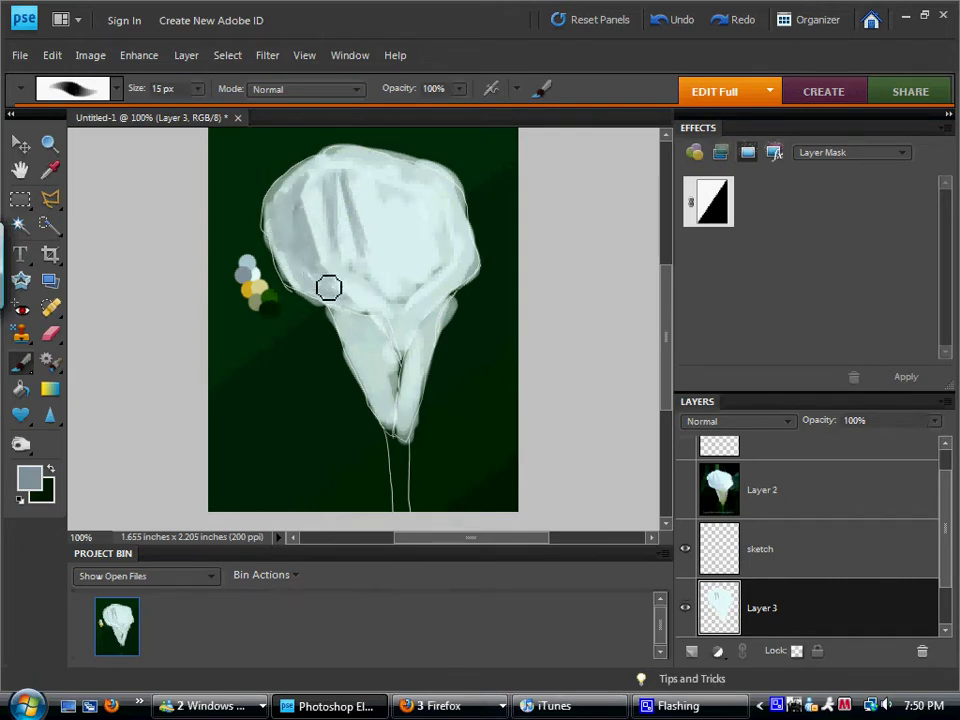
pyautogui.click(685, 491)
pyautogui.click(685, 491)
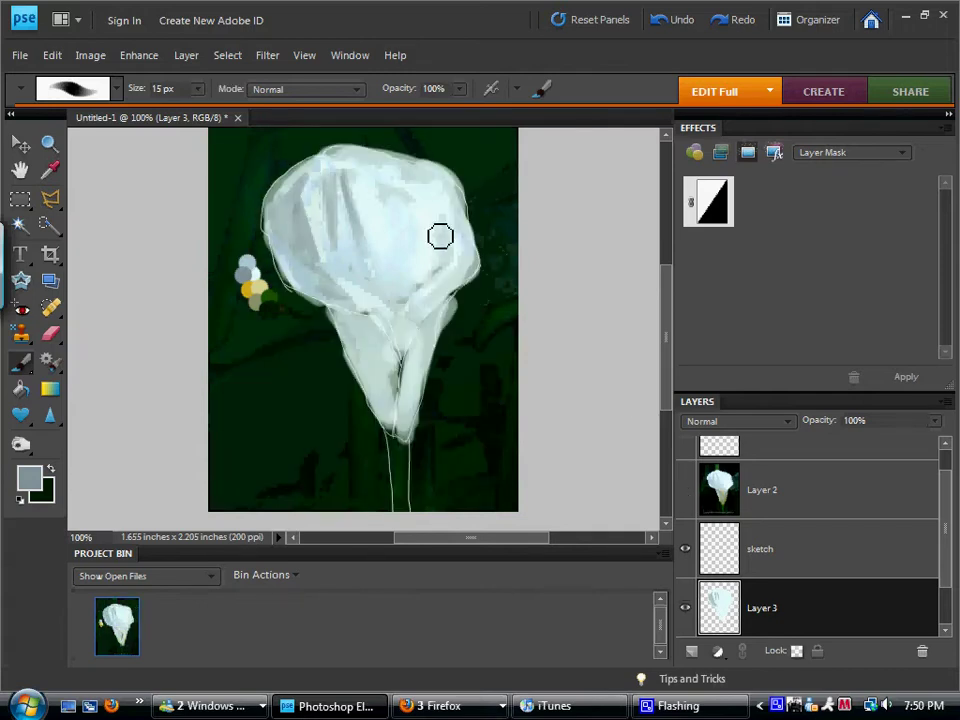
pyautogui.click(685, 495)
pyautogui.click(685, 495)
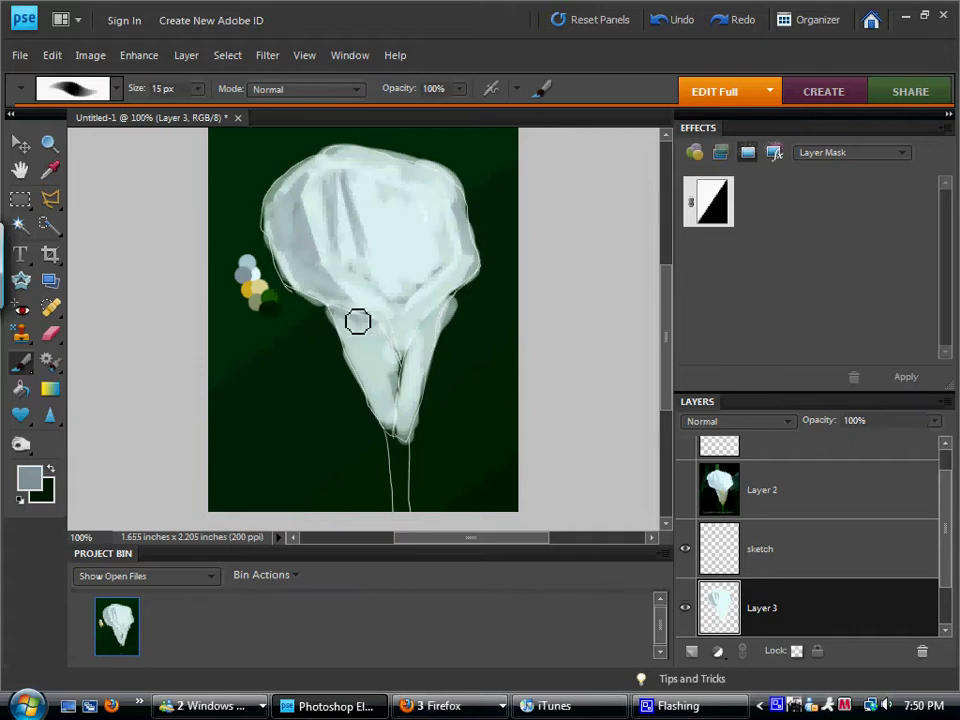
# Zoom to 151% and repaint the lower petal edge near the stem, comparing with the photo
pyautogui.scroll(1, 344, 432)
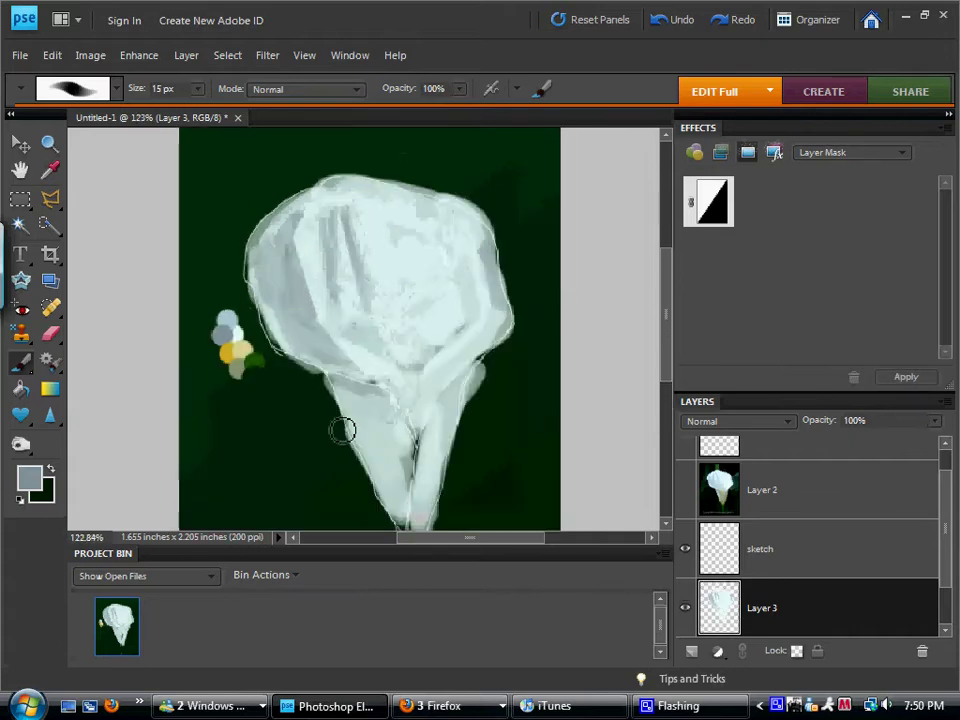
pyautogui.scroll(1, 617, 199)
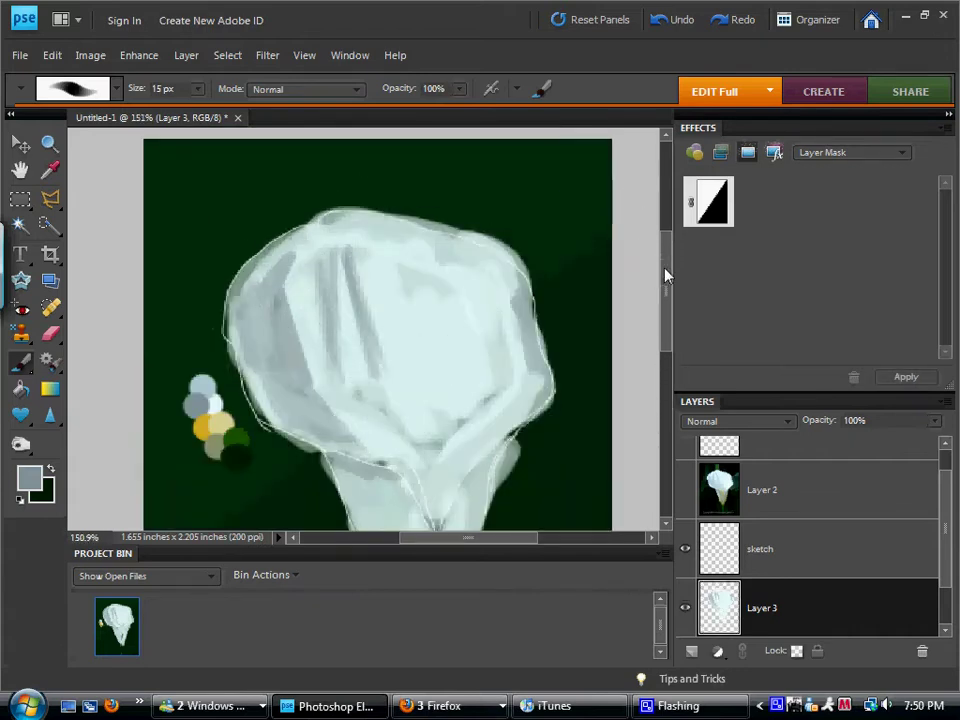
pyautogui.scroll(1, 667, 290)
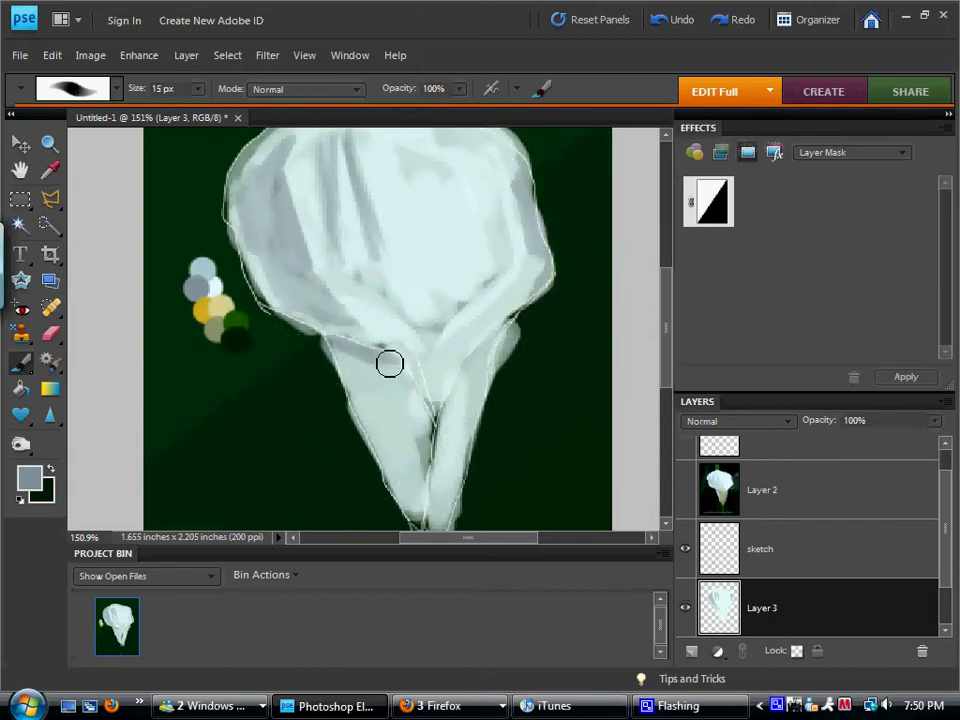
pyautogui.moveTo(378, 357)
pyautogui.mouseDown()
pyautogui.moveTo(506, 330)
pyautogui.moveTo(468, 378)
pyautogui.moveTo(407, 379)
pyautogui.moveTo(416, 409)
pyautogui.moveTo(407, 372)
pyautogui.moveTo(435, 433)
pyautogui.moveTo(399, 369)
pyautogui.moveTo(454, 416)
pyautogui.moveTo(443, 441)
pyautogui.moveTo(446, 414)
pyautogui.moveTo(480, 382)
pyautogui.mouseUp()
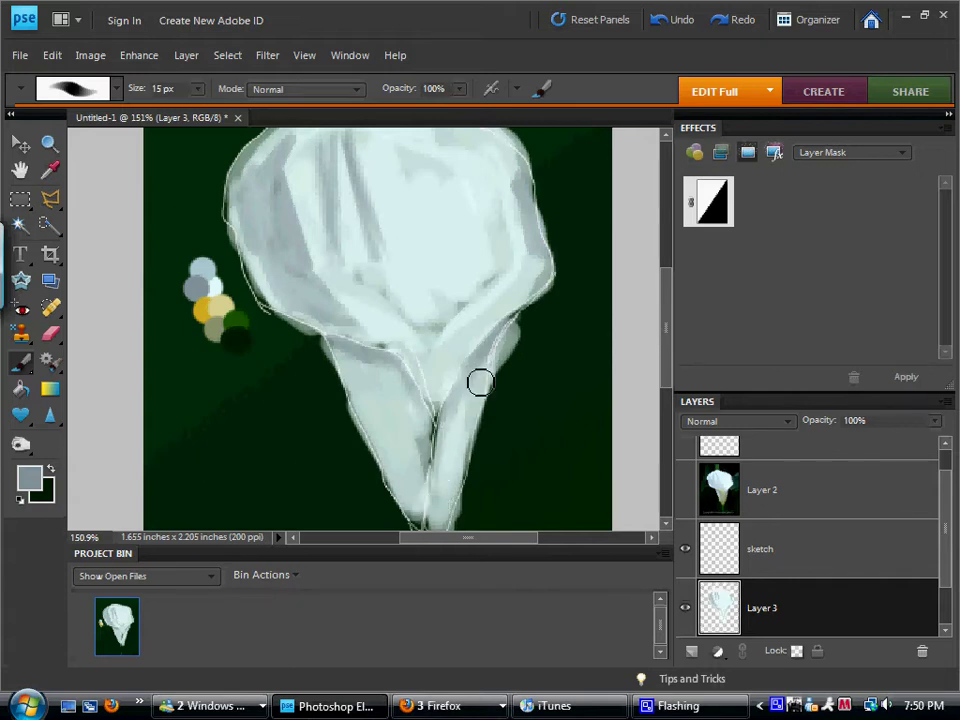
pyautogui.click(685, 491)
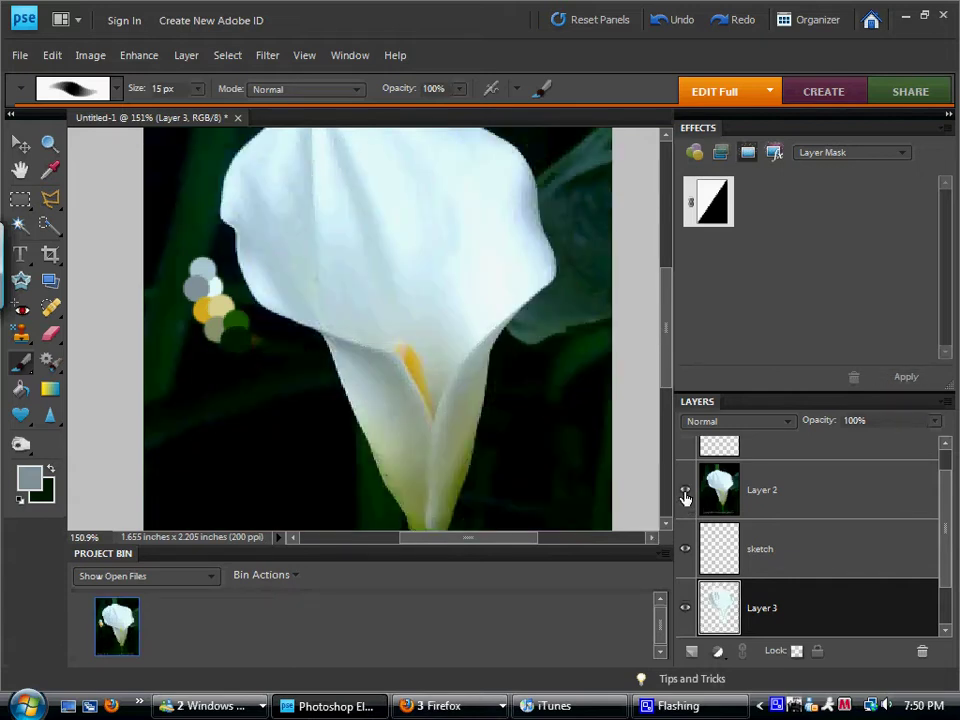
pyautogui.click(685, 497)
# Shade between the lower petals, lighten the lower petal, and touch up its tip
pyautogui.scroll(-2, 500, 280)
pyautogui.scroll(-2, 500, 280)
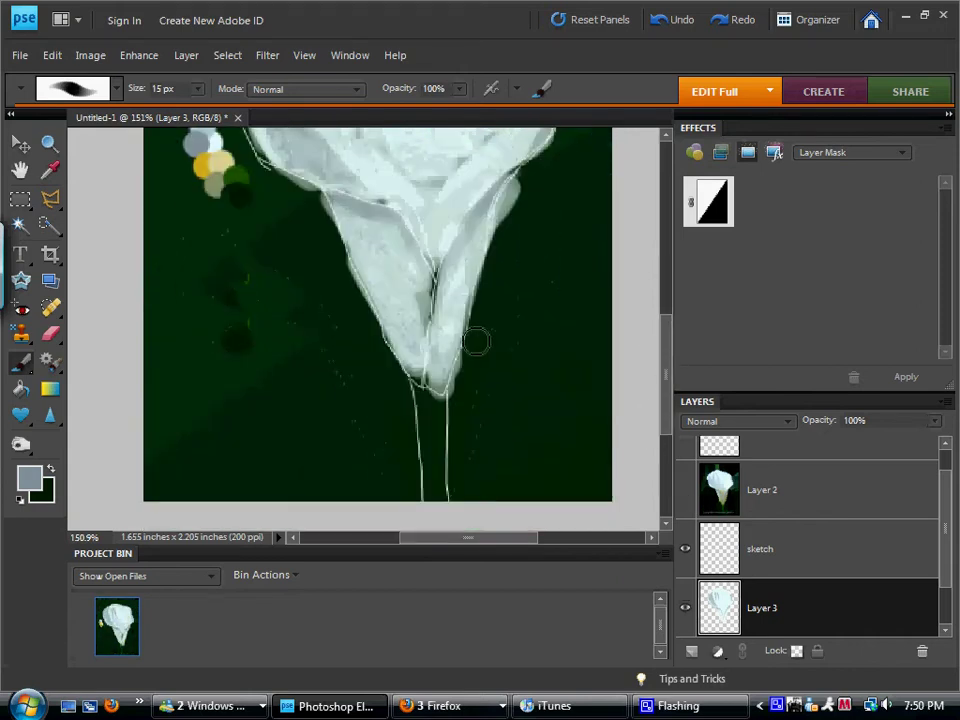
pyautogui.moveTo(476, 342)
pyautogui.mouseDown()
pyautogui.moveTo(446, 268)
pyautogui.moveTo(460, 258)
pyautogui.mouseUp()
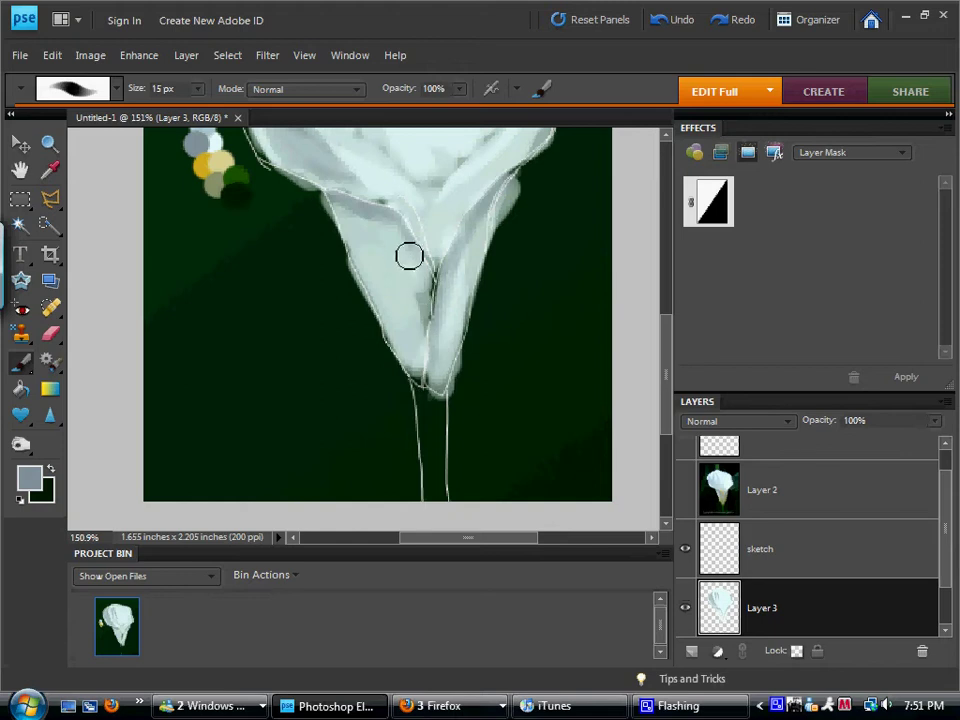
pyautogui.moveTo(409, 256); pyautogui.dragTo(435, 316)
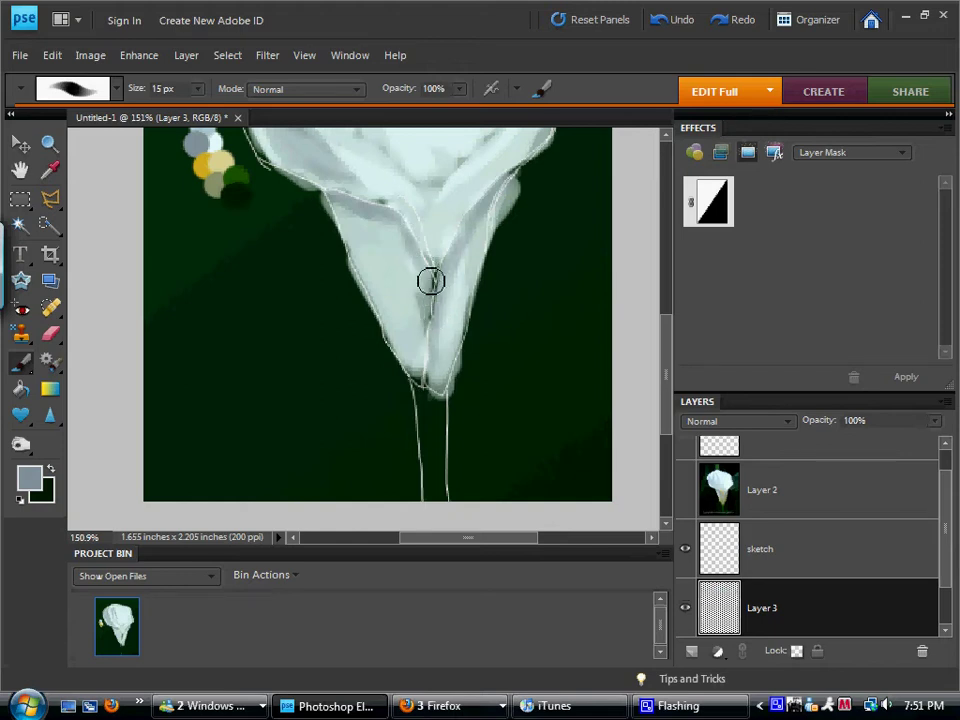
pyautogui.moveTo(427, 386)
pyautogui.mouseDown()
pyautogui.moveTo(432, 316)
pyautogui.moveTo(420, 264)
pyautogui.moveTo(461, 393)
pyautogui.mouseUp()
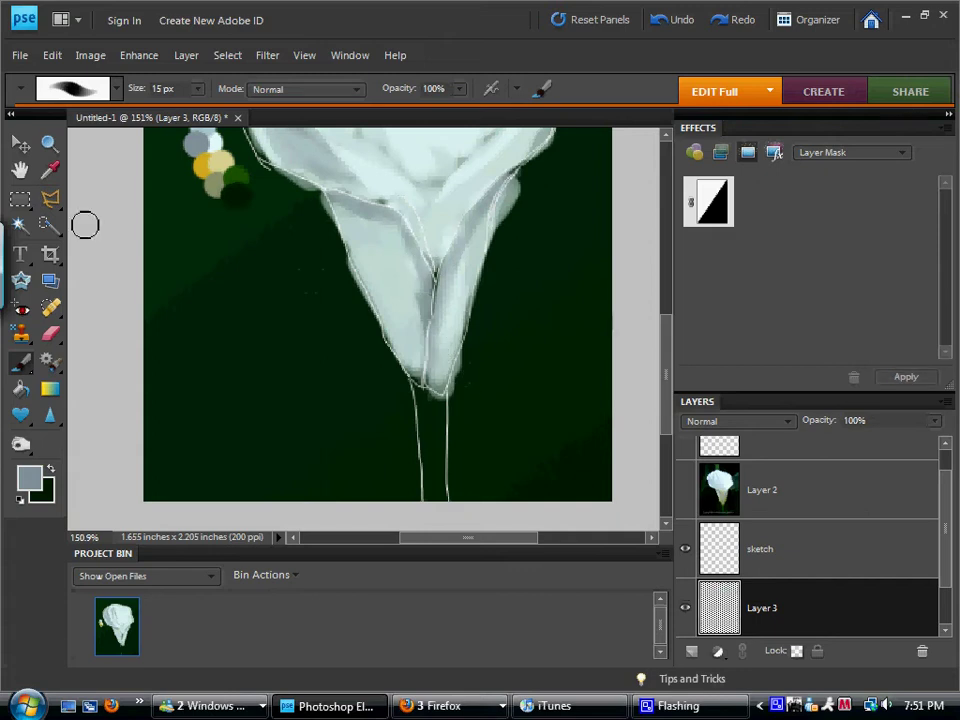
# With a 3 px brush, trace light and near-white lines down the lily's central crease
pyautogui.click(198, 88)
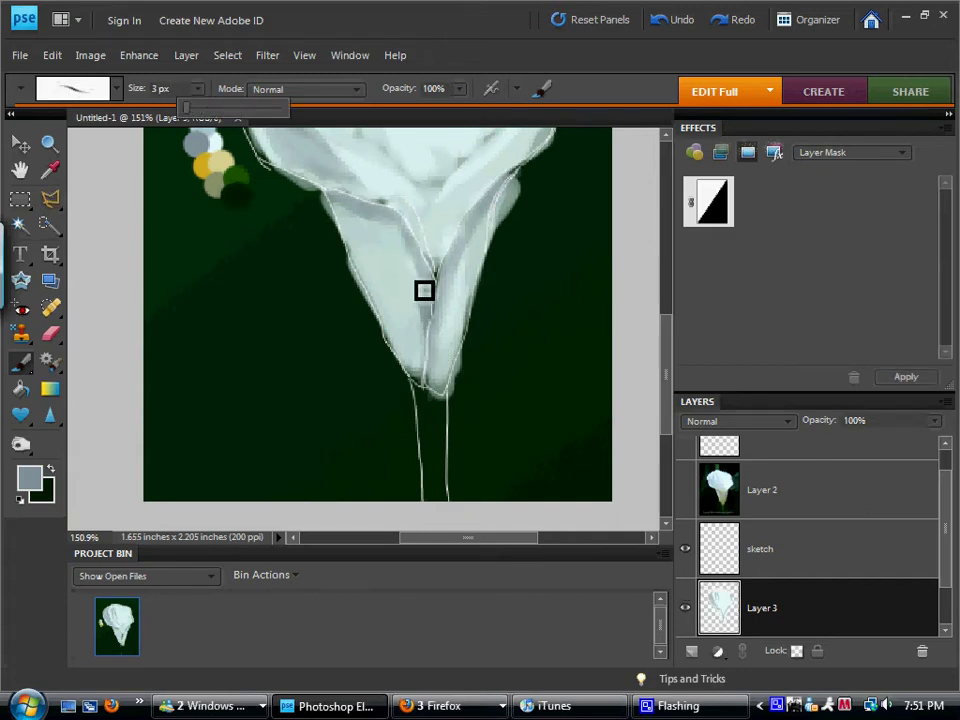
pyautogui.click(441, 304)
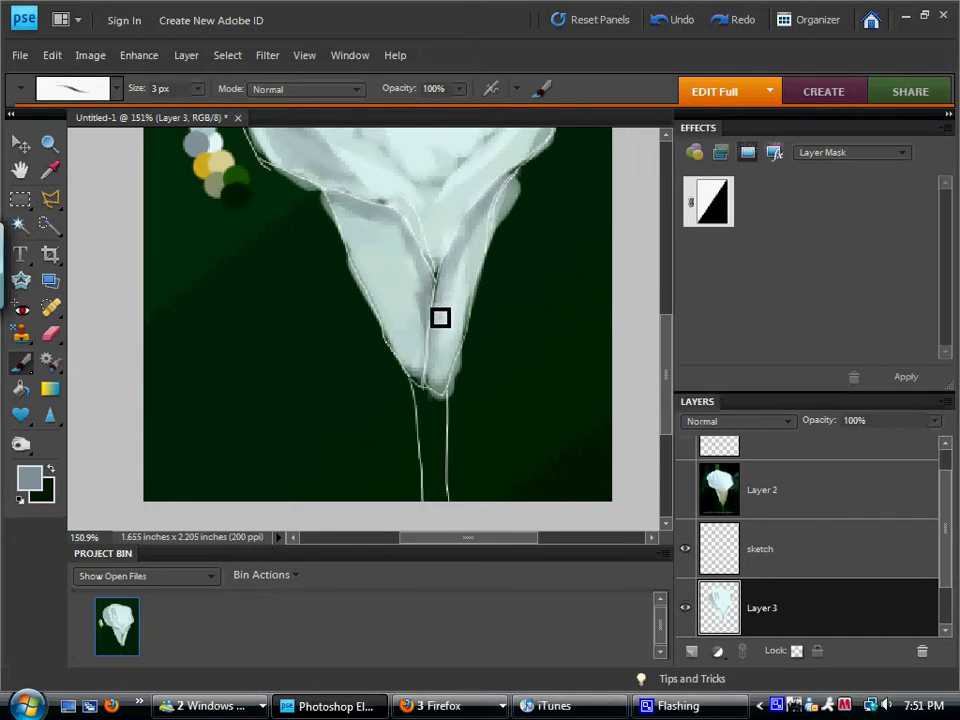
pyautogui.moveTo(440, 318)
pyautogui.mouseDown()
pyautogui.moveTo(439, 306)
pyautogui.moveTo(431, 389)
pyautogui.mouseUp()
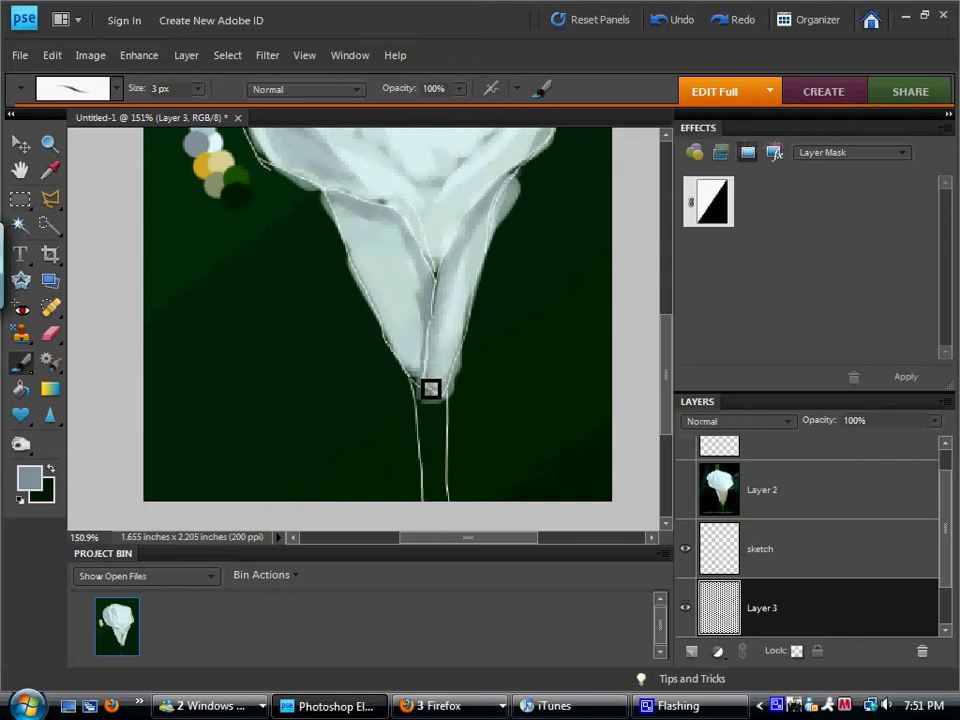
pyautogui.click(49, 170)
pyautogui.click(215, 139)
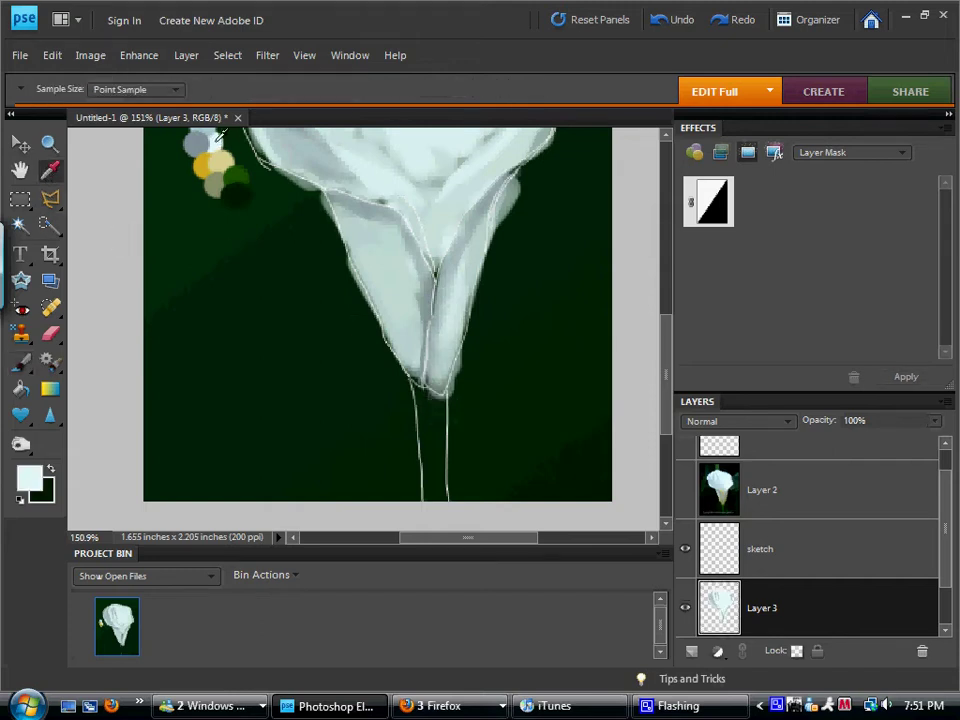
pyautogui.click(20, 361)
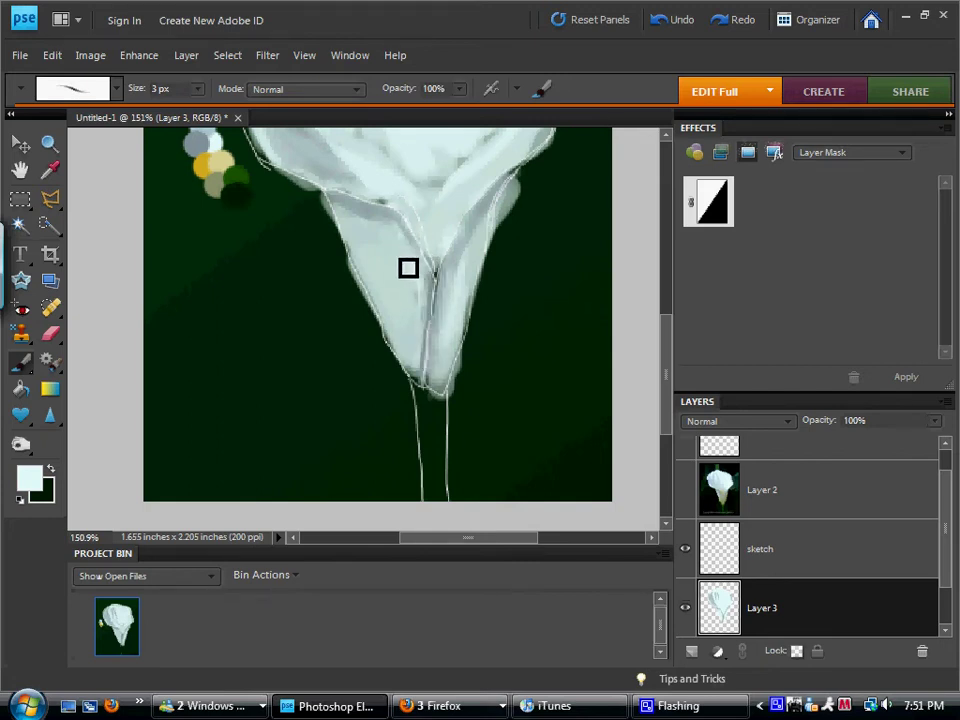
pyautogui.moveTo(379, 229); pyautogui.dragTo(446, 381)
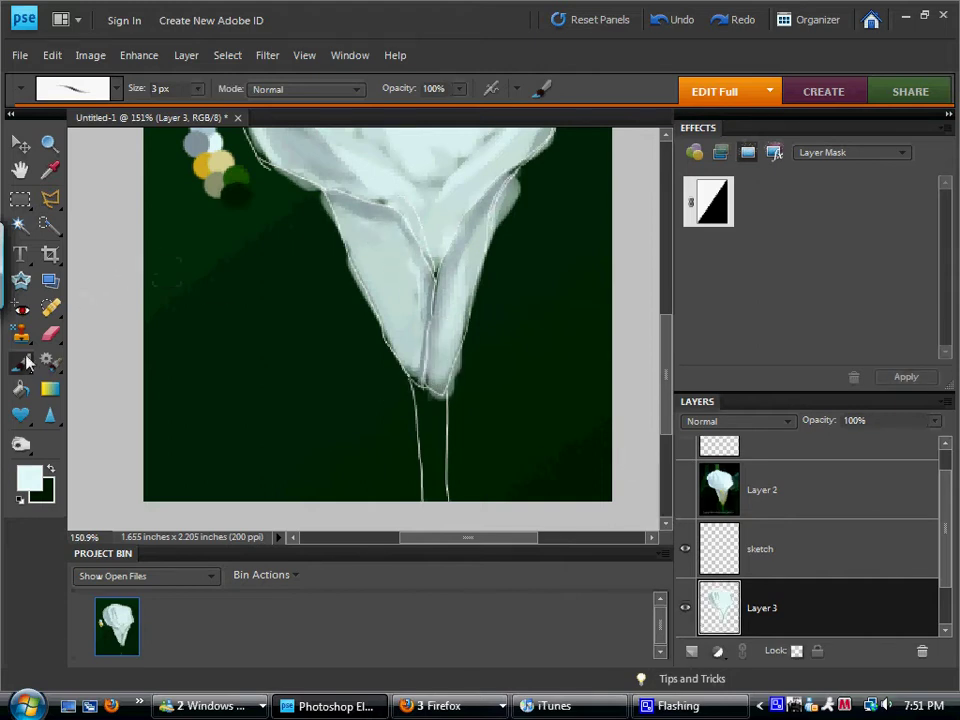
# Load the grey-blue swatch colour and return to the brush at 21 px
pyautogui.press('i')
pyautogui.click(185, 138)
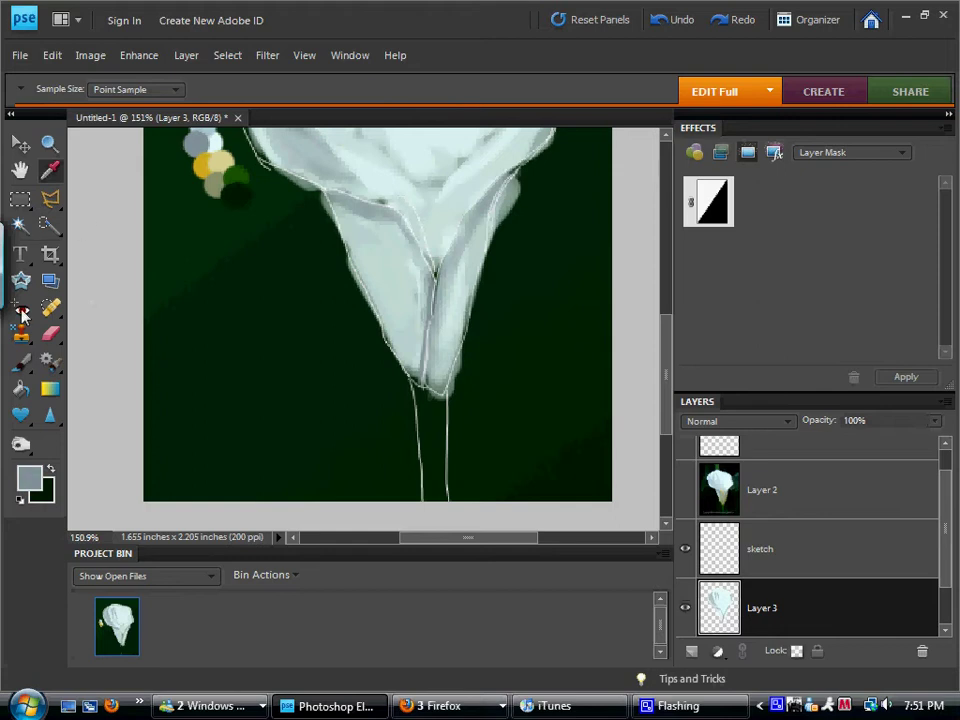
pyautogui.click(20, 362)
pyautogui.click(203, 89)
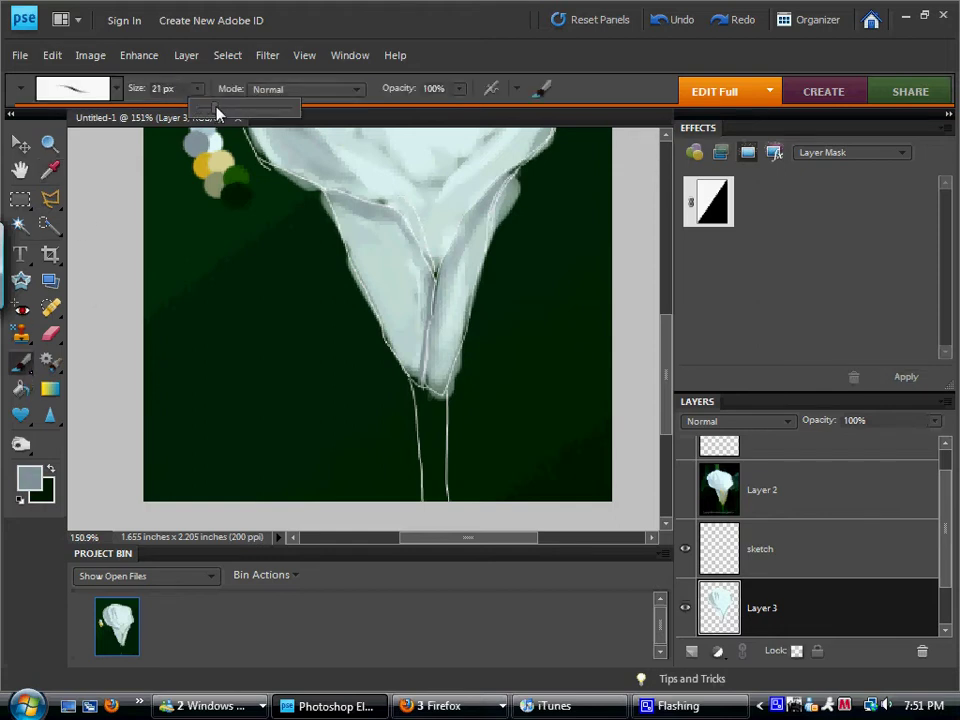
# Enlarge the brush to 28 px and shade the flower's throat, brightening it with light cyan
pyautogui.moveTo(218, 113); pyautogui.dragTo(222, 110)
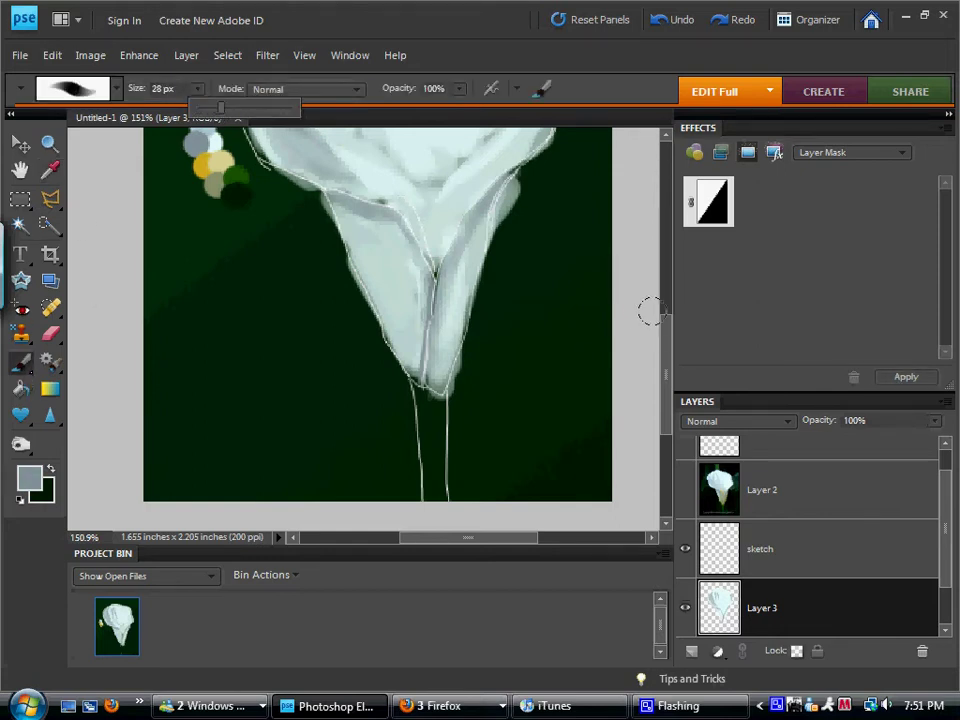
pyautogui.scroll(5, 668, 311)
pyautogui.moveTo(373, 283)
pyautogui.mouseDown()
pyautogui.moveTo(377, 274)
pyautogui.moveTo(386, 324)
pyautogui.moveTo(386, 285)
pyautogui.moveTo(432, 341)
pyautogui.mouseUp()
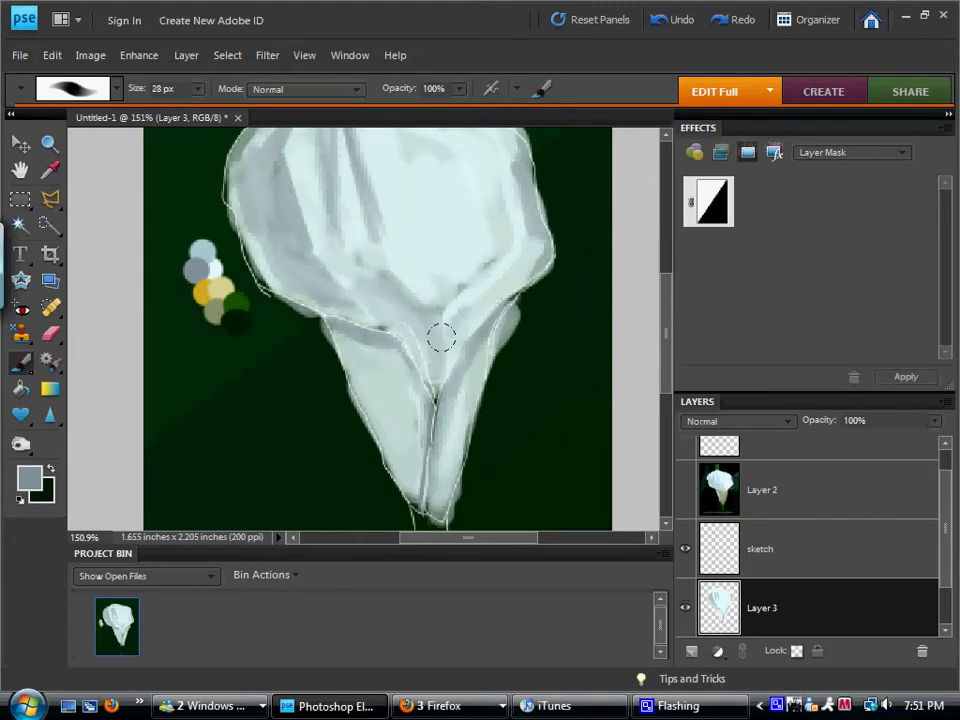
pyautogui.moveTo(480, 281); pyautogui.dragTo(443, 357)
pyautogui.moveTo(490, 285)
pyautogui.mouseDown()
pyautogui.moveTo(459, 285)
pyautogui.moveTo(436, 313)
pyautogui.mouseUp()
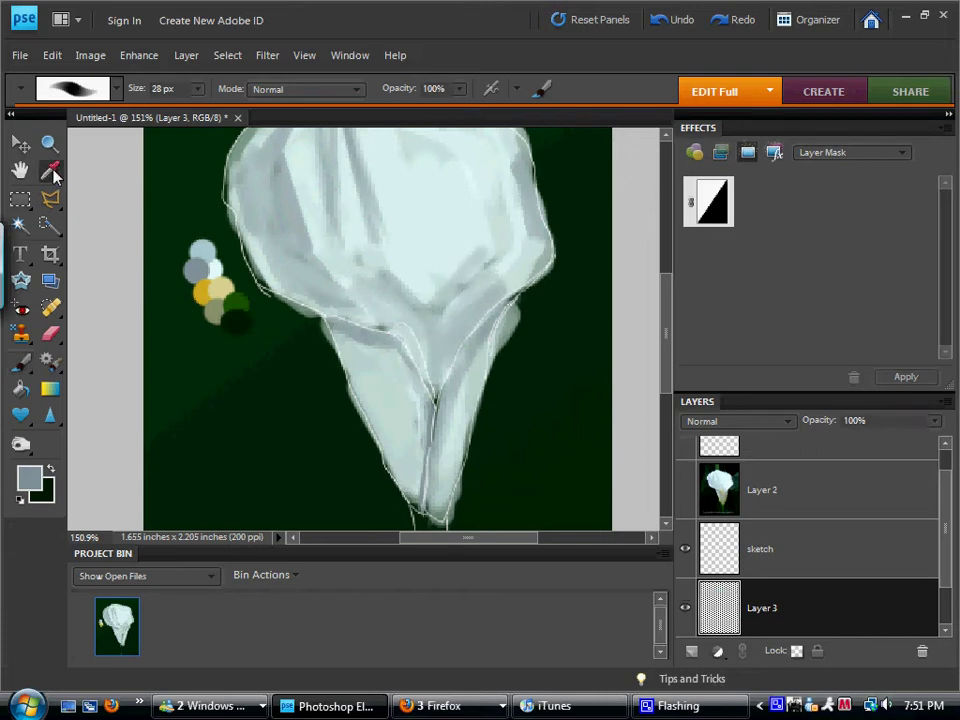
pyautogui.keyDown('alt'); pyautogui.click(405, 288); pyautogui.keyUp('alt')
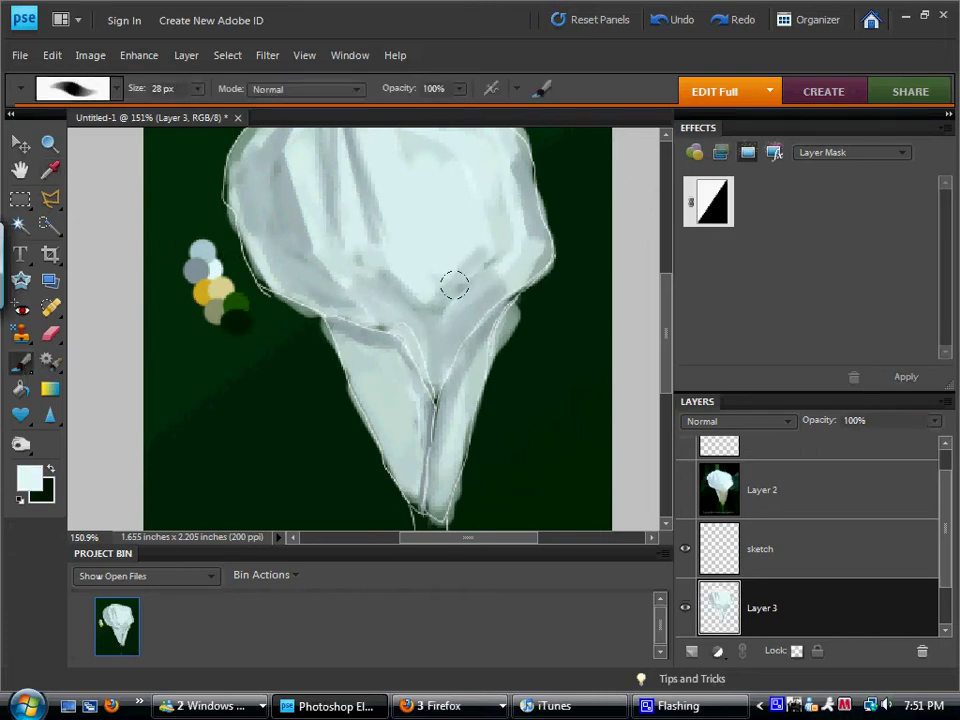
pyautogui.moveTo(441, 313); pyautogui.dragTo(476, 283)
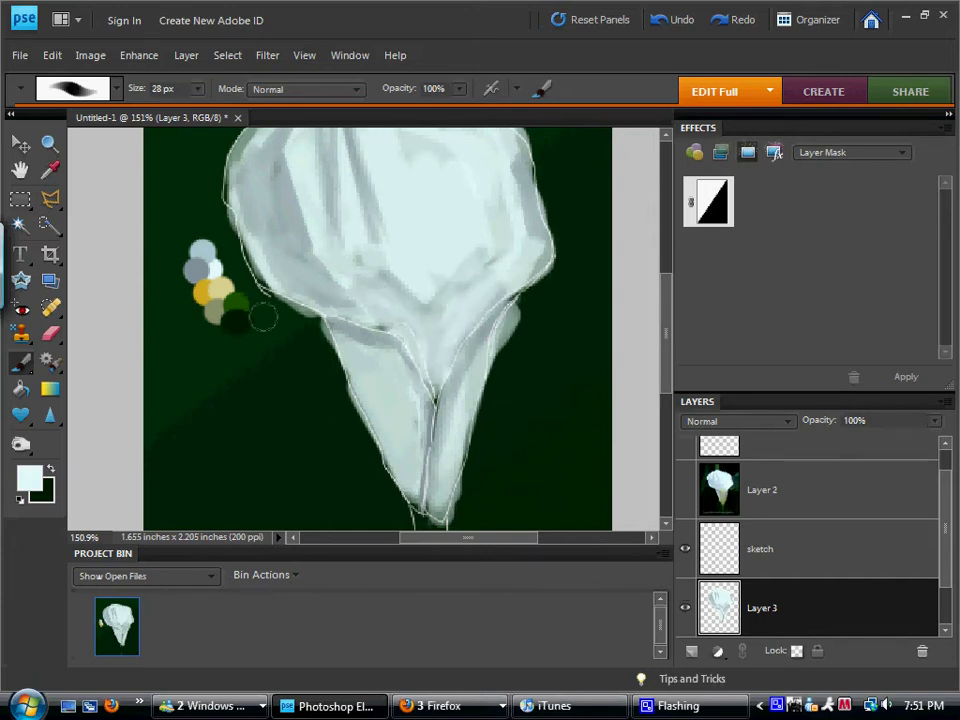
# Paint sampled grey-green along the flower's lower-left edge and the lower tube
pyautogui.click(50, 170)
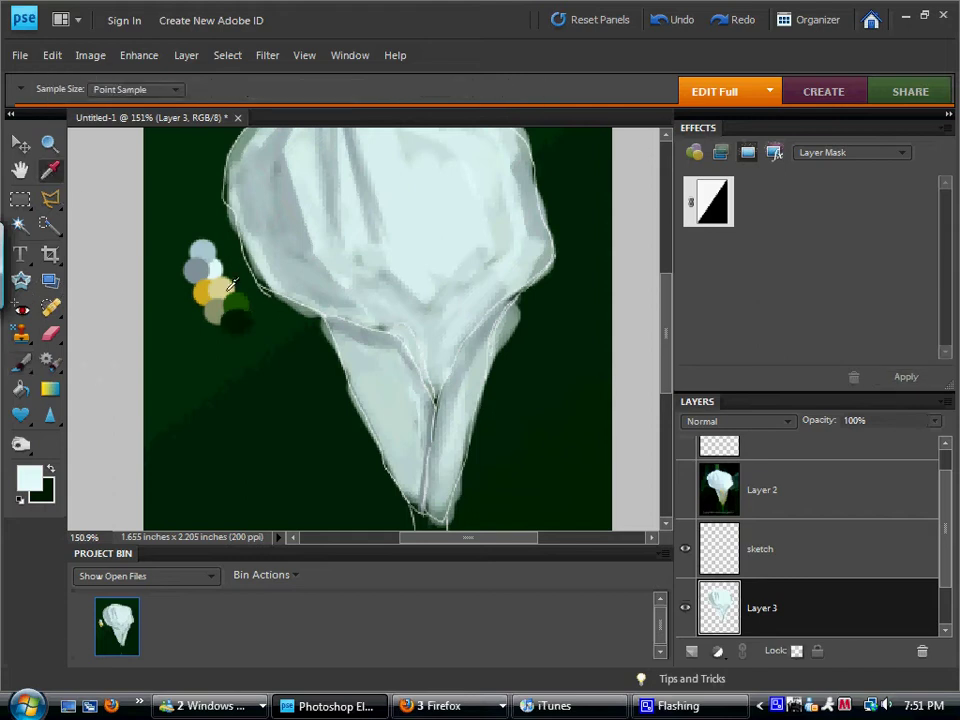
pyautogui.click(216, 307)
pyautogui.click(21, 362)
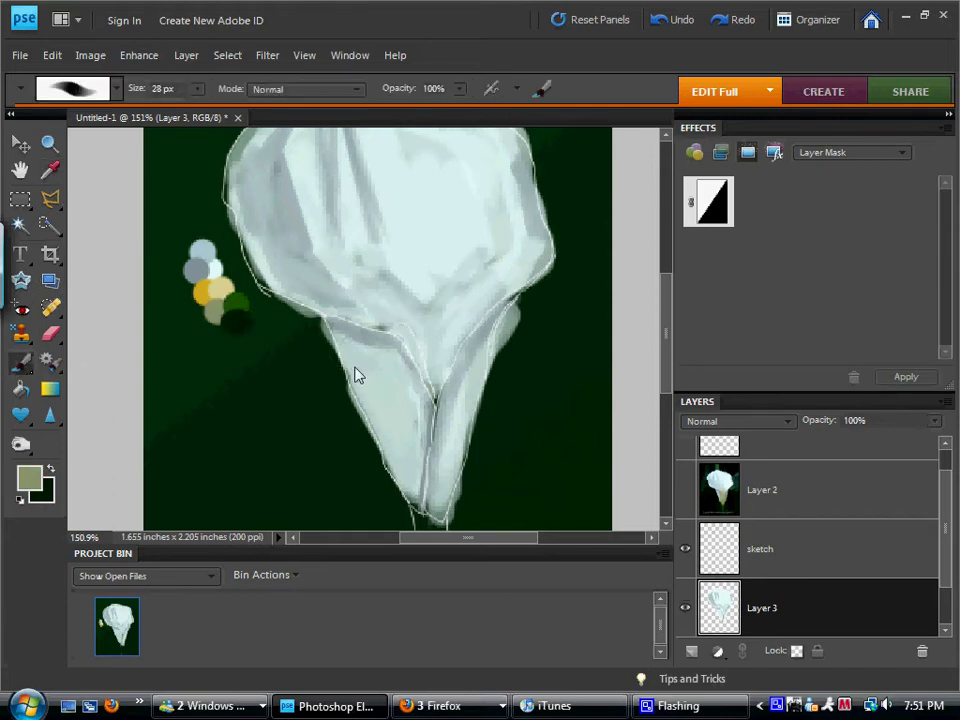
pyautogui.moveTo(366, 375)
pyautogui.mouseDown()
pyautogui.moveTo(399, 454)
pyautogui.moveTo(362, 393)
pyautogui.moveTo(396, 454)
pyautogui.moveTo(388, 373)
pyautogui.mouseUp()
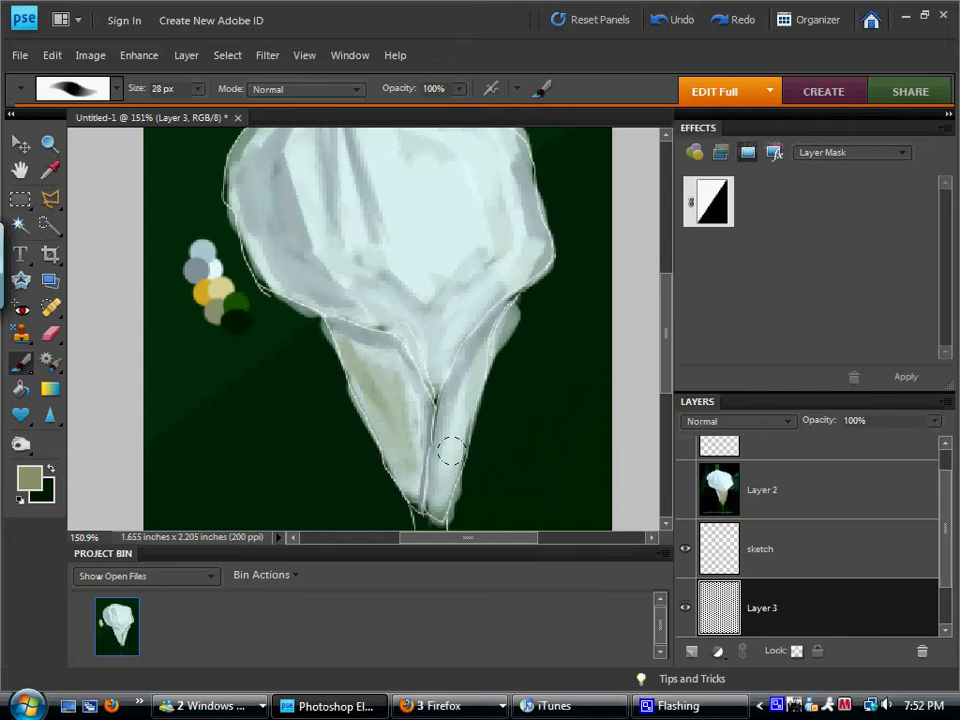
pyautogui.moveTo(450, 452); pyautogui.dragTo(446, 412)
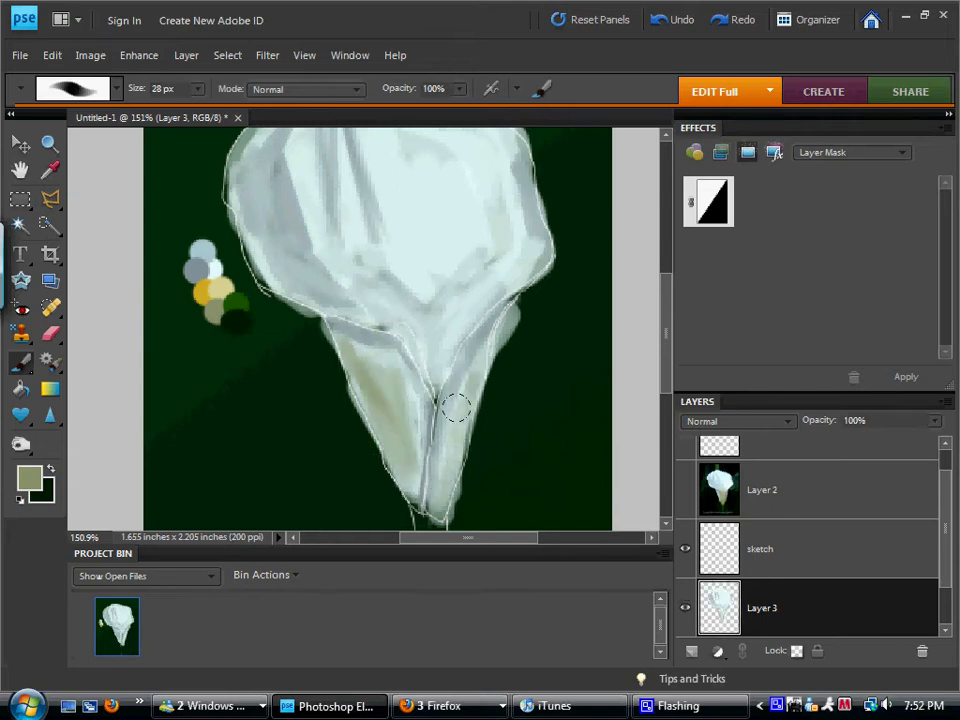
# Shade the side of the tube with light tan from the palette, then load gold
pyautogui.press('i')
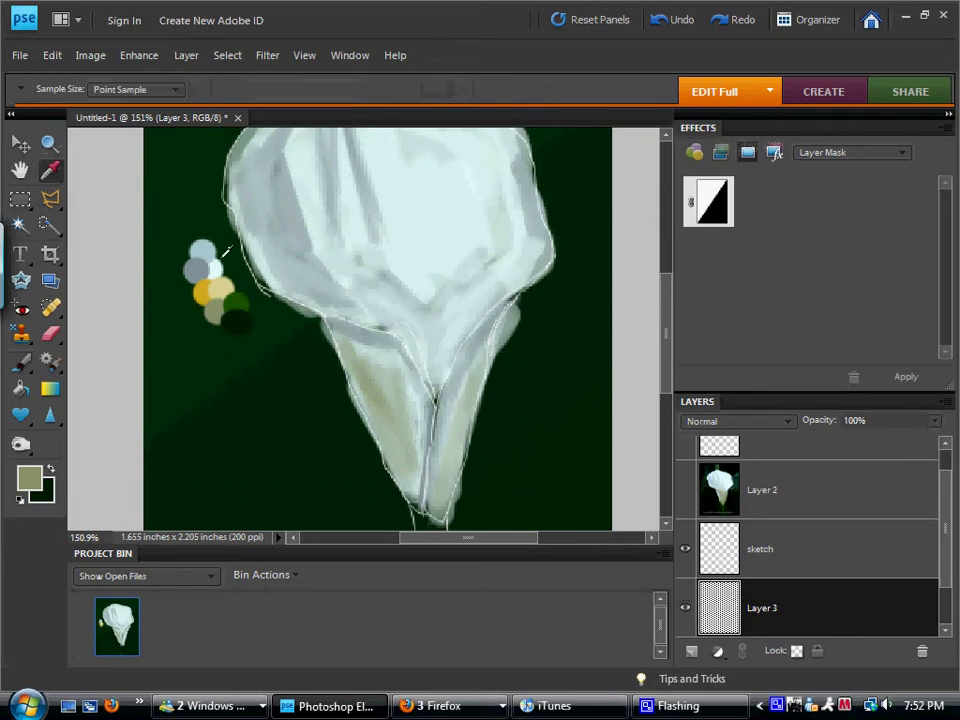
pyautogui.click(219, 288)
pyautogui.click(26, 362)
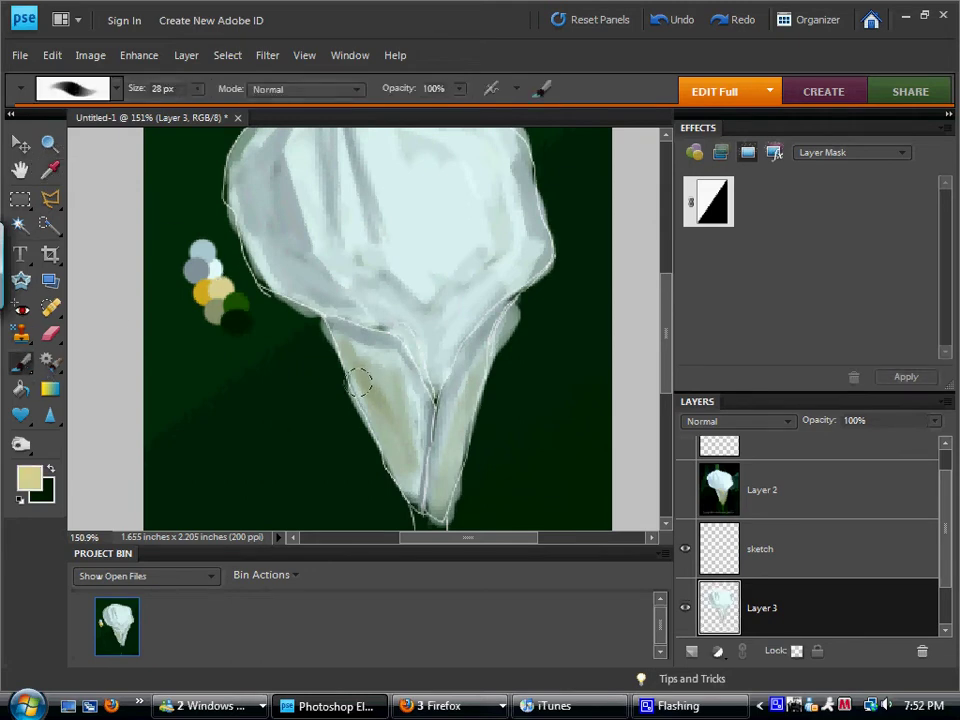
pyautogui.moveTo(359, 381); pyautogui.dragTo(394, 437)
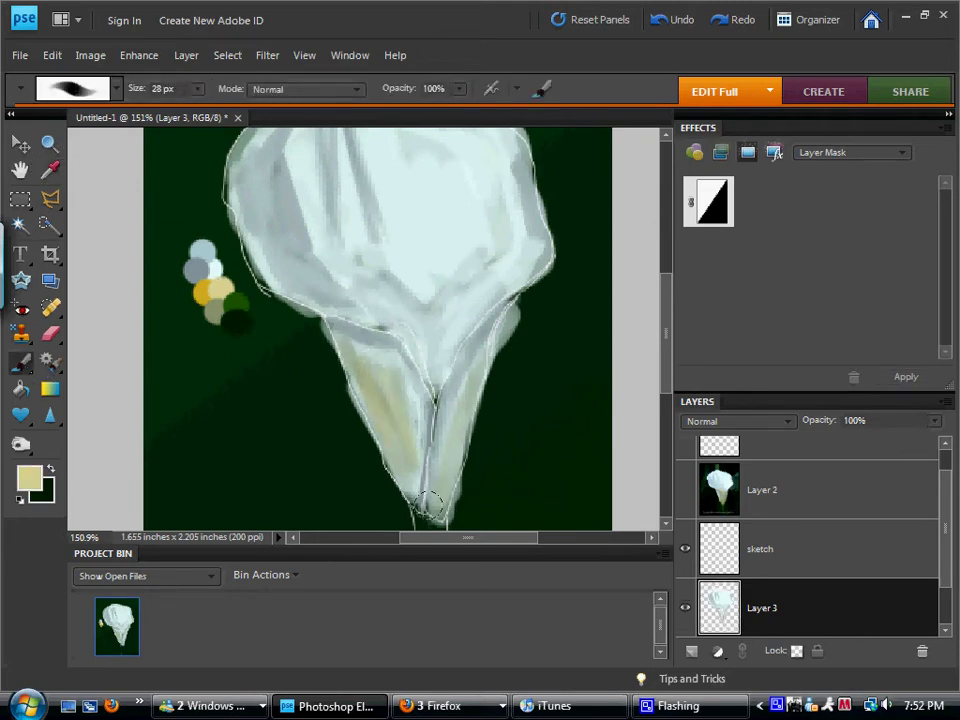
pyautogui.press('i')
pyautogui.click(203, 292)
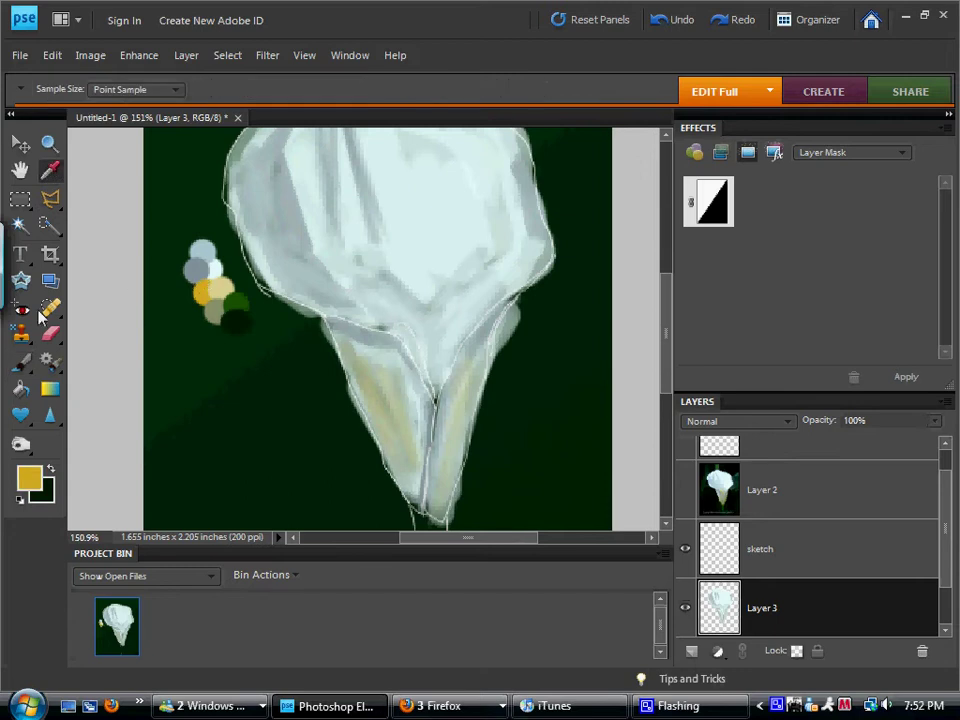
# Brush gold onto the lily's lower tip
pyautogui.click(24, 366)
pyautogui.scroll(-3, 645, 343)
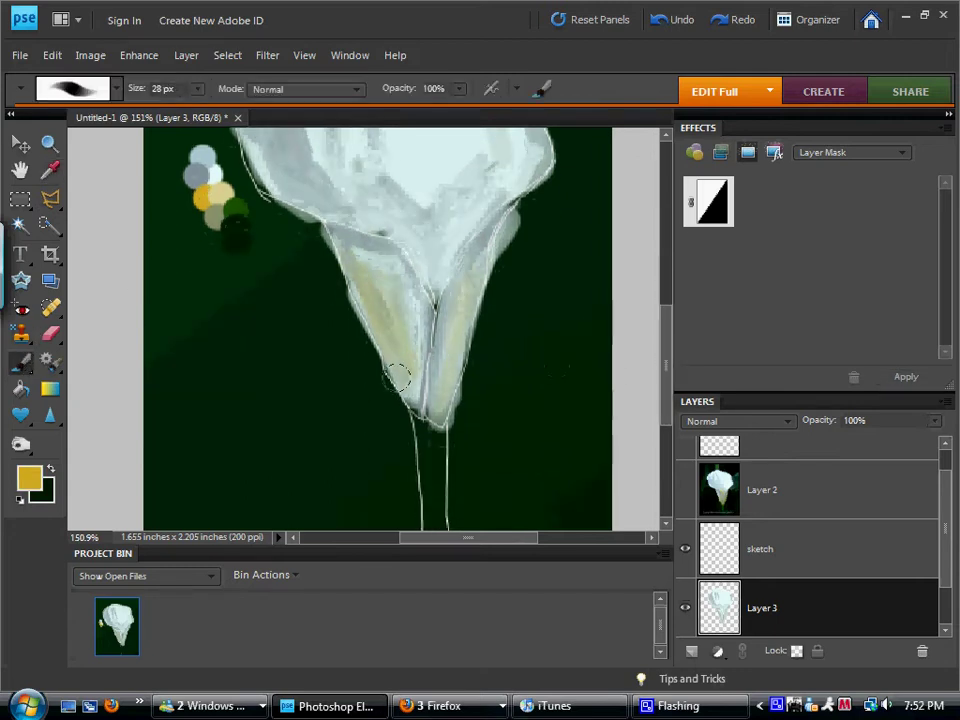
pyautogui.moveTo(417, 408); pyautogui.dragTo(408, 390)
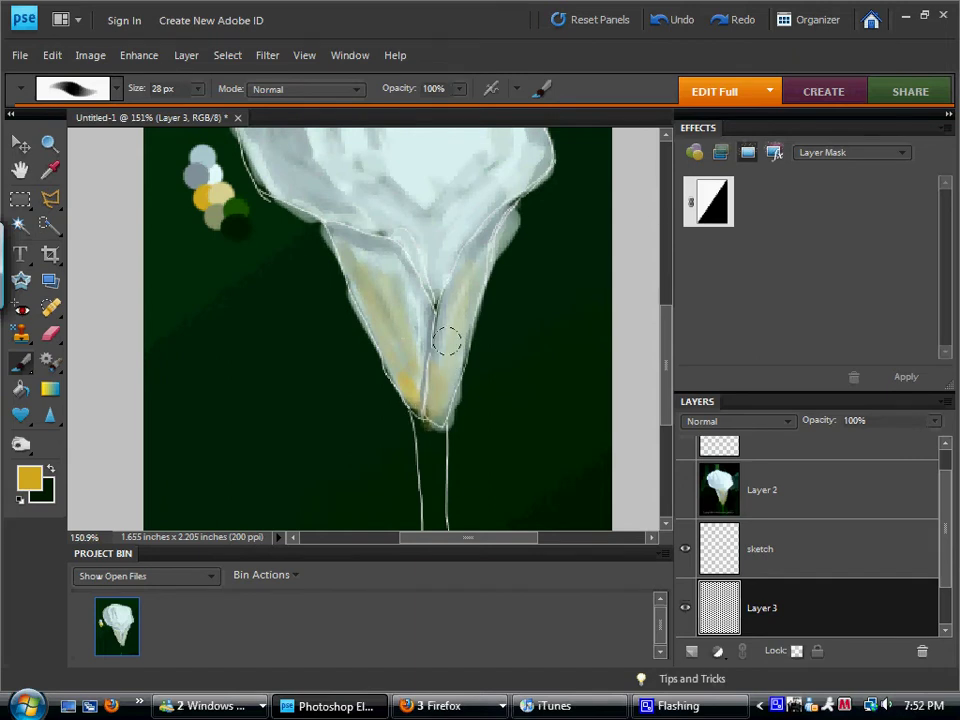
# Mute the lower tip with sage green from the palette, then load dark green
pyautogui.click(50, 198)
pyautogui.click(50, 170)
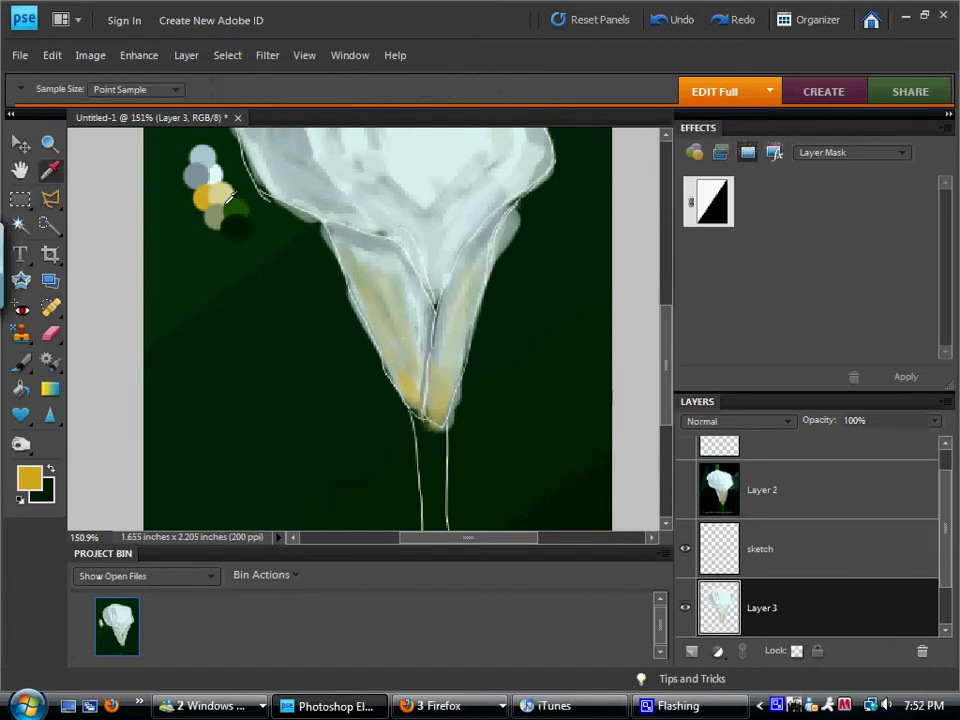
pyautogui.click(216, 212)
pyautogui.click(21, 365)
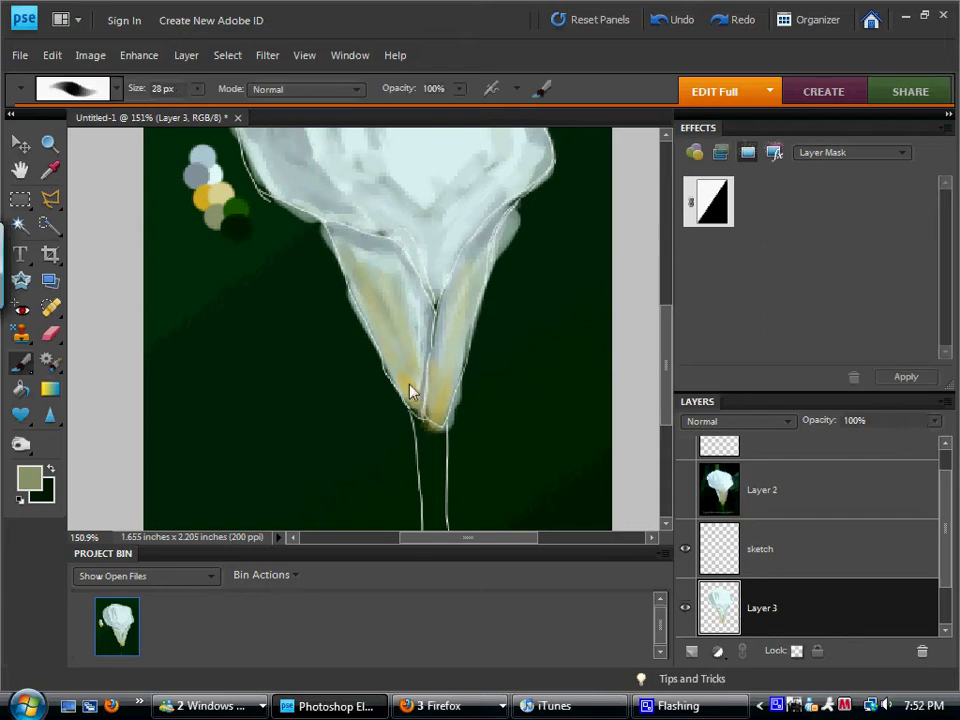
pyautogui.moveTo(413, 410); pyautogui.dragTo(432, 409)
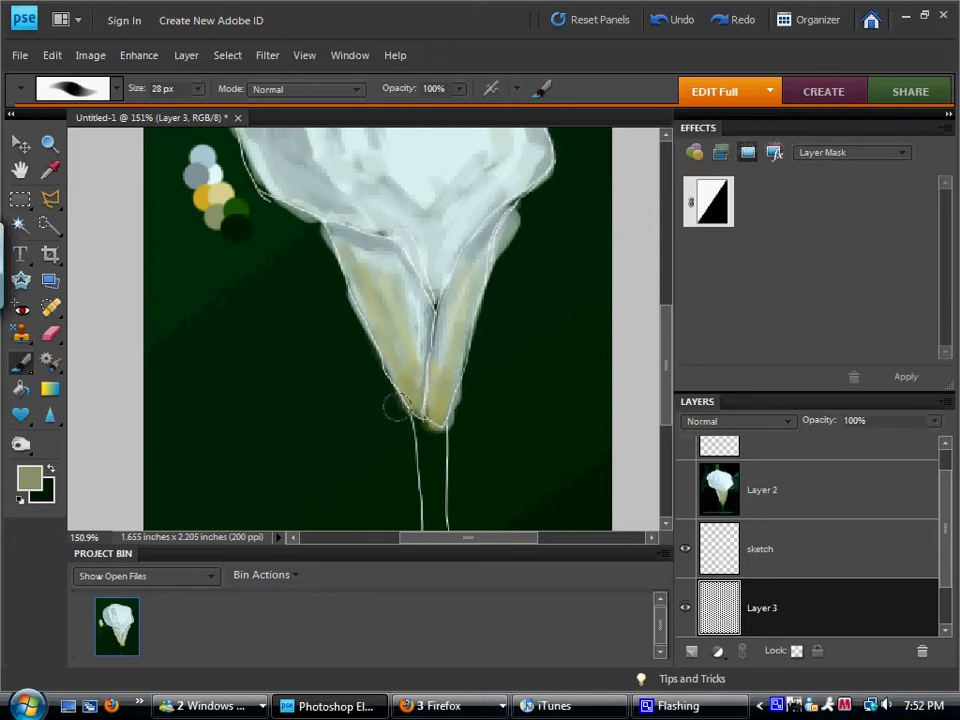
pyautogui.click(50, 170)
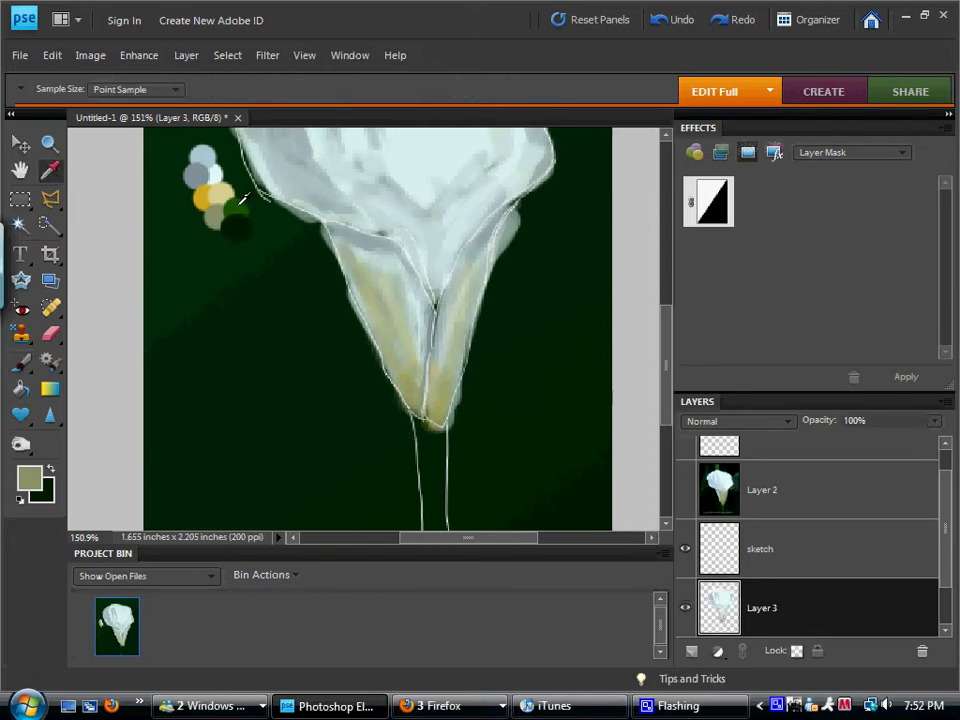
pyautogui.click(239, 203)
# Paint green inside the stem outline, then darker palette green down to the image bottom
pyautogui.click(22, 364)
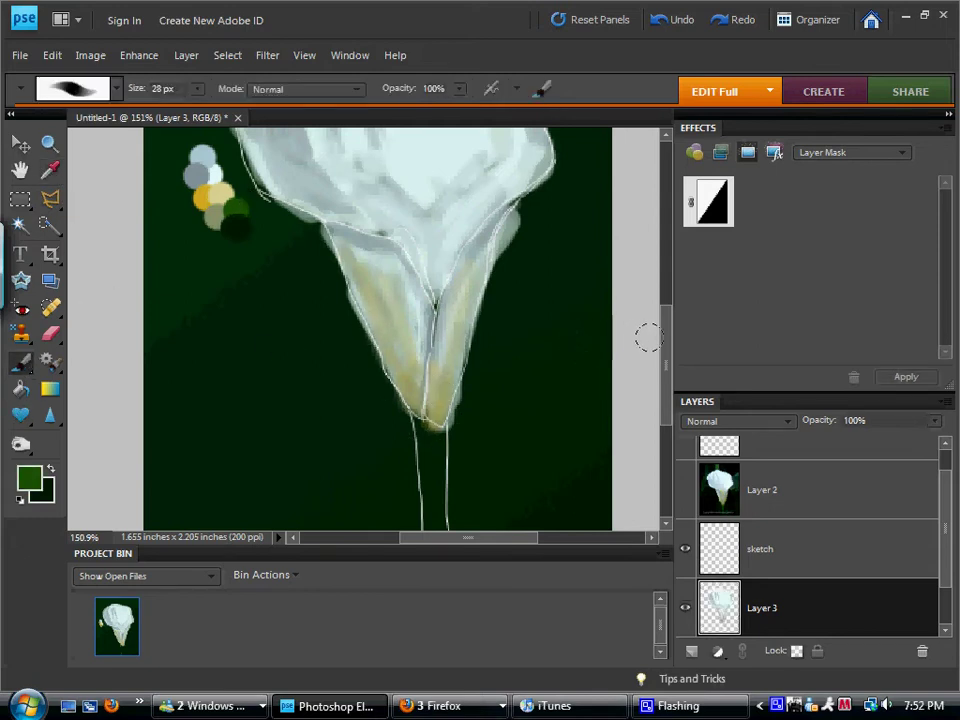
pyautogui.moveTo(666, 350); pyautogui.dragTo(666, 383)
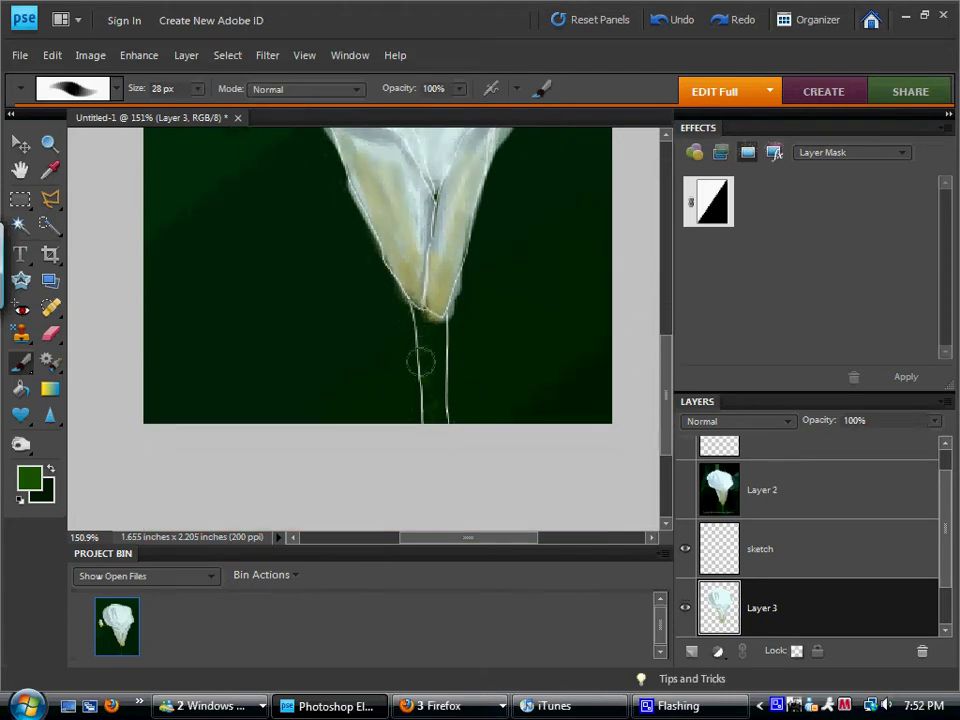
pyautogui.moveTo(422, 370); pyautogui.dragTo(424, 380)
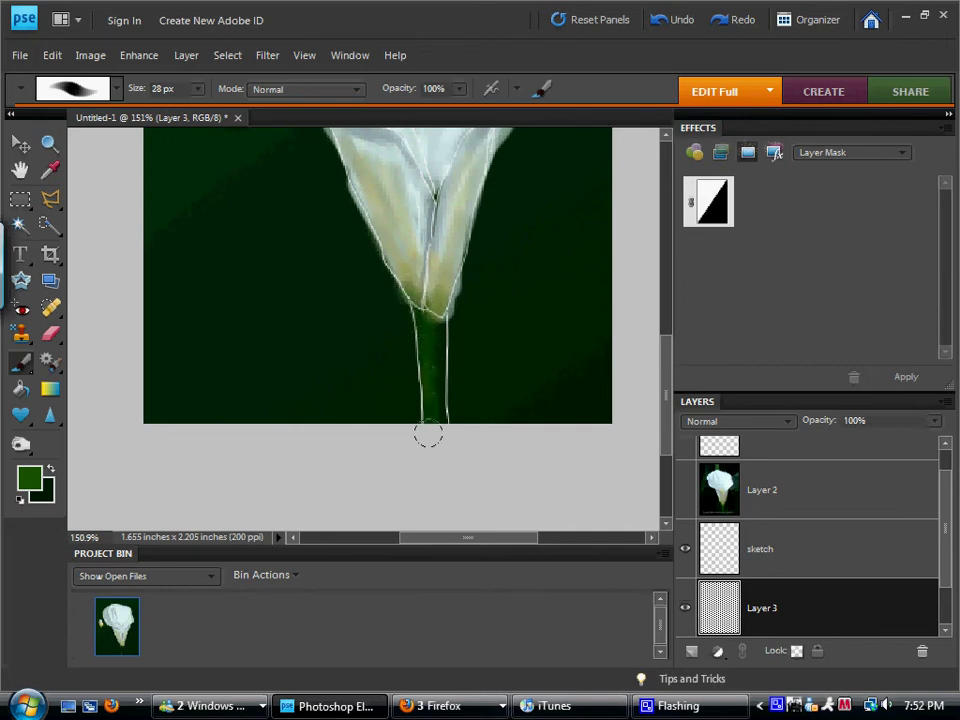
pyautogui.click(50, 169)
pyautogui.moveTo(670, 360)
pyautogui.mouseDown()
pyautogui.moveTo(665, 310)
pyautogui.moveTo(668, 381)
pyautogui.mouseUp()
pyautogui.click(236, 240)
pyautogui.click(20, 360)
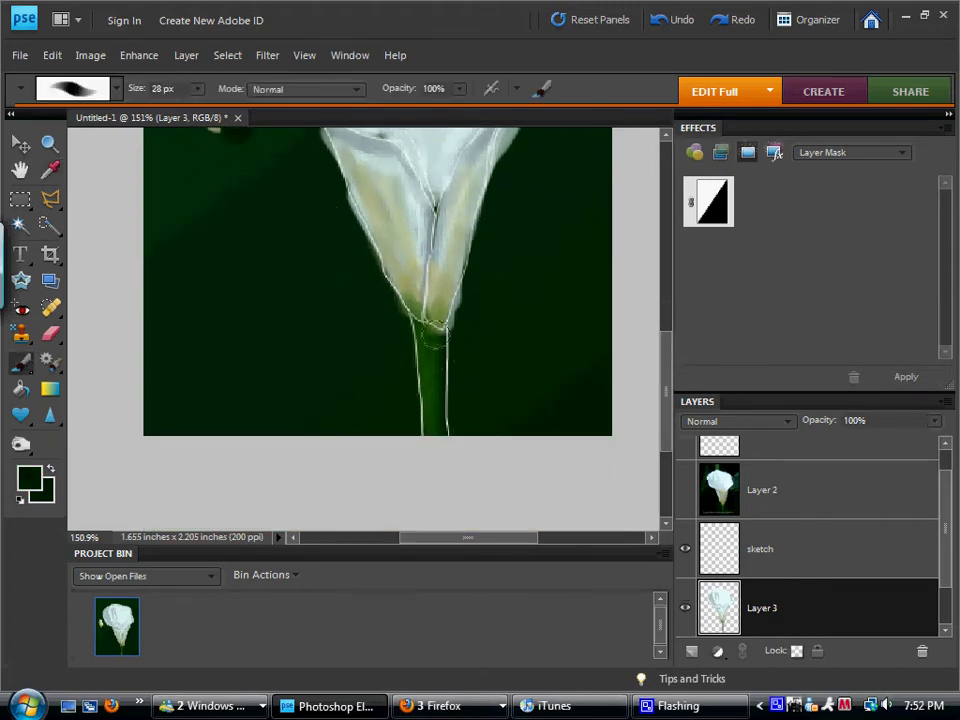
pyautogui.moveTo(433, 413); pyautogui.dragTo(433, 447)
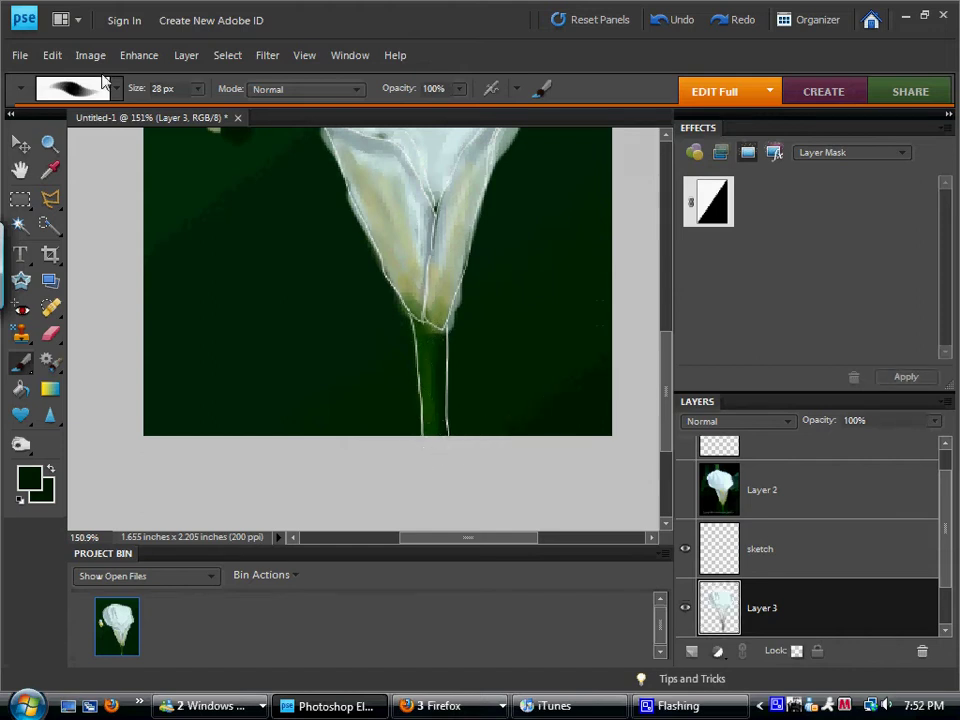
pyautogui.click(52, 55)
pyautogui.click(52, 55)
pyautogui.moveTo(667, 370); pyautogui.dragTo(667, 300)
# Load the gold palette dab and reduce the brush to 11 px
pyautogui.press('i')
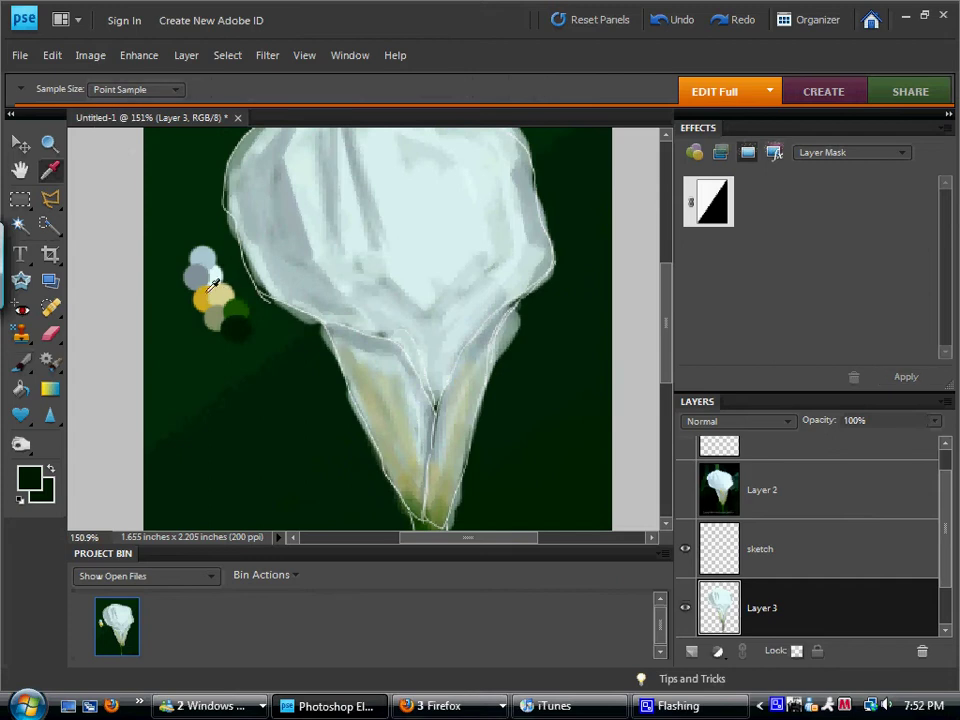
pyautogui.click(203, 296)
pyautogui.click(24, 364)
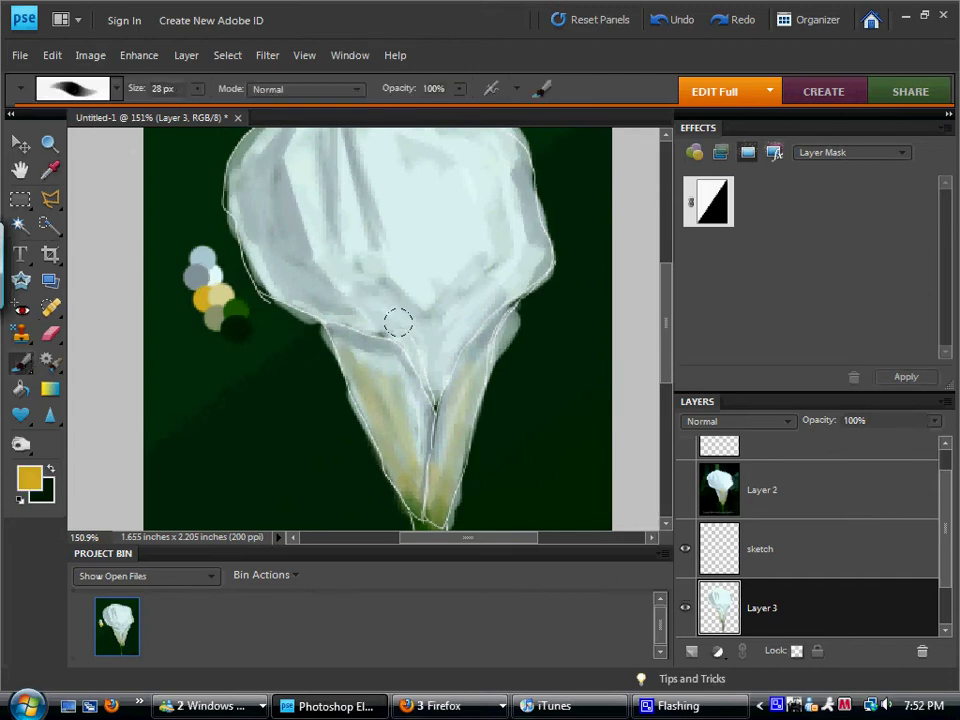
pyautogui.click(198, 89)
pyautogui.moveTo(193, 111); pyautogui.dragTo(184, 111)
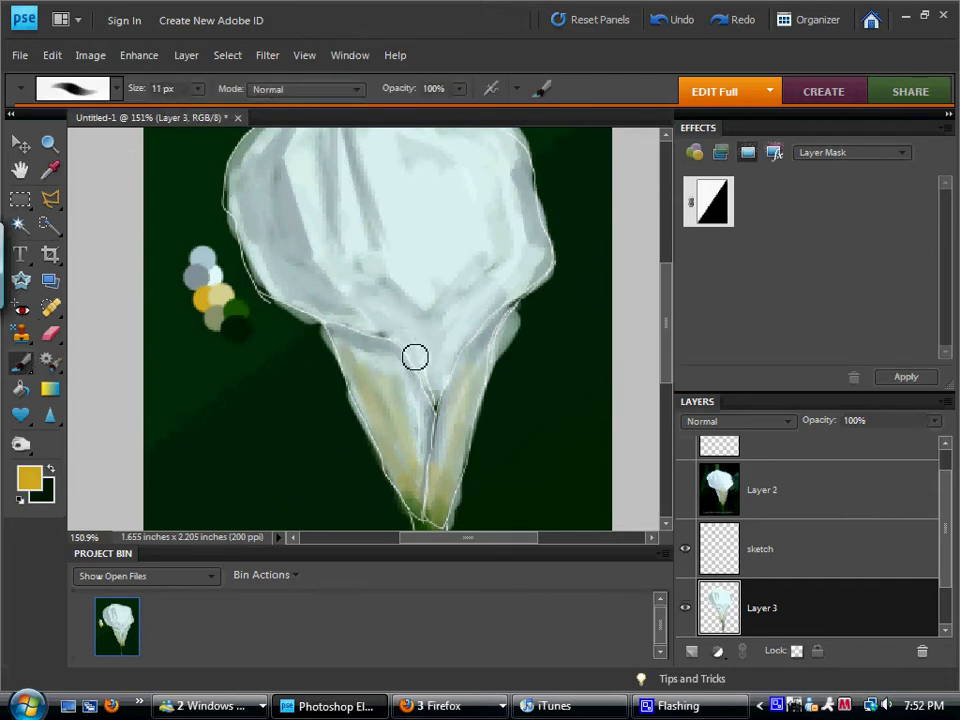
# Paint the gold stamen down the throat's central fold, then load light beige
pyautogui.moveTo(415, 357); pyautogui.dragTo(407, 339)
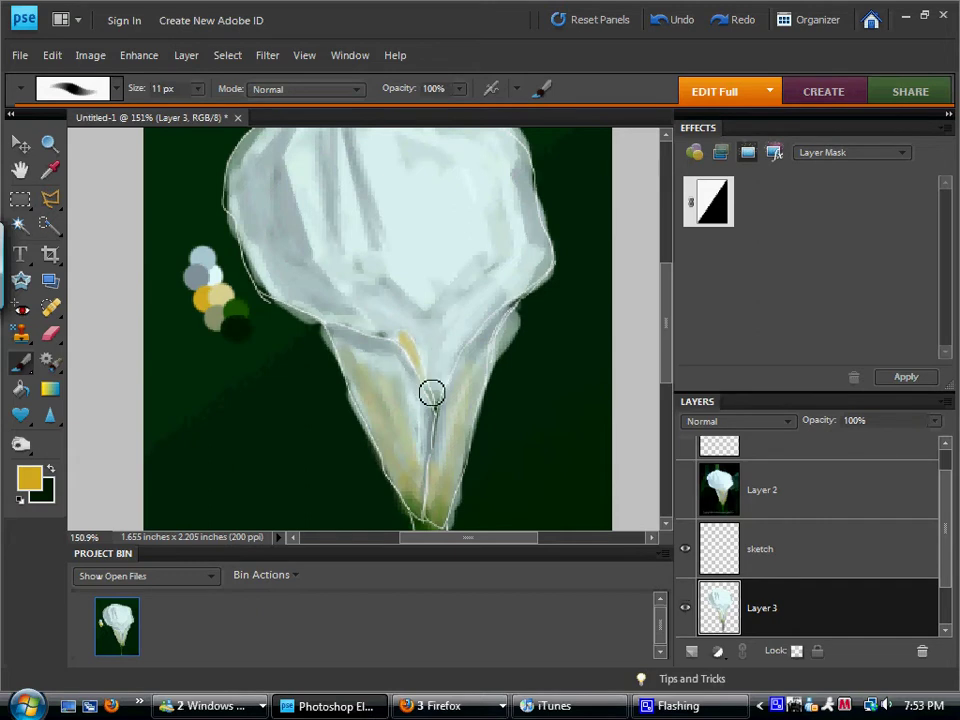
pyautogui.moveTo(432, 398); pyautogui.dragTo(404, 343)
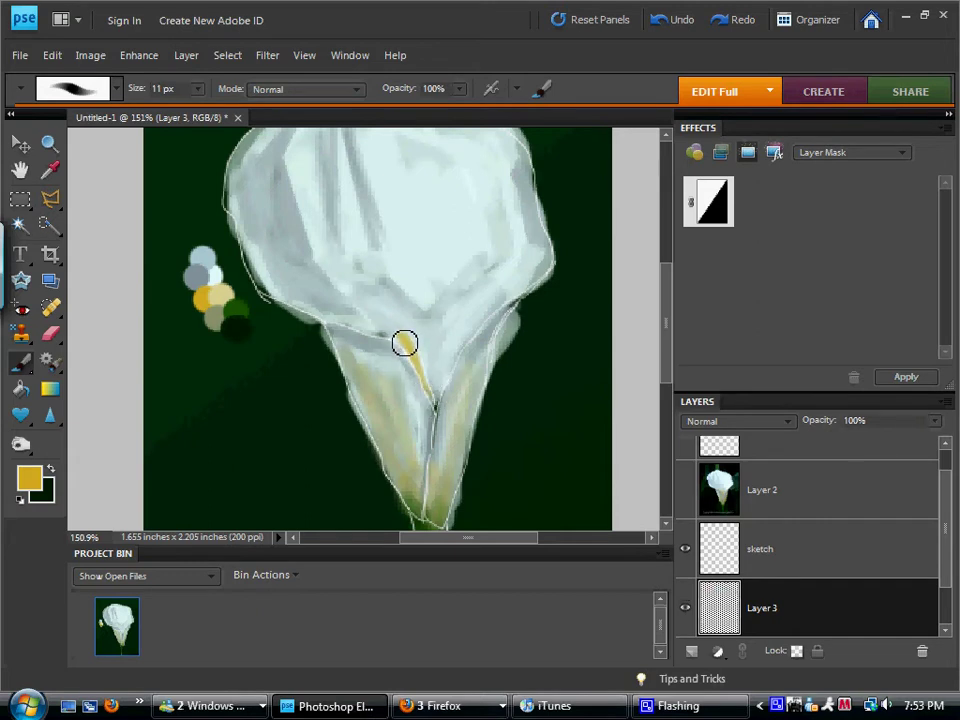
pyautogui.moveTo(429, 394); pyautogui.dragTo(405, 339)
pyautogui.click(50, 173)
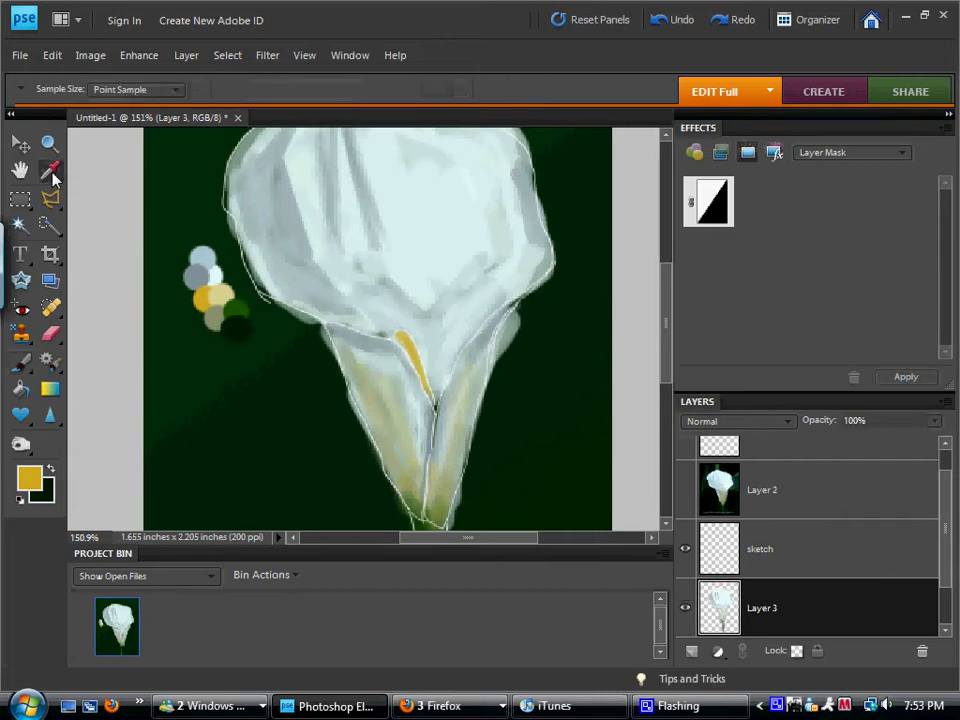
pyautogui.click(220, 297)
pyautogui.click(22, 362)
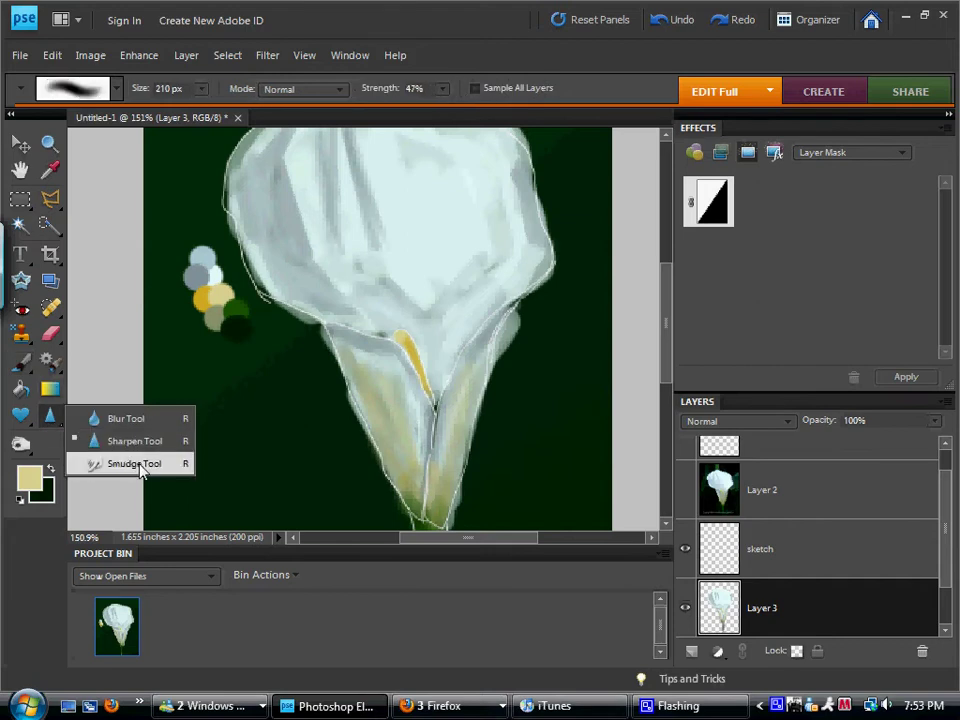
# Switch to the Smudge tool, enlarge it to 39 px, and hide the sketch outline layer
pyautogui.moveTo(45, 424); pyautogui.dragTo(130, 463)
pyautogui.click(201, 90)
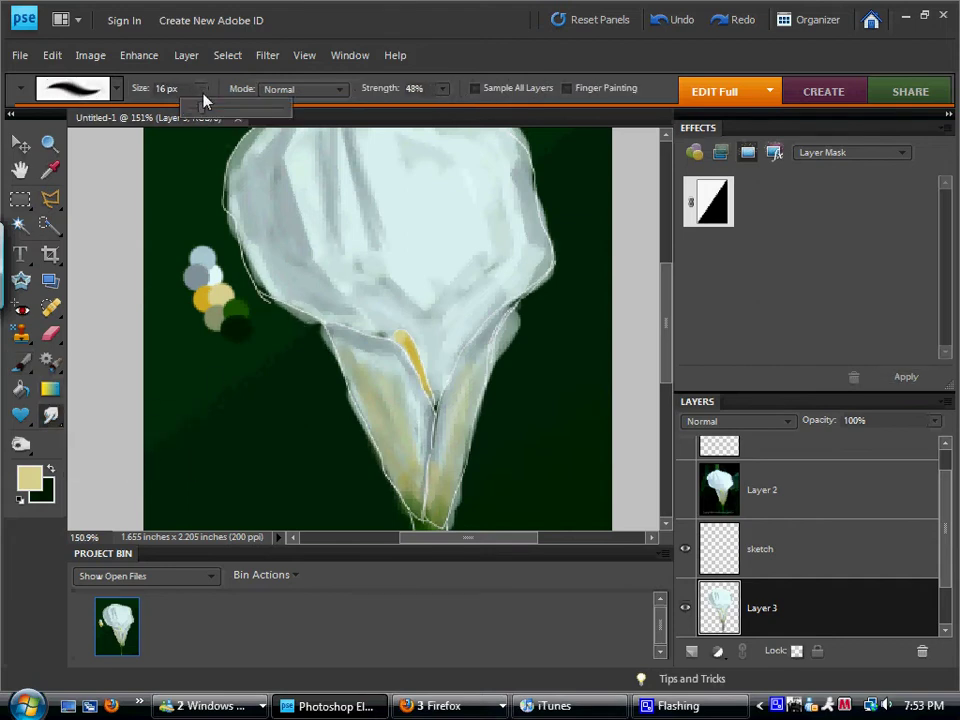
pyautogui.moveTo(212, 107); pyautogui.dragTo(222, 108)
pyautogui.moveTo(670, 318); pyautogui.dragTo(671, 300)
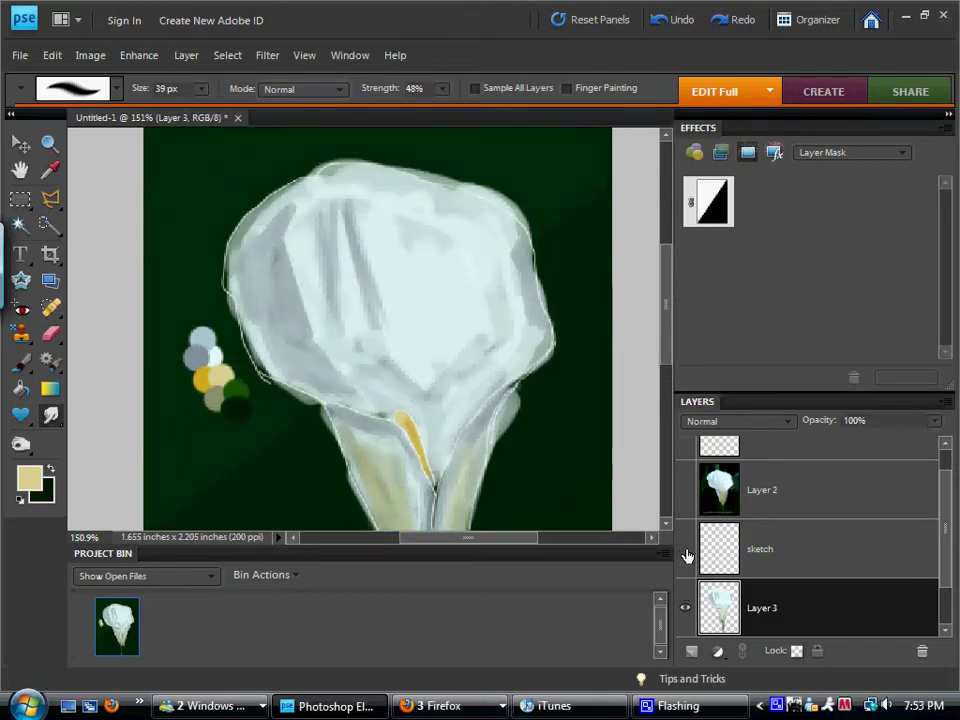
pyautogui.click(686, 556)
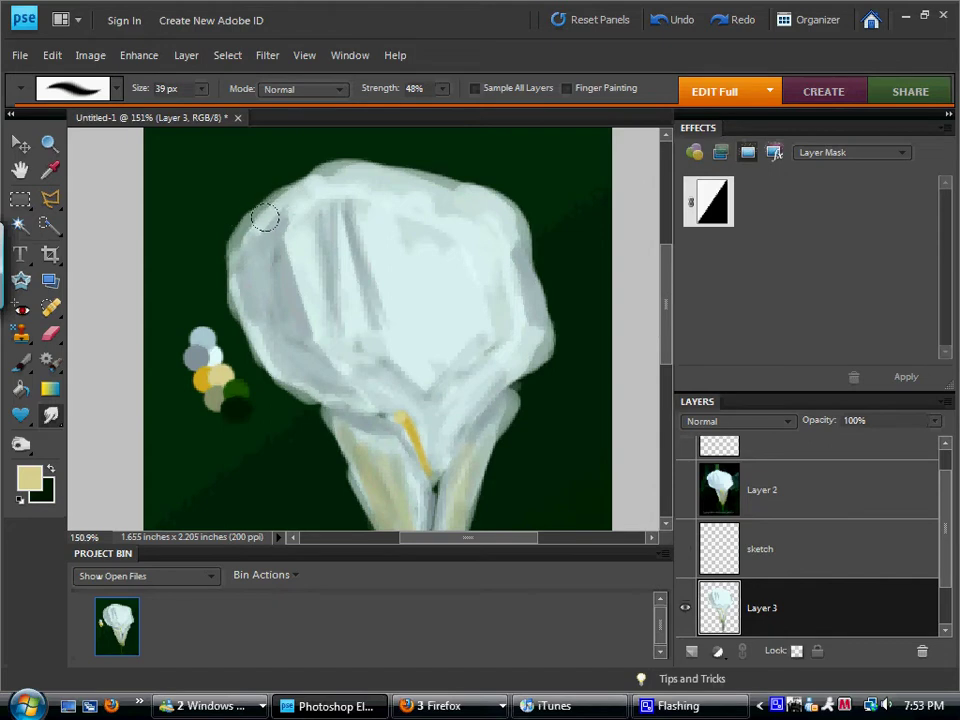
# Smudge the grey tones along the bloom's upper-left and lower-left edges
pyautogui.moveTo(263, 214); pyautogui.dragTo(298, 193)
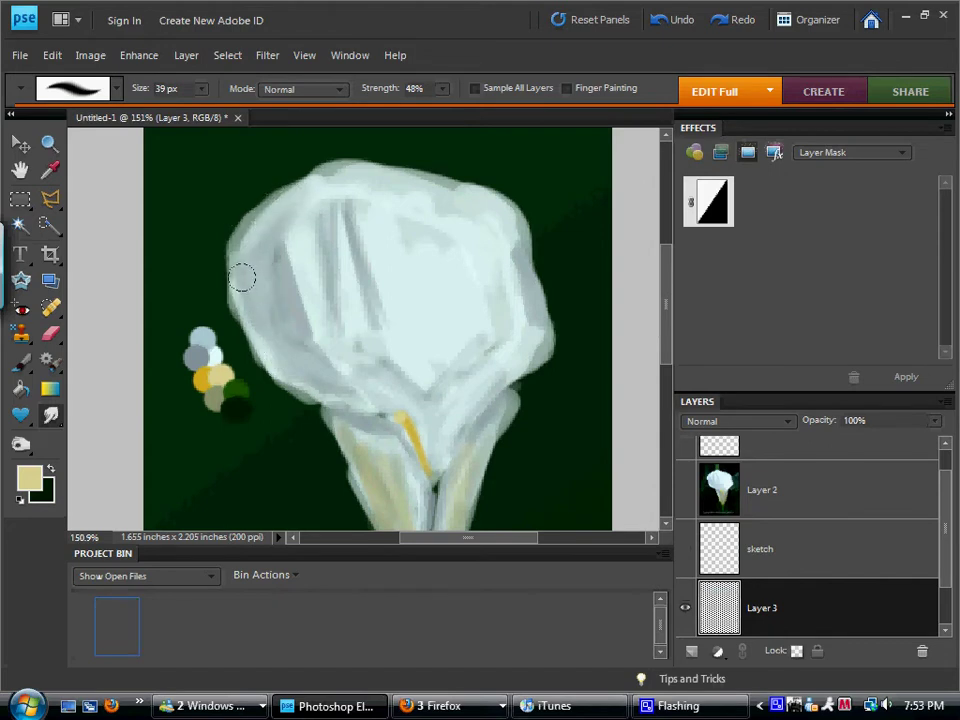
pyautogui.moveTo(242, 274); pyautogui.dragTo(306, 379)
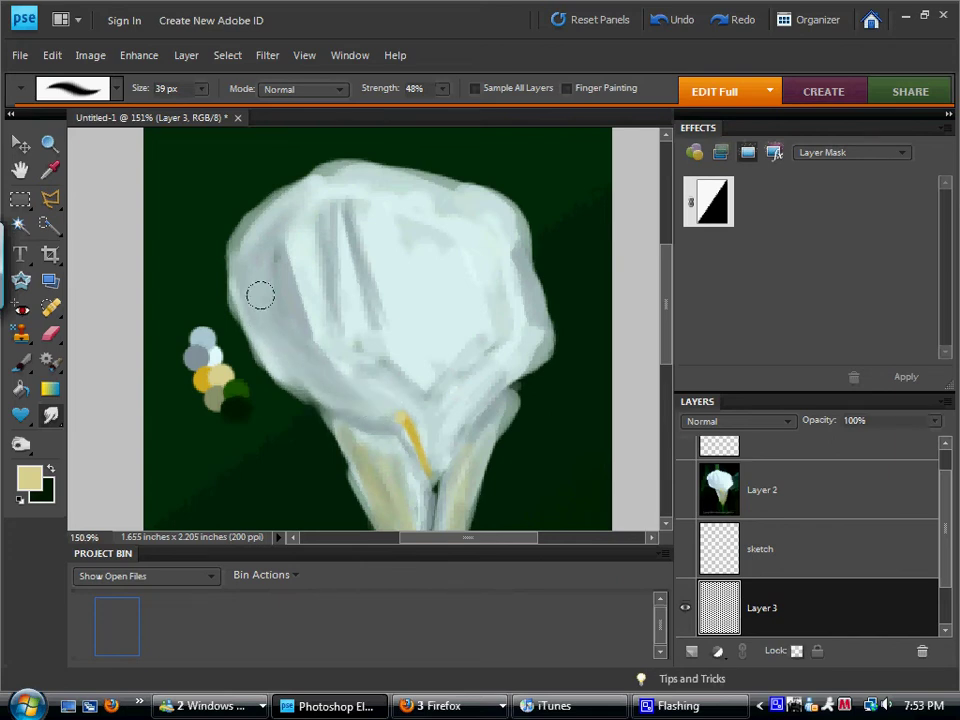
pyautogui.moveTo(269, 250)
pyautogui.mouseDown()
pyautogui.moveTo(315, 205)
pyautogui.moveTo(330, 334)
pyautogui.mouseUp()
pyautogui.moveTo(326, 200); pyautogui.dragTo(322, 352)
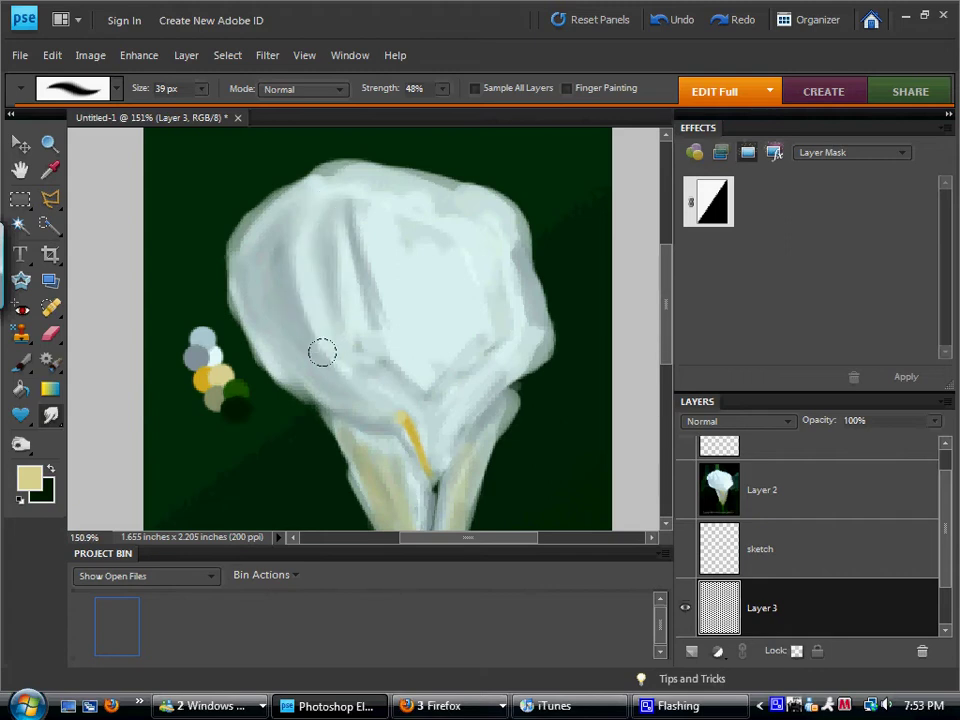
pyautogui.moveTo(315, 203); pyautogui.dragTo(279, 317)
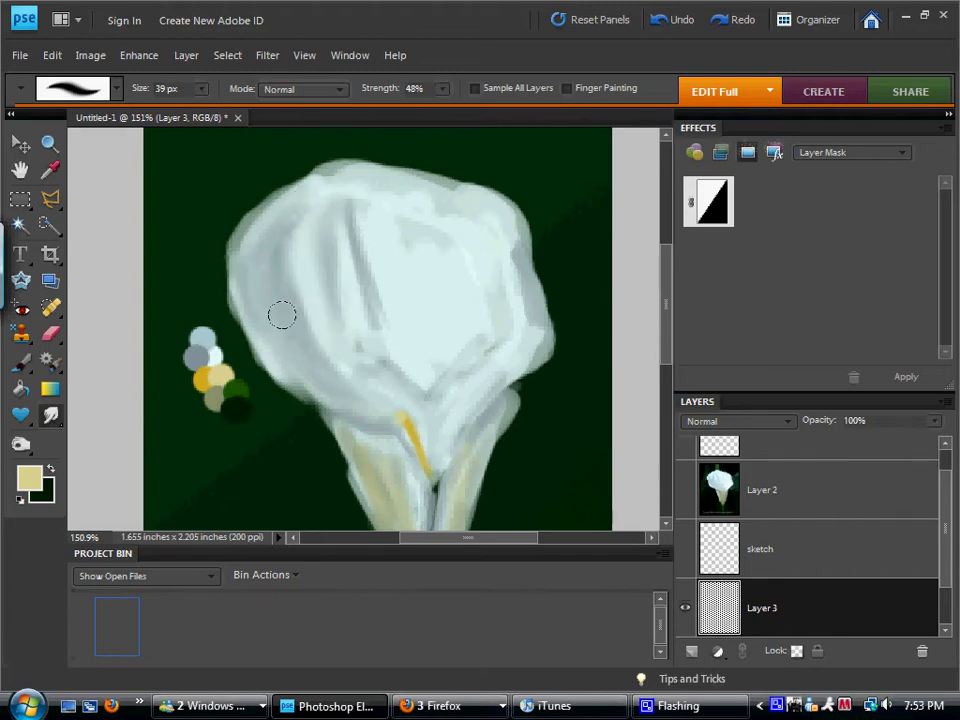
# Smooth the petal's central light streak, the right-edge notch, and the lower-left edge near the stem
pyautogui.moveTo(345, 199)
pyautogui.mouseDown()
pyautogui.moveTo(369, 326)
pyautogui.moveTo(345, 227)
pyautogui.moveTo(438, 371)
pyautogui.mouseUp()
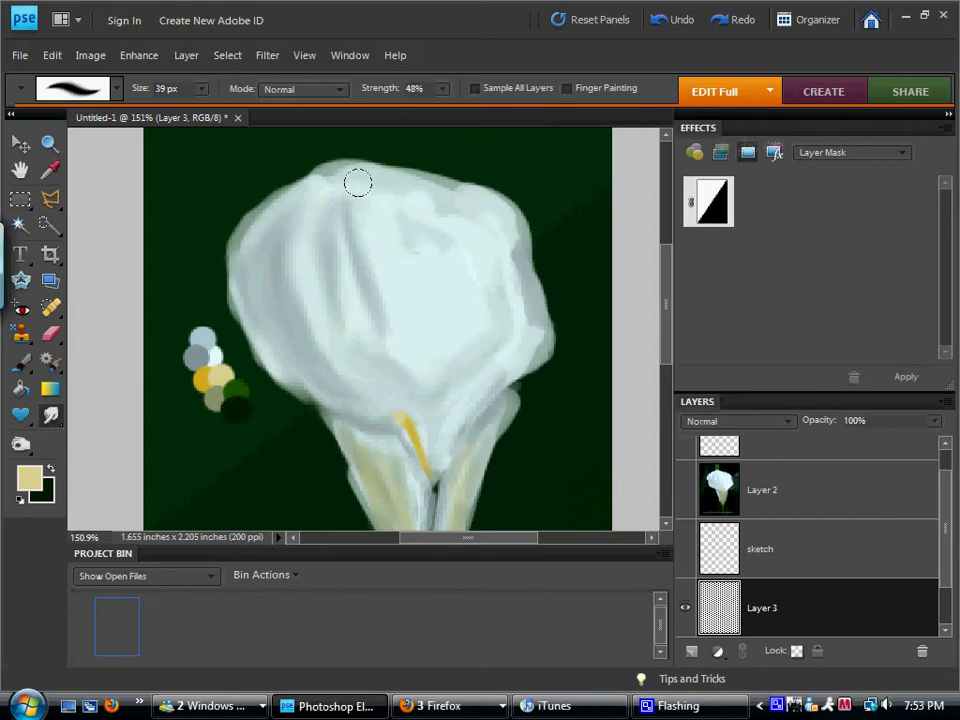
pyautogui.moveTo(305, 212); pyautogui.dragTo(274, 199)
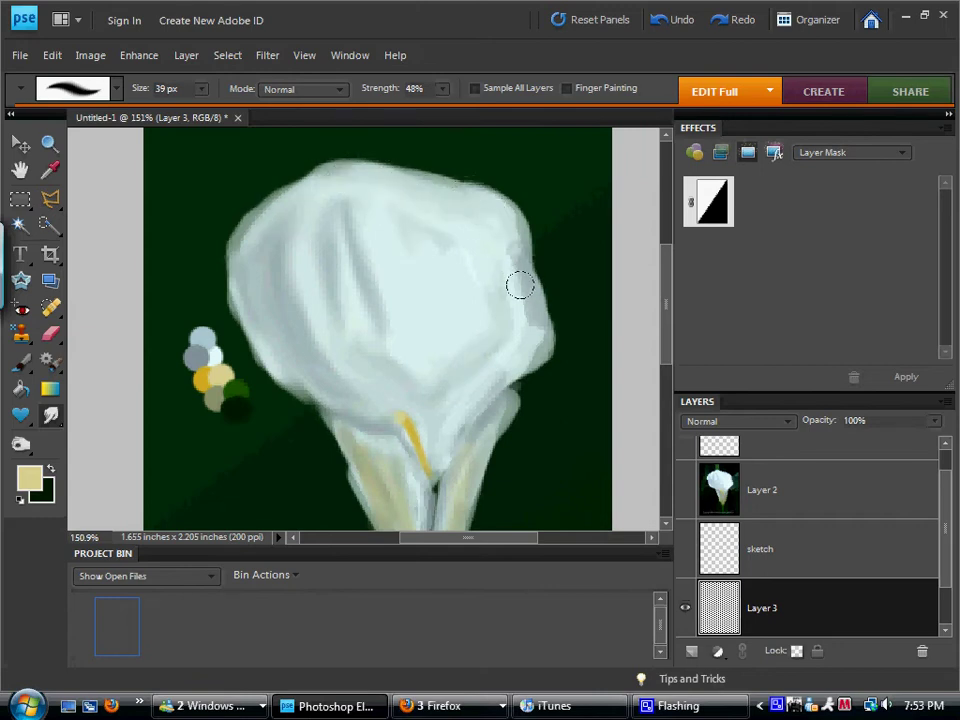
pyautogui.moveTo(517, 292); pyautogui.dragTo(493, 253)
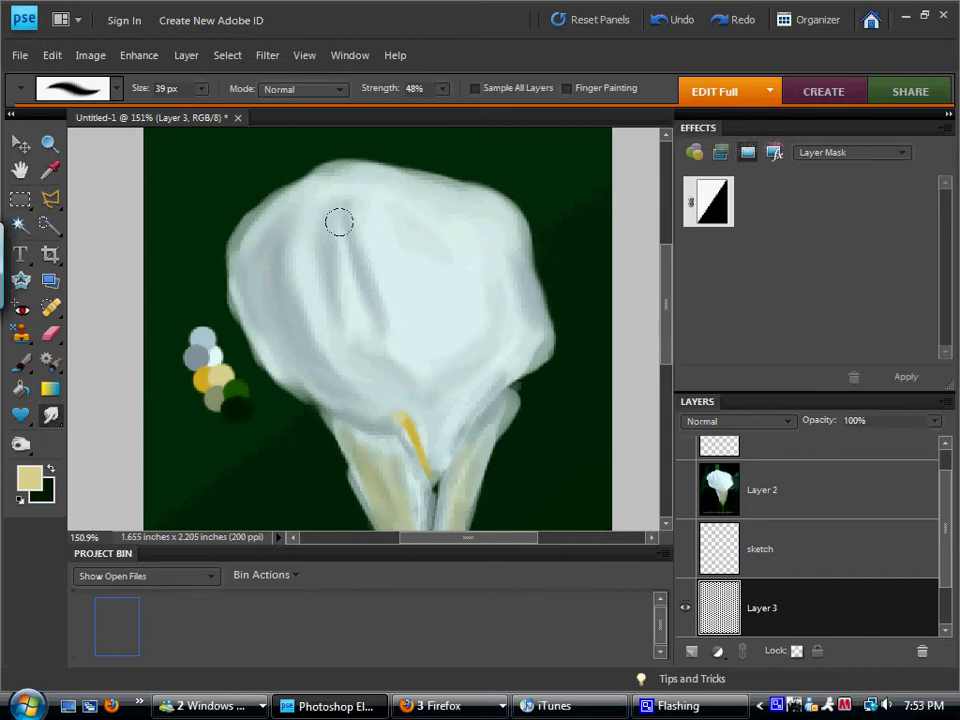
pyautogui.moveTo(329, 212)
pyautogui.mouseDown()
pyautogui.moveTo(328, 296)
pyautogui.moveTo(317, 214)
pyautogui.moveTo(324, 191)
pyautogui.moveTo(350, 316)
pyautogui.moveTo(334, 221)
pyautogui.moveTo(320, 229)
pyautogui.mouseUp()
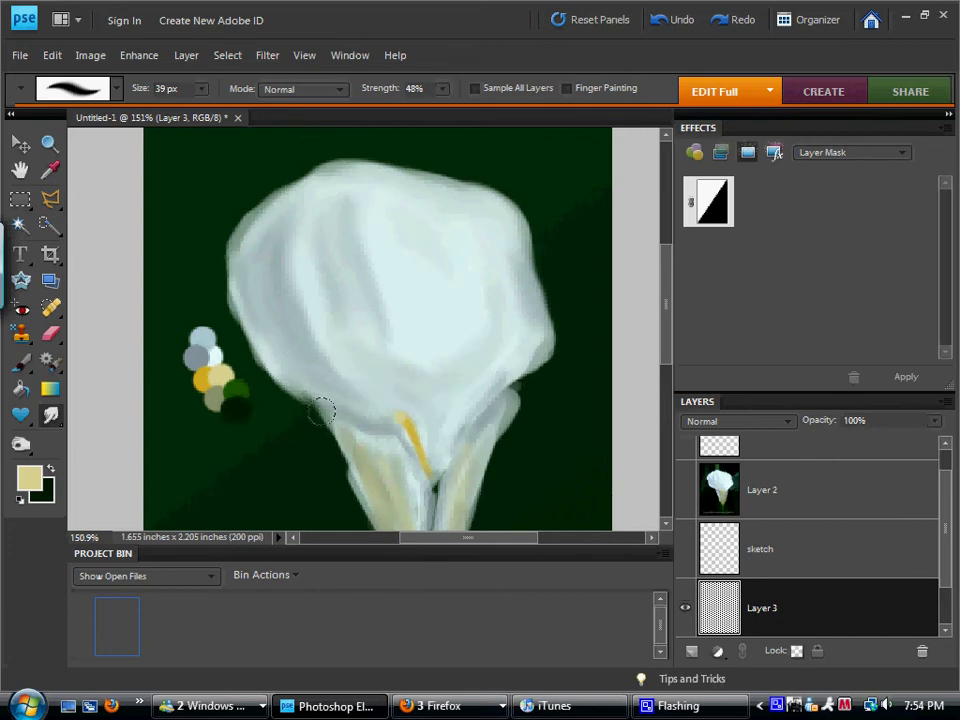
pyautogui.moveTo(289, 370); pyautogui.dragTo(377, 464)
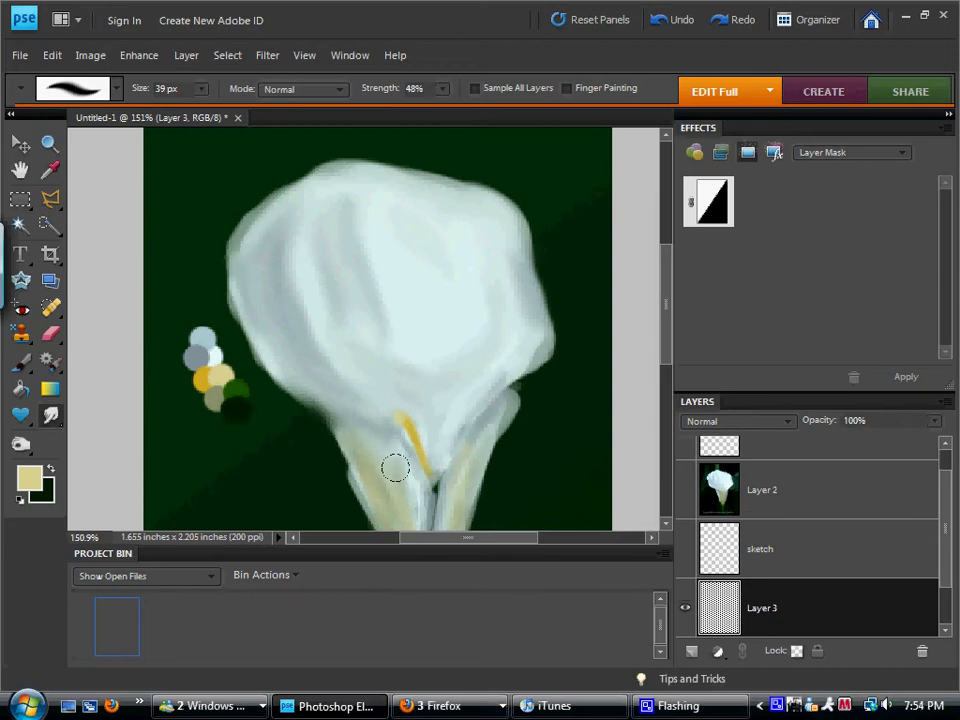
# Blend the flower's dark centre line, then sample the blue-grey and near-white colour dabs
pyautogui.scroll(-3, 364, 360)
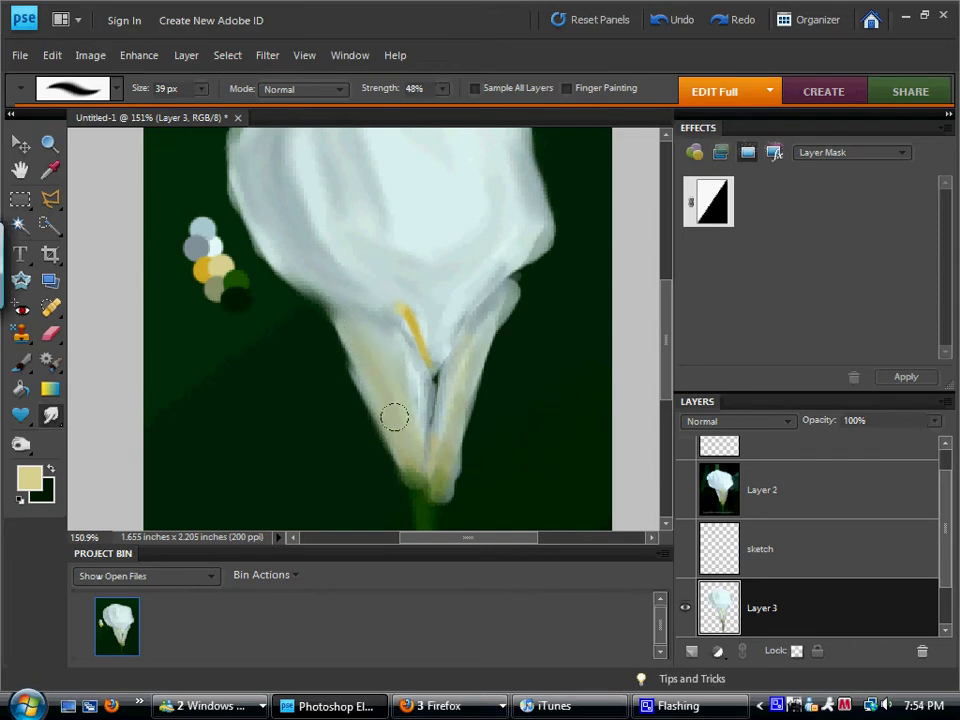
pyautogui.moveTo(431, 412)
pyautogui.mouseDown()
pyautogui.moveTo(430, 381)
pyautogui.moveTo(416, 441)
pyautogui.mouseUp()
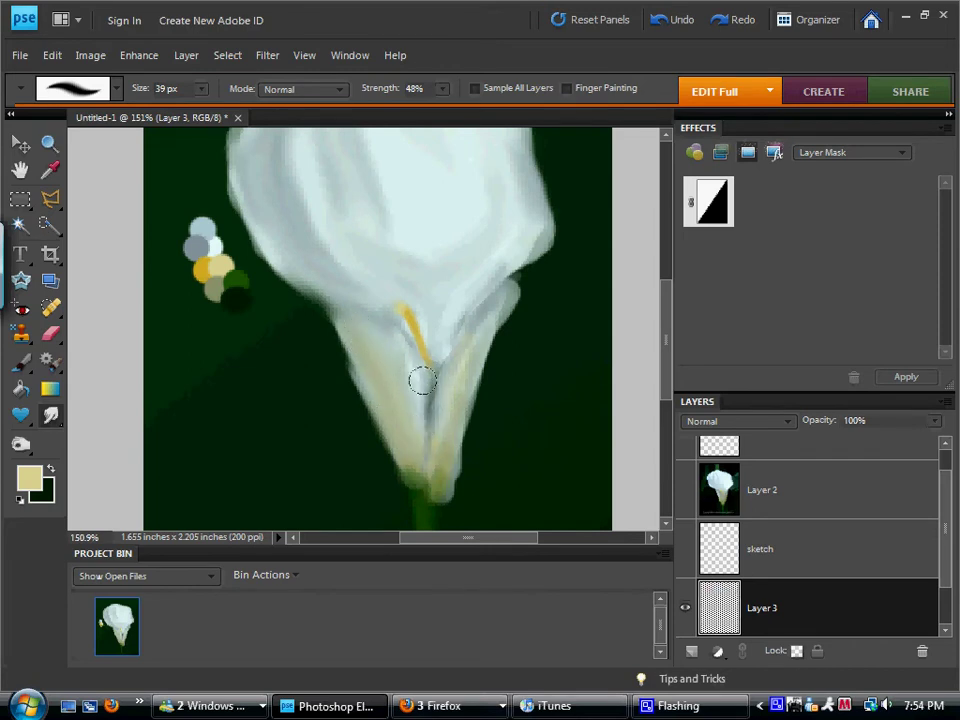
pyautogui.click(50, 170)
pyautogui.click(193, 251)
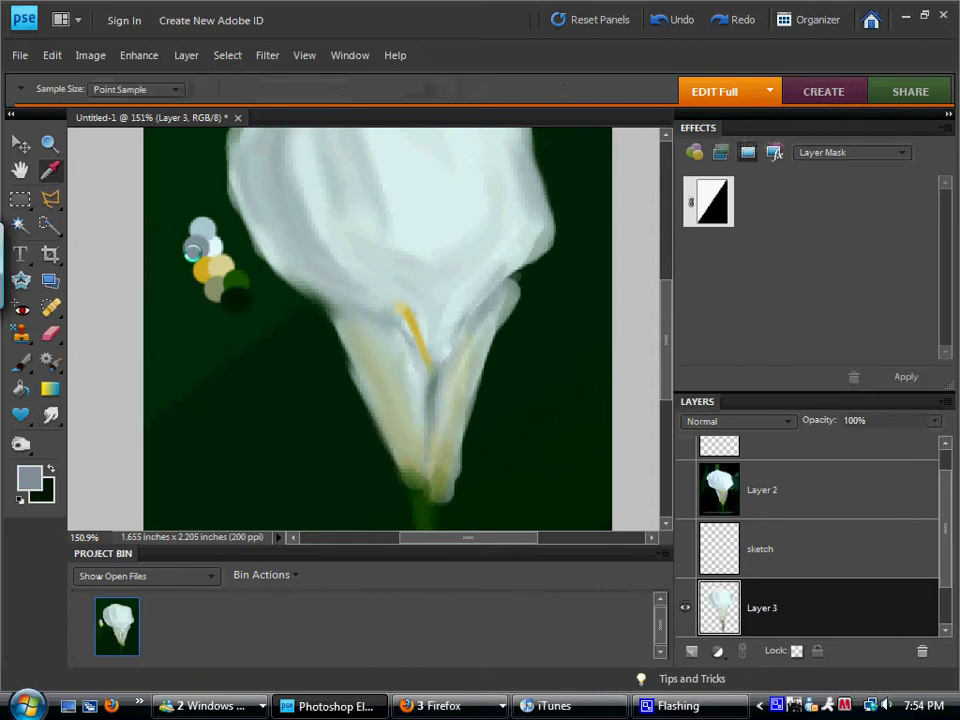
pyautogui.click(20, 363)
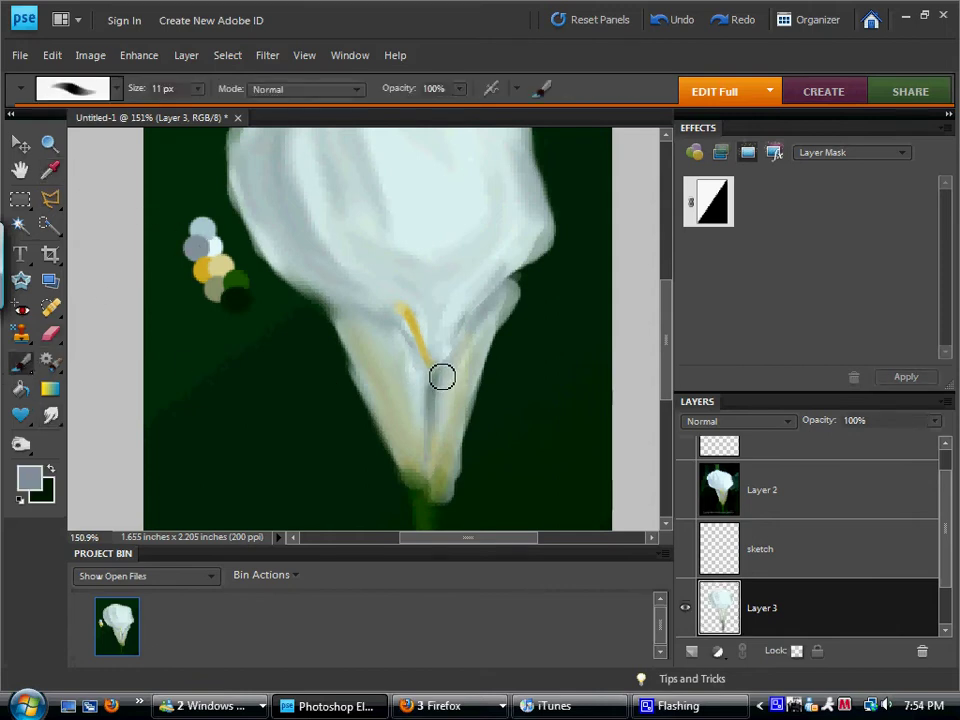
pyautogui.click(50, 170)
pyautogui.click(211, 250)
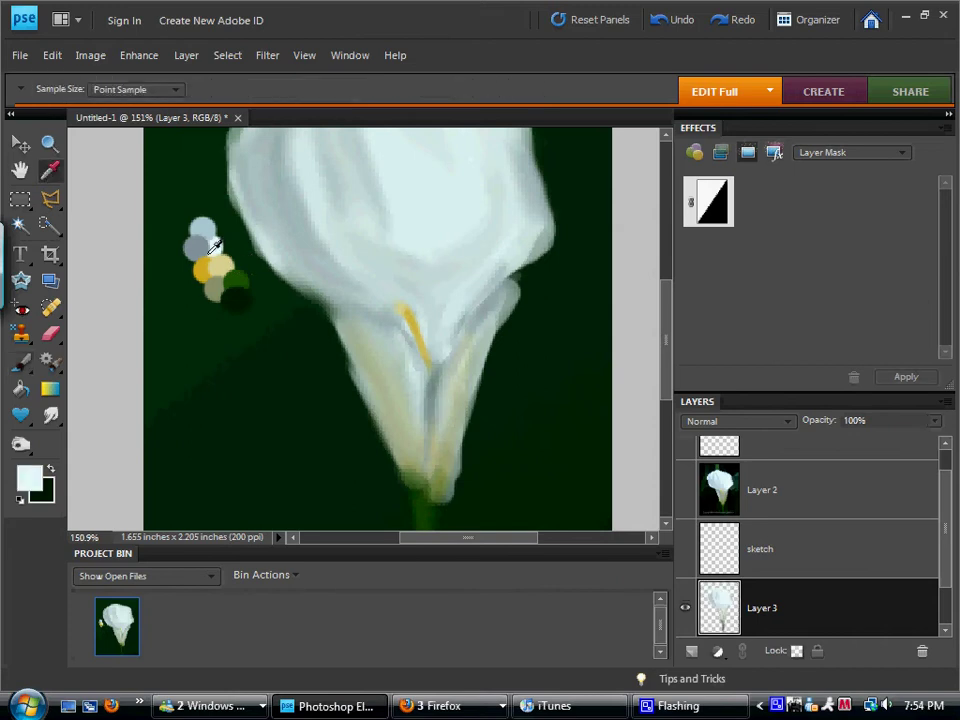
pyautogui.click(20, 363)
# Pull white paint down the cone toward the stem and smudge the petal's right edge inward
pyautogui.moveTo(448, 371); pyautogui.dragTo(433, 443)
pyautogui.moveTo(448, 379); pyautogui.dragTo(428, 480)
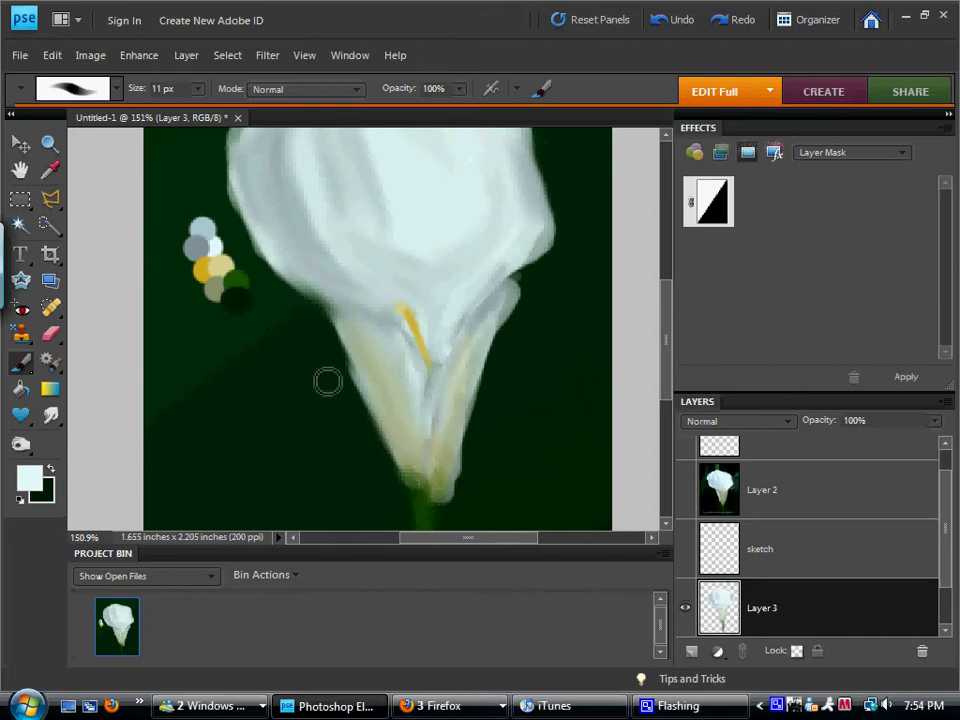
pyautogui.moveTo(512, 279); pyautogui.dragTo(451, 366)
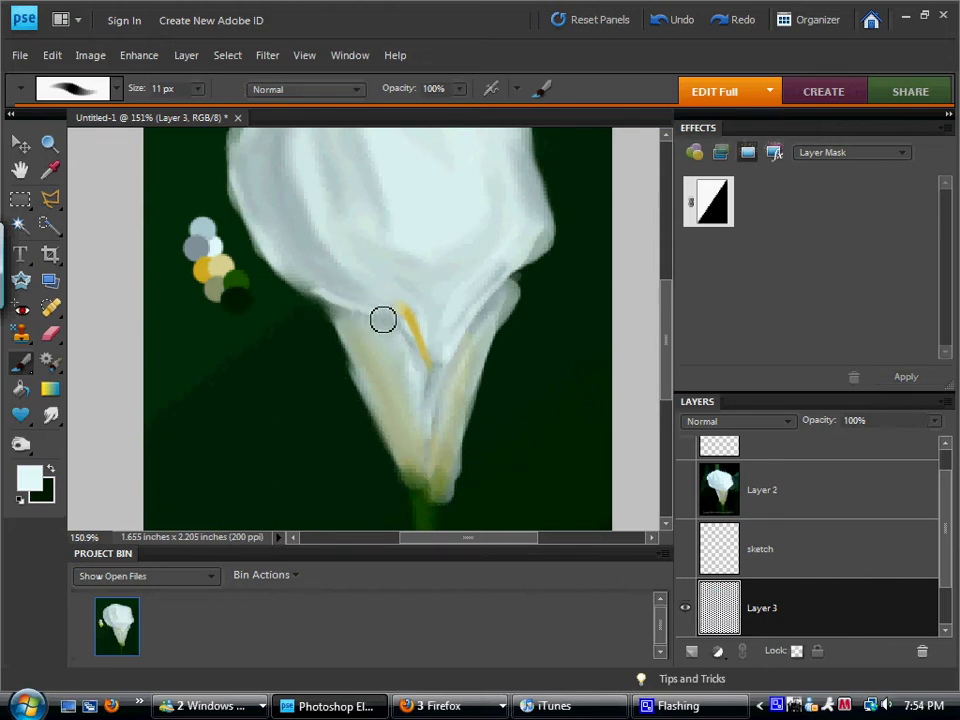
pyautogui.moveTo(381, 319)
pyautogui.mouseDown()
pyautogui.moveTo(407, 339)
pyautogui.moveTo(418, 390)
pyautogui.mouseUp()
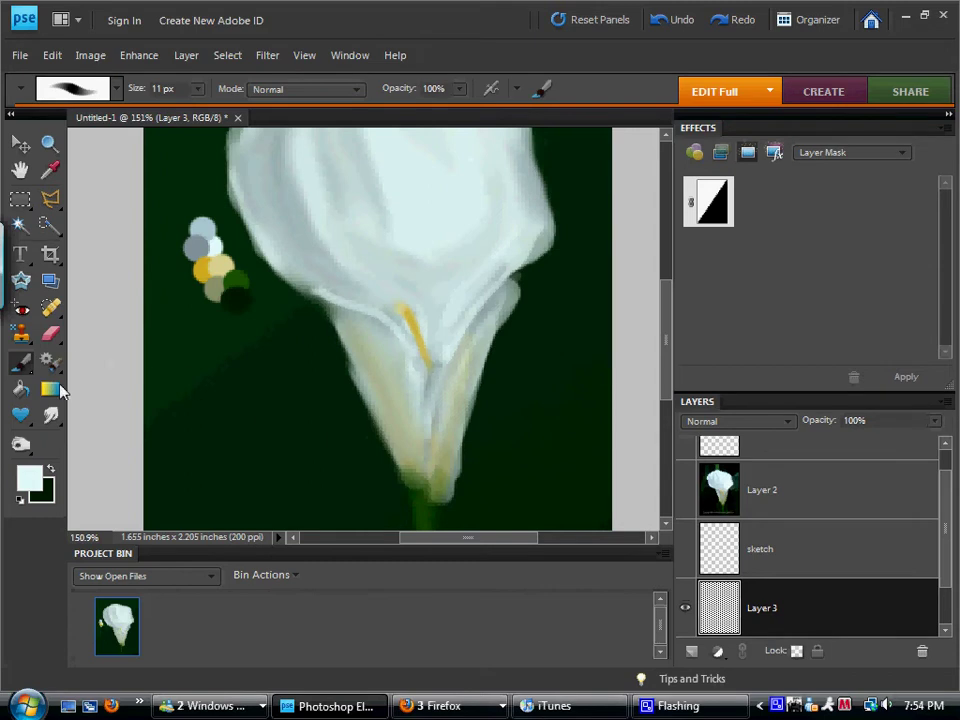
pyautogui.click(50, 415)
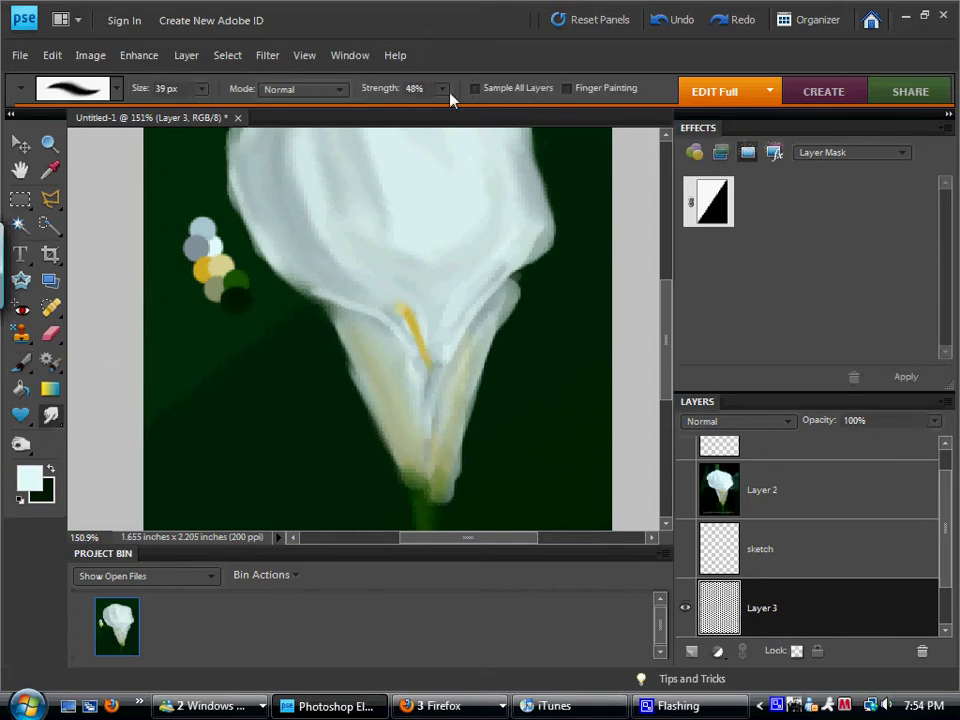
# Lower smudge strength to 16% and blend the yellow stamen streak into the petal
pyautogui.moveTo(442, 88); pyautogui.dragTo(432, 113)
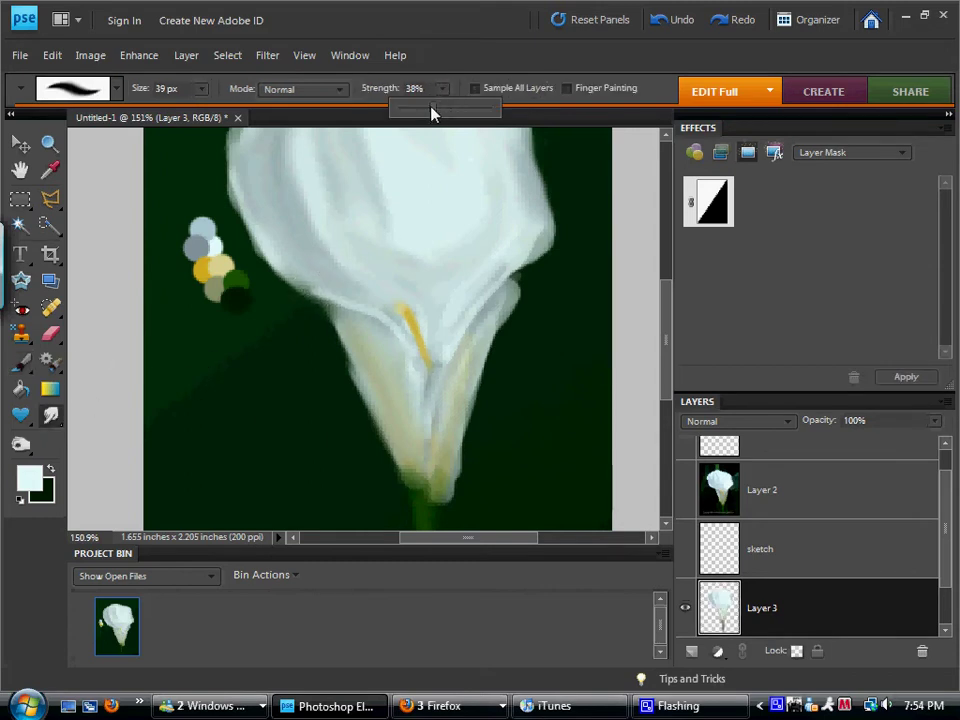
pyautogui.click(332, 232)
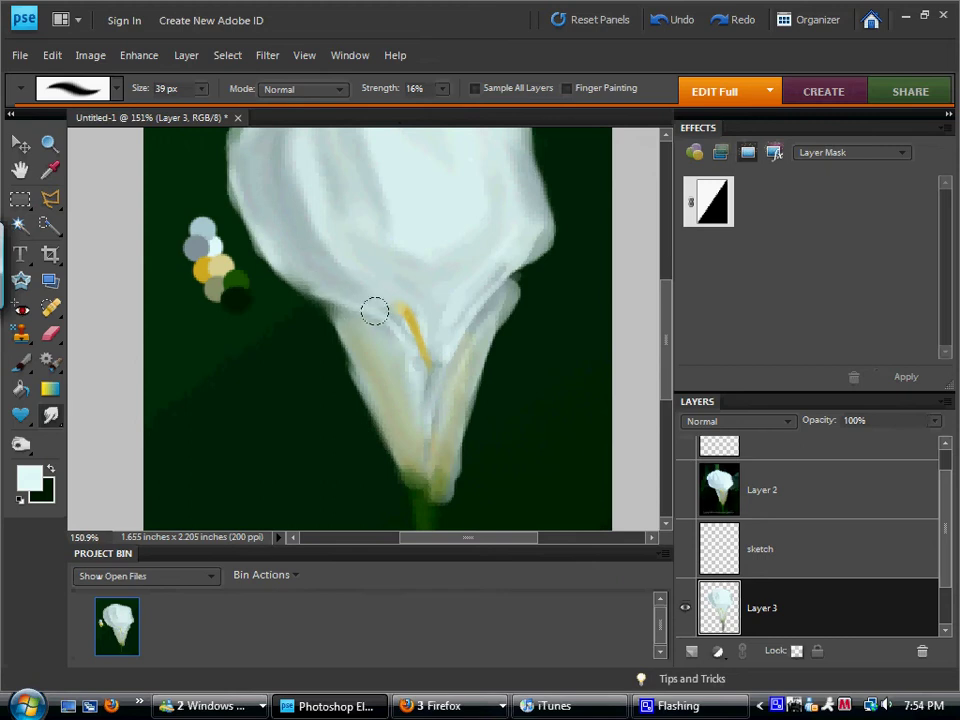
pyautogui.moveTo(431, 349); pyautogui.dragTo(454, 319)
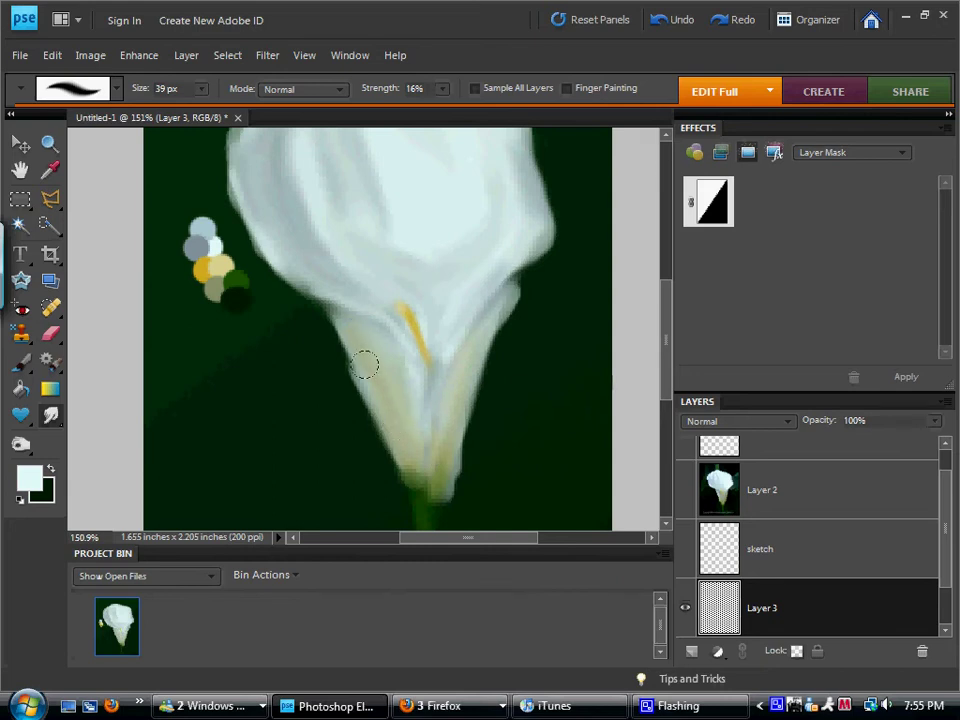
# View the painting at 100% and blend the flower's white base into the green stem
pyautogui.click(304, 55)
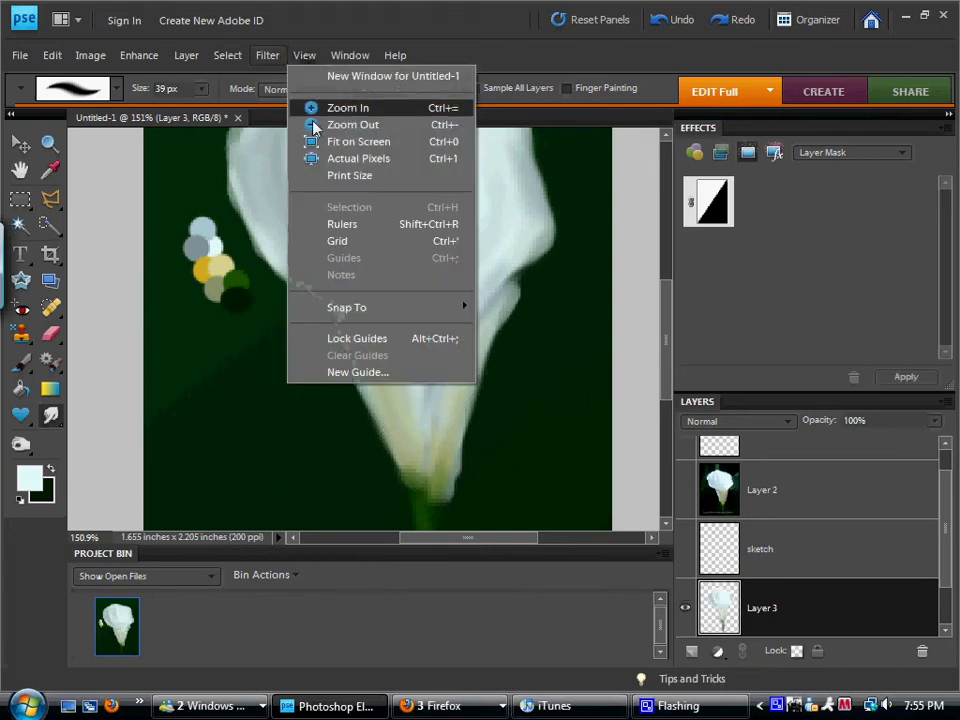
pyautogui.click(330, 158)
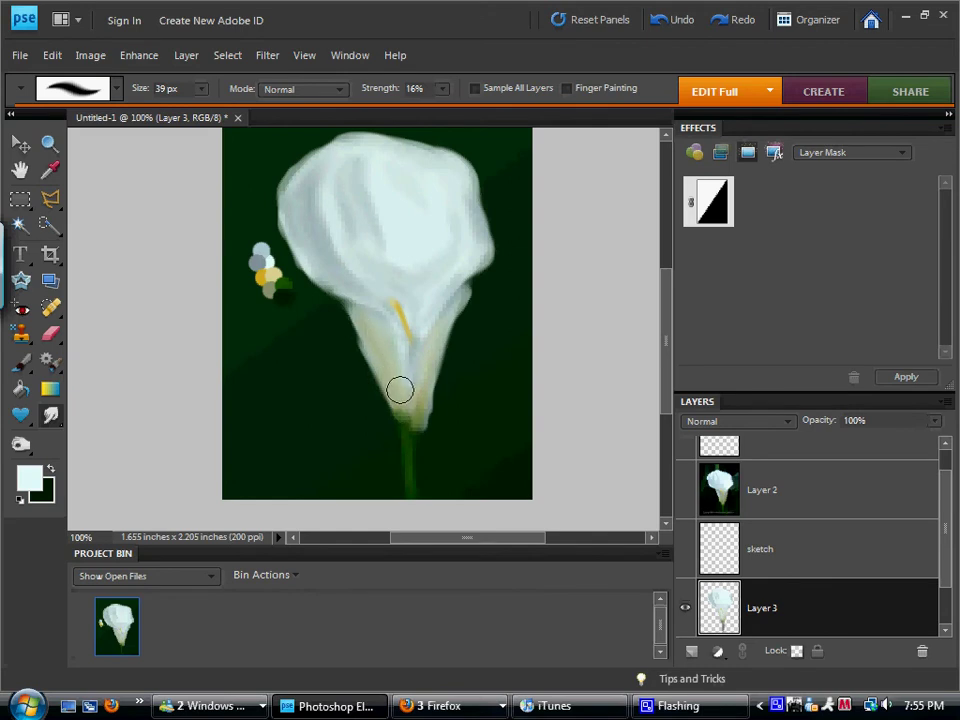
pyautogui.moveTo(418, 413); pyautogui.dragTo(425, 371)
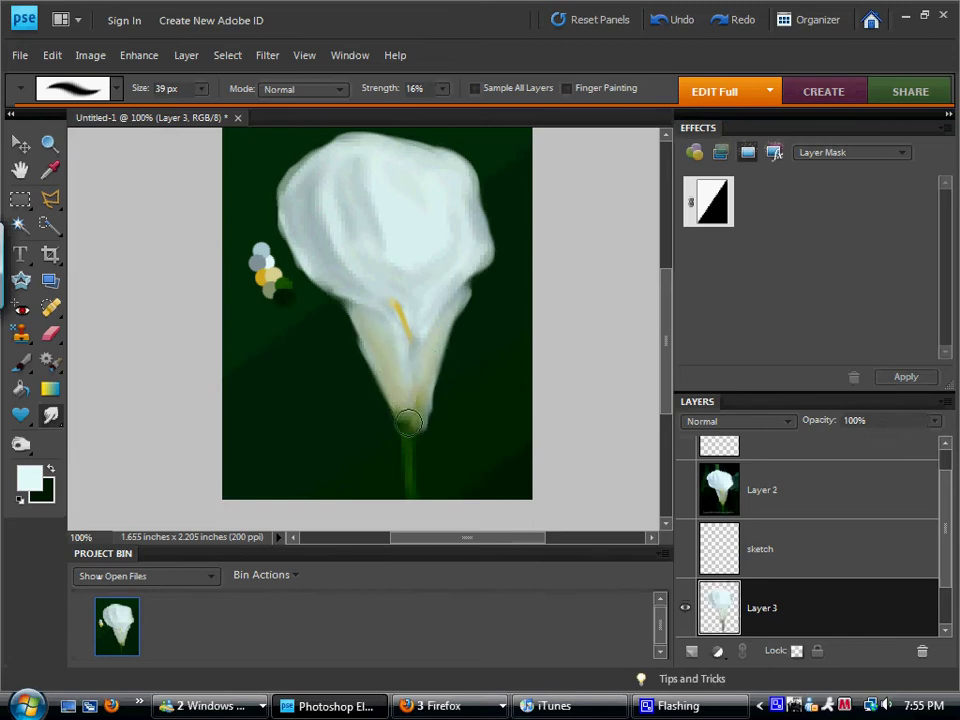
pyautogui.moveTo(409, 423); pyautogui.dragTo(411, 456)
# Raise smudge strength to 38% and soften the flower's right edge and lower cone
pyautogui.click(442, 88)
pyautogui.moveTo(448, 107); pyautogui.dragTo(463, 107)
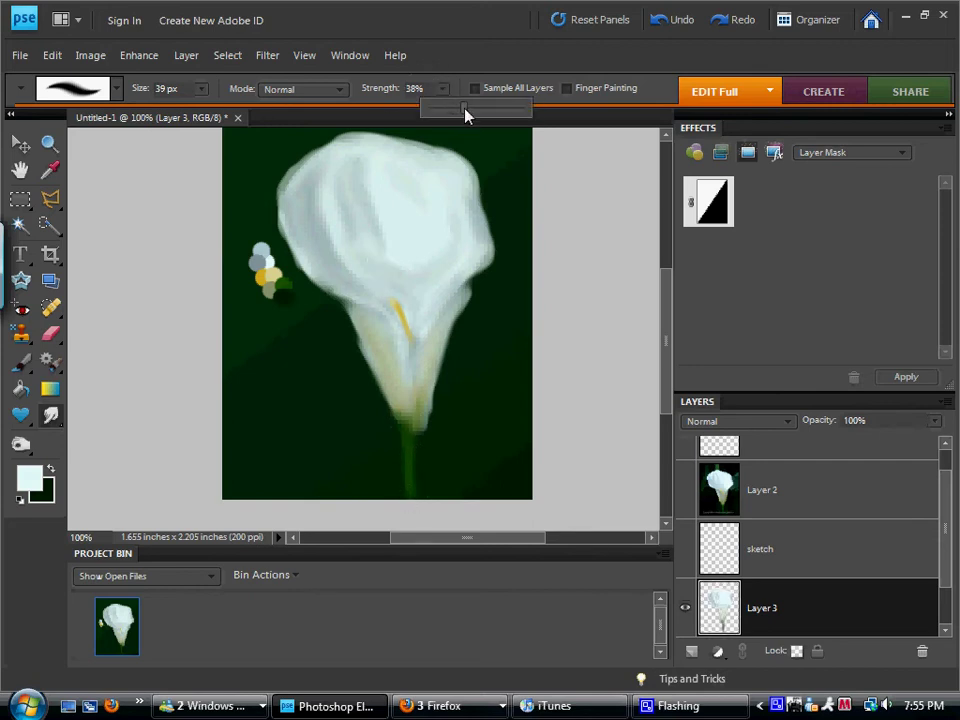
pyautogui.click(375, 338)
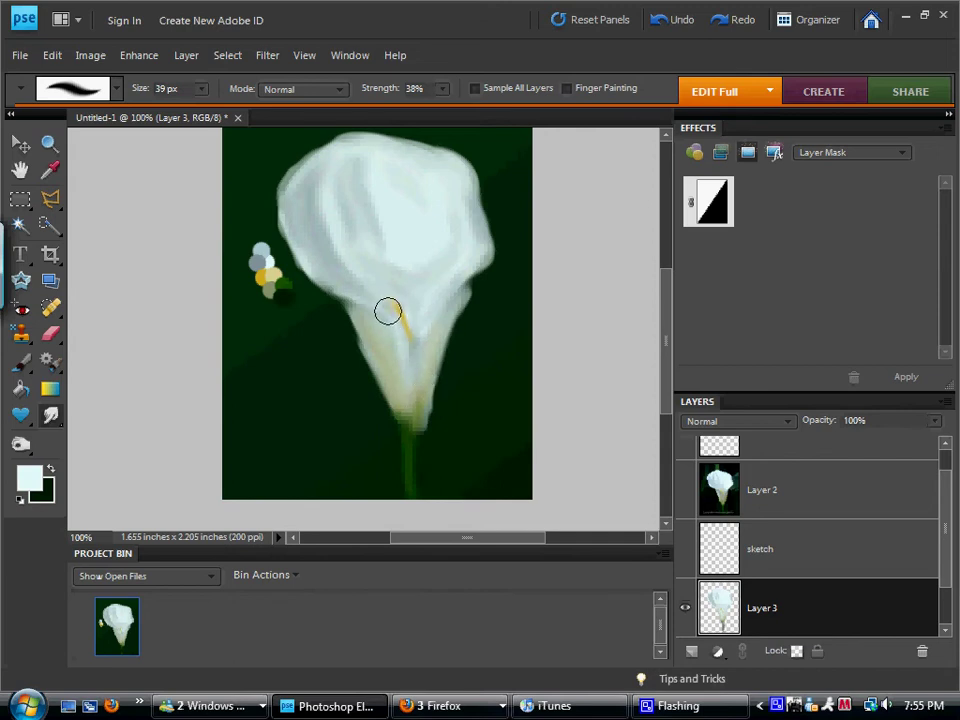
pyautogui.moveTo(388, 311); pyautogui.dragTo(413, 369)
pyautogui.moveTo(445, 315); pyautogui.dragTo(467, 274)
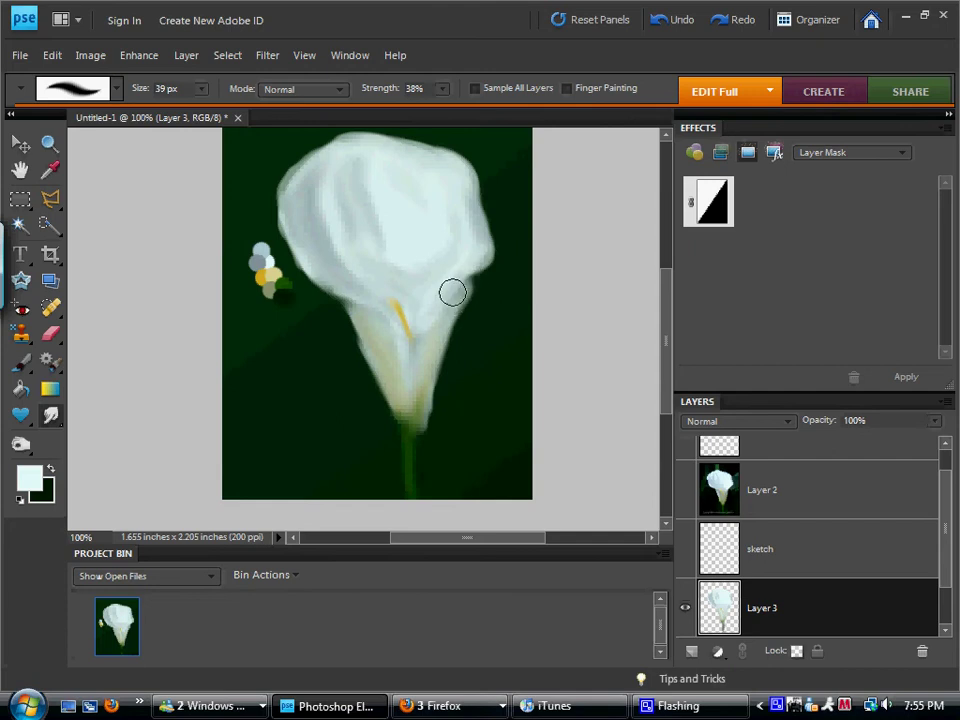
pyautogui.moveTo(392, 396); pyautogui.dragTo(378, 330)
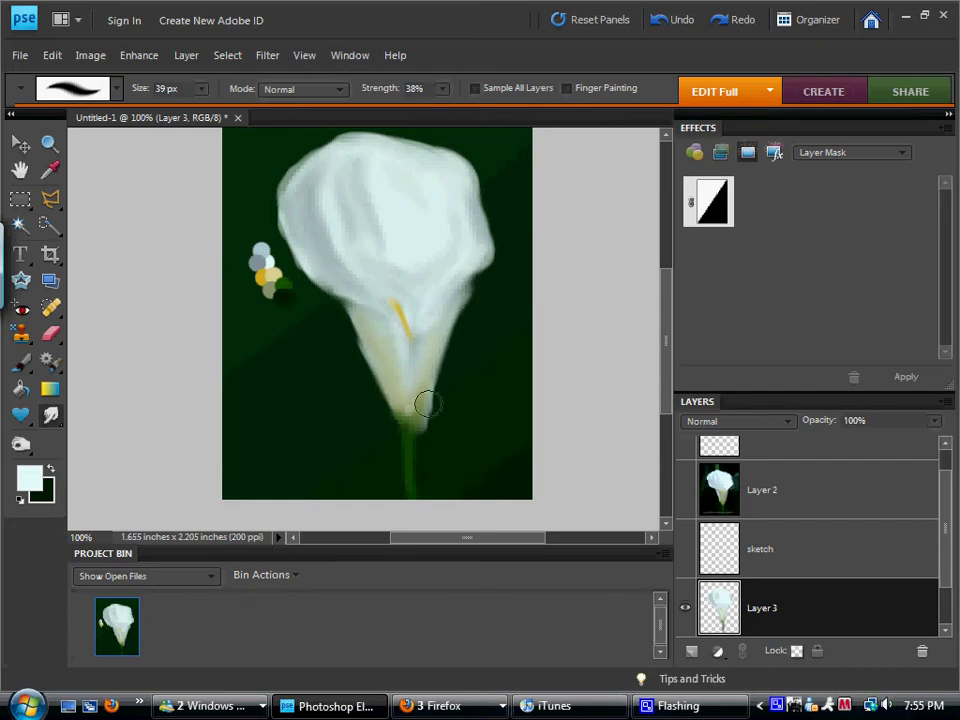
pyautogui.moveTo(426, 403); pyautogui.dragTo(407, 454)
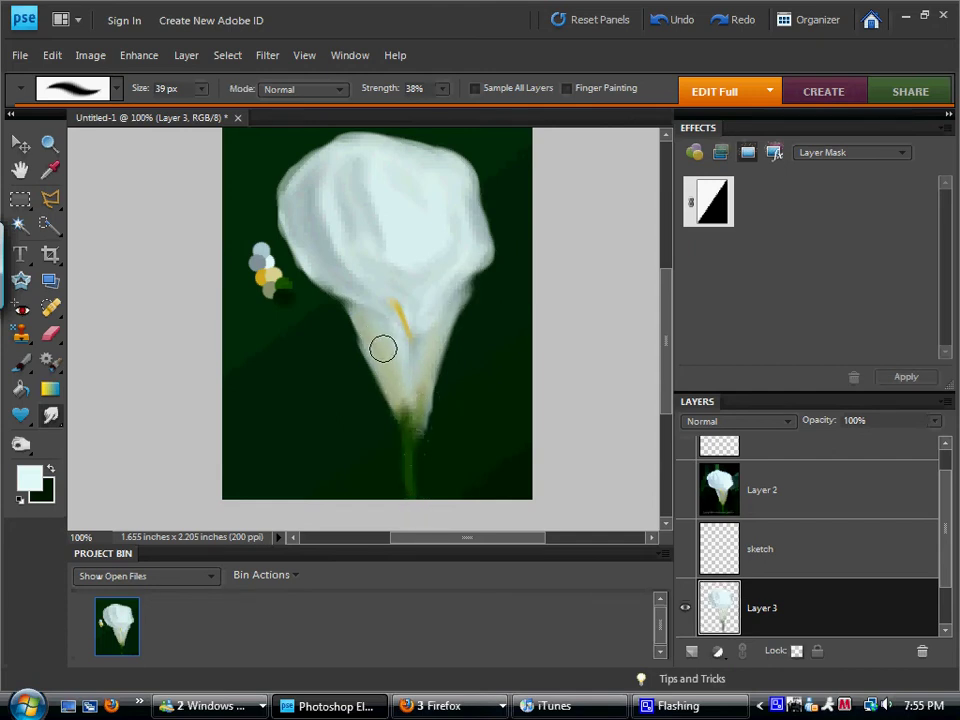
pyautogui.moveTo(383, 348)
pyautogui.mouseDown()
pyautogui.moveTo(401, 456)
pyautogui.moveTo(413, 443)
pyautogui.moveTo(394, 405)
pyautogui.moveTo(412, 426)
pyautogui.mouseUp()
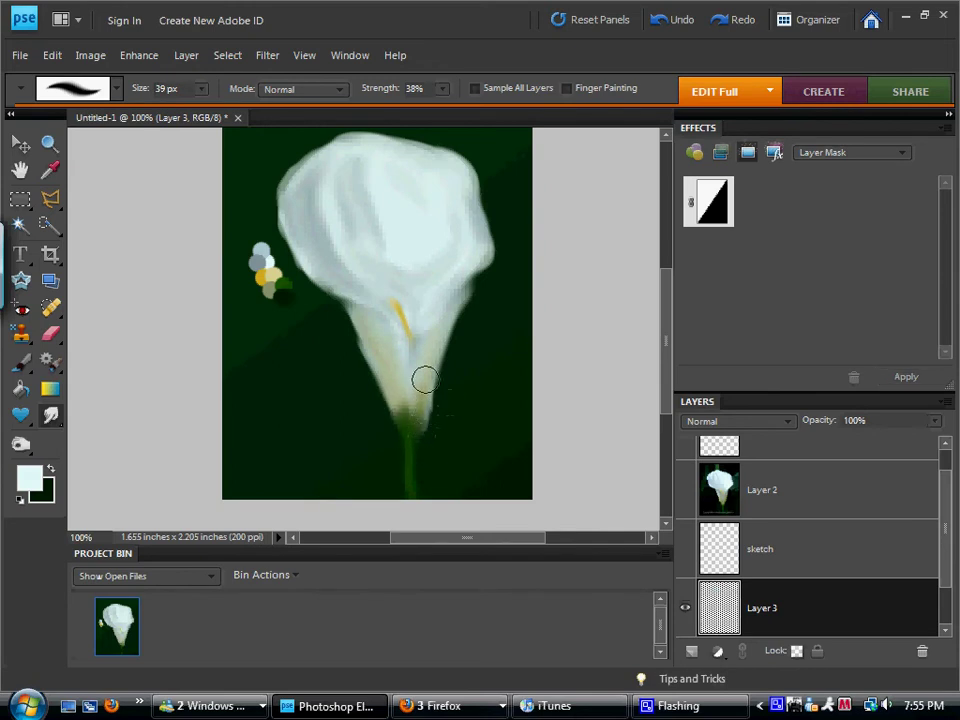
pyautogui.moveTo(424, 379); pyautogui.dragTo(379, 344)
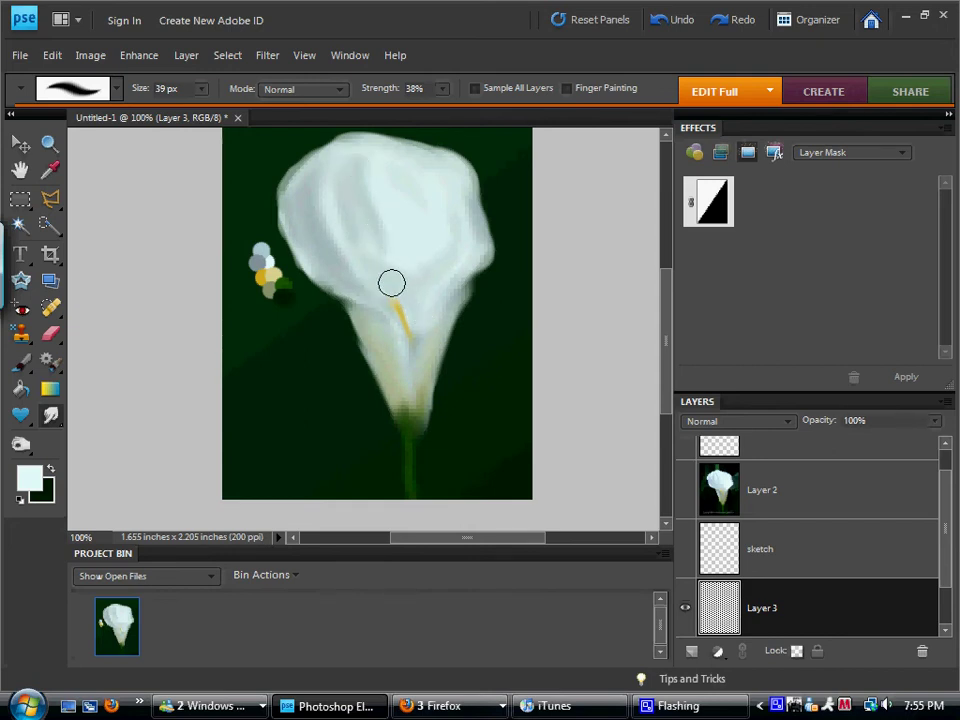
# Smudge the petal's right edge and blend the upper petal's shading
pyautogui.press('i')
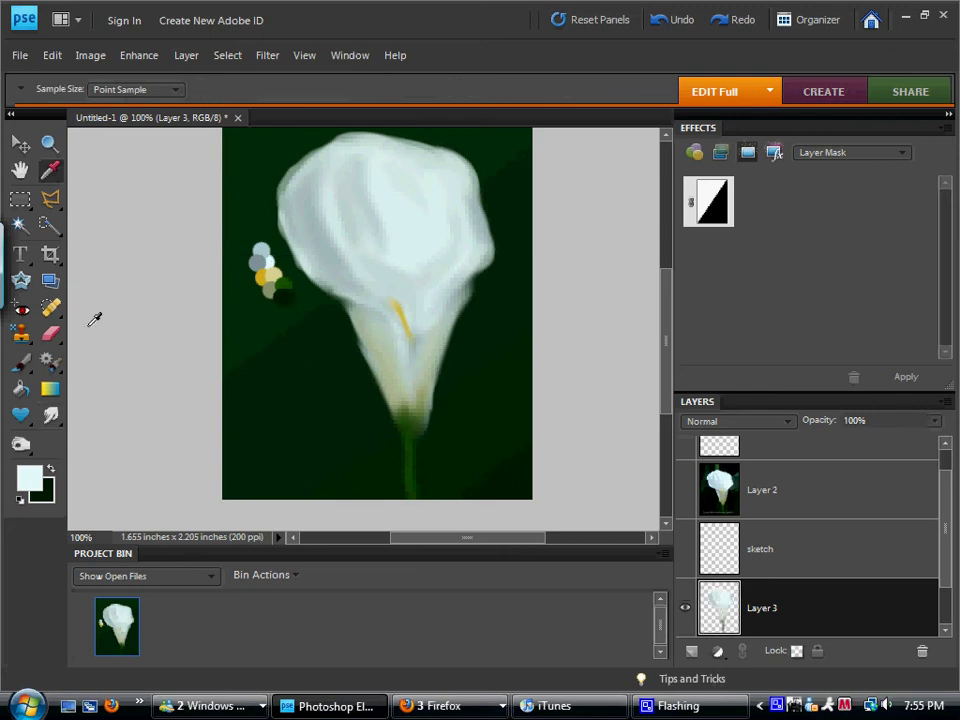
pyautogui.click(22, 364)
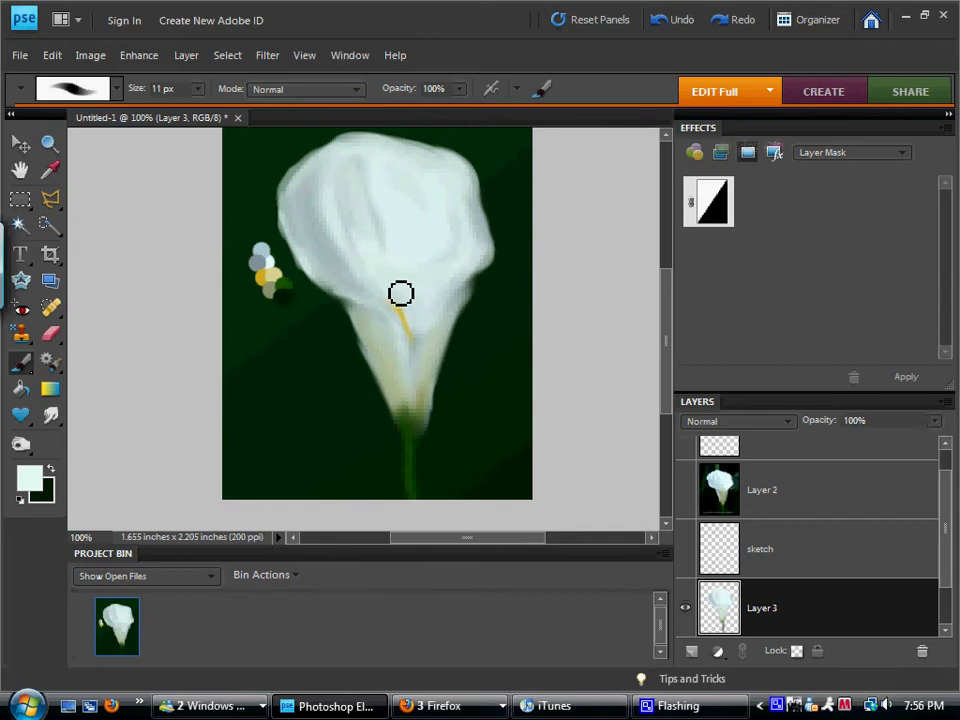
pyautogui.press('r')
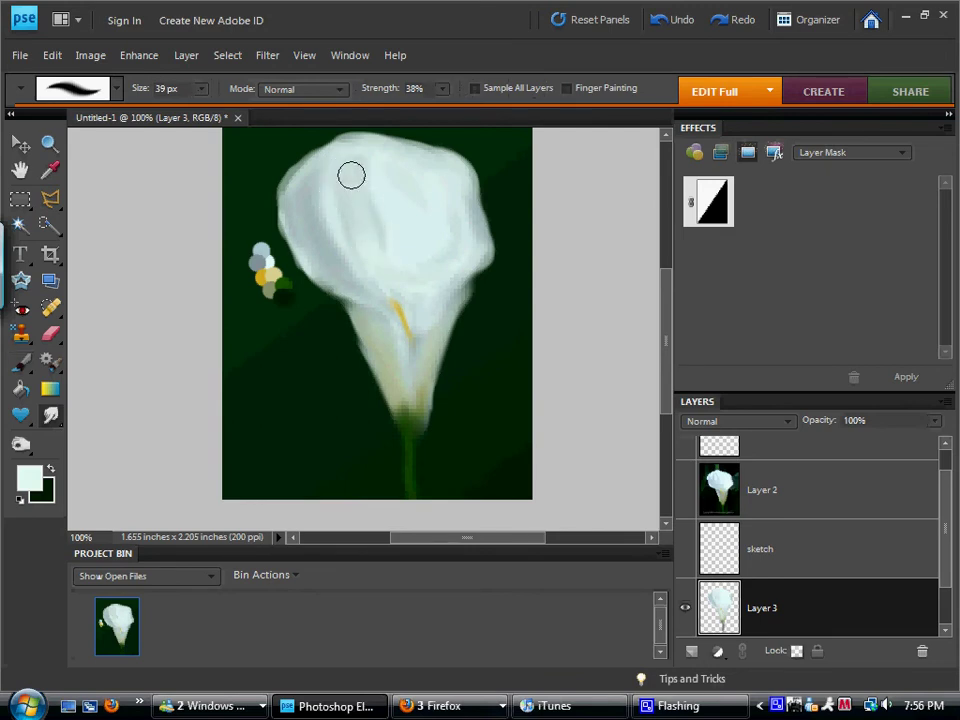
pyautogui.moveTo(474, 252); pyautogui.dragTo(414, 266)
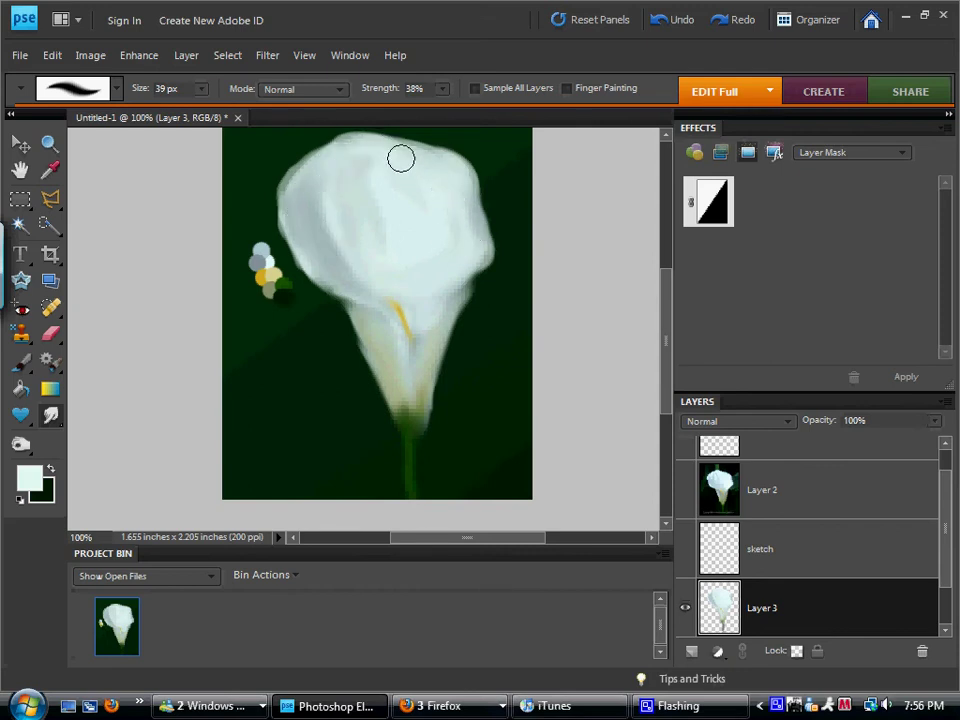
pyautogui.moveTo(460, 244); pyautogui.dragTo(455, 204)
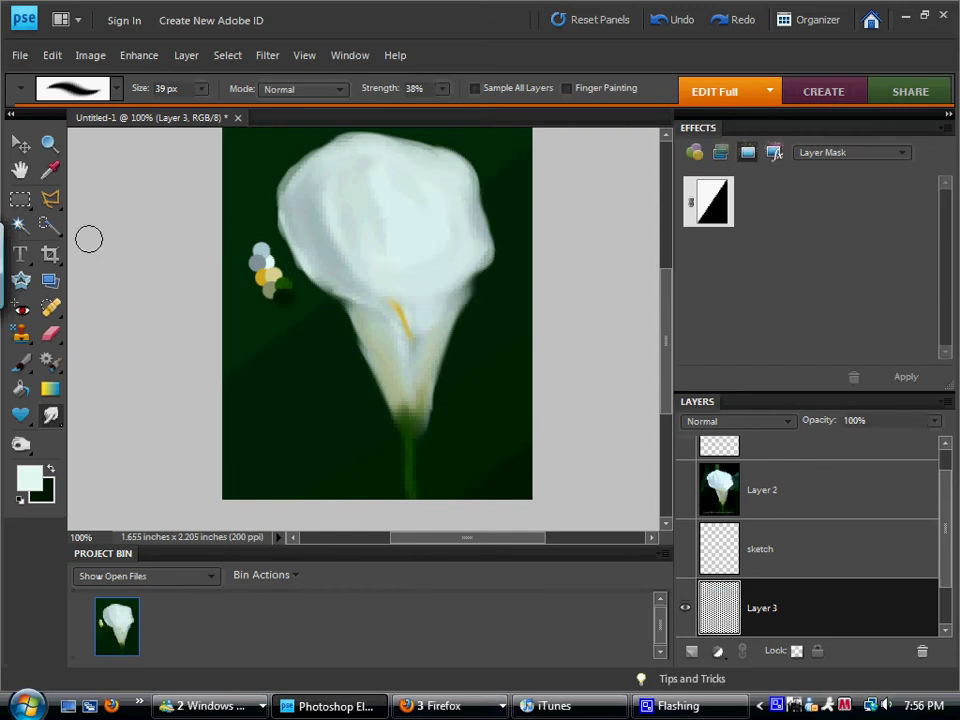
pyautogui.press('b')
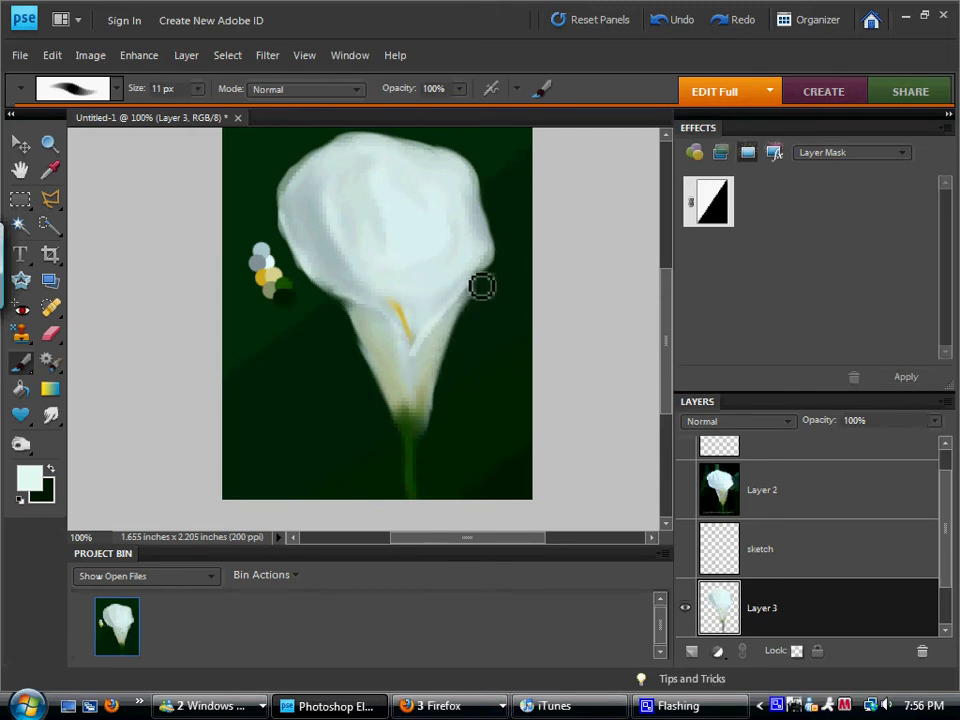
# Set the smudge to 20 px and 20% strength, then smear the throat left of the stamen
pyautogui.press('r')
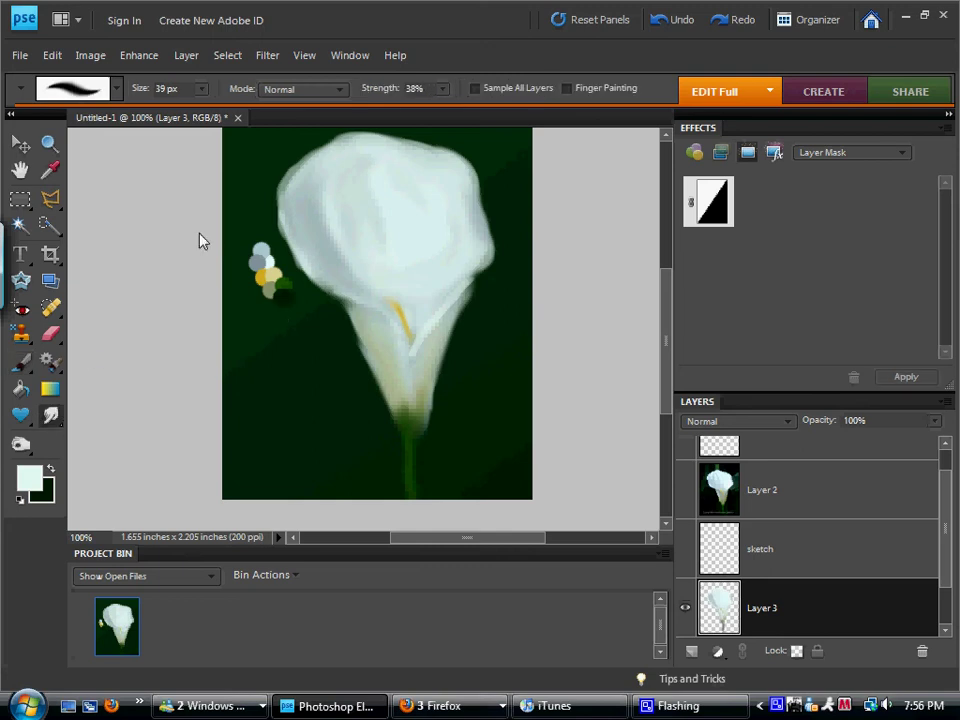
pyautogui.moveTo(443, 93); pyautogui.dragTo(418, 116)
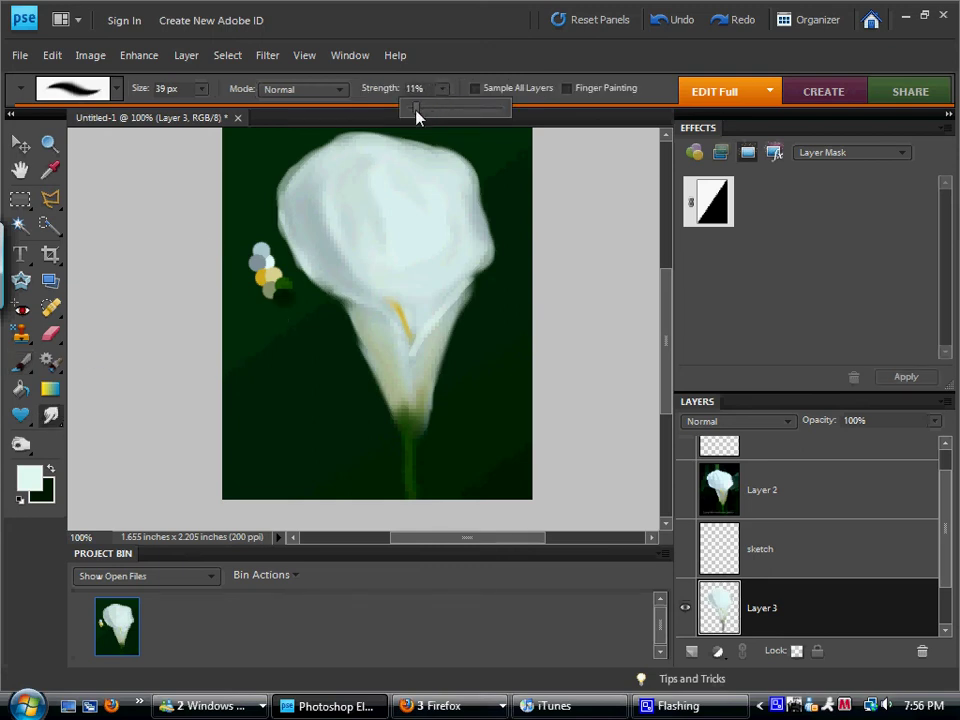
pyautogui.click(201, 89)
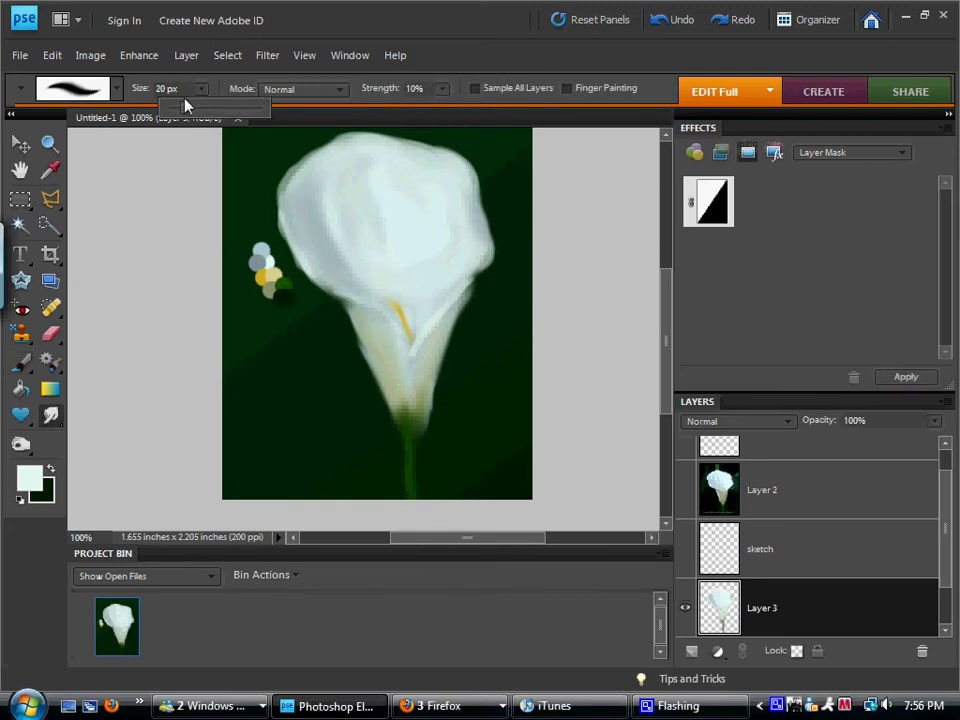
pyautogui.click(468, 294)
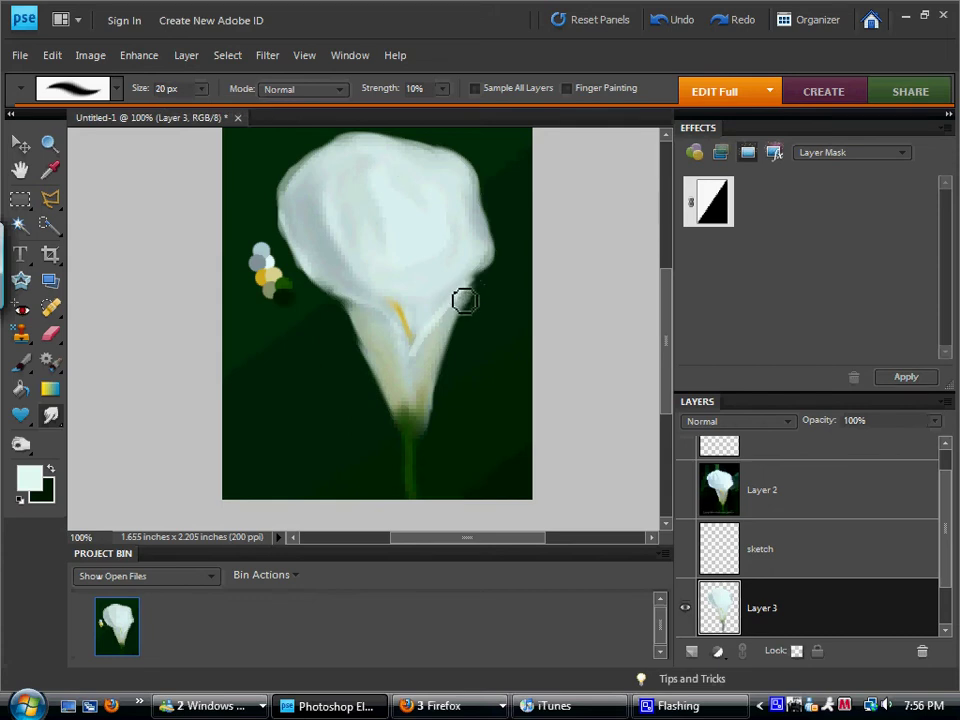
pyautogui.click(443, 89)
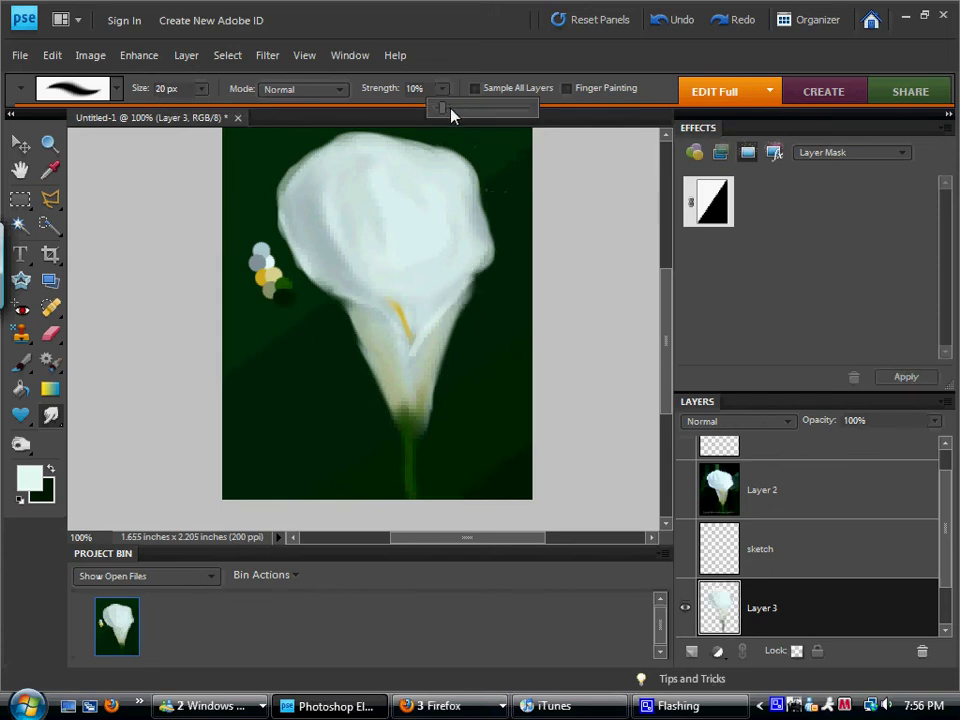
pyautogui.moveTo(455, 115); pyautogui.dragTo(453, 115)
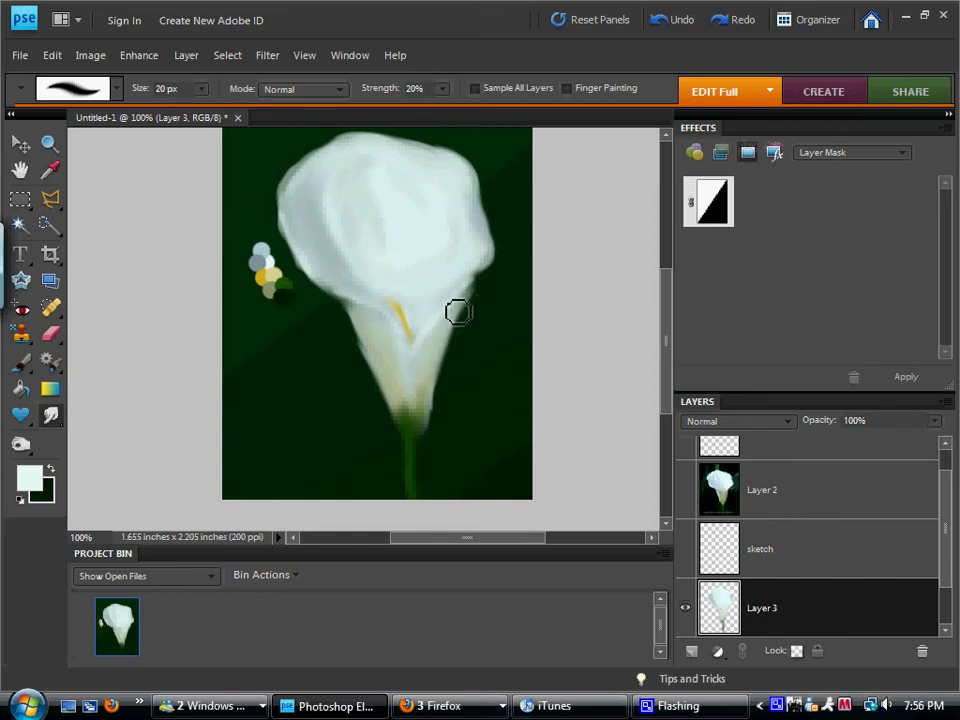
pyautogui.moveTo(401, 339); pyautogui.dragTo(373, 313)
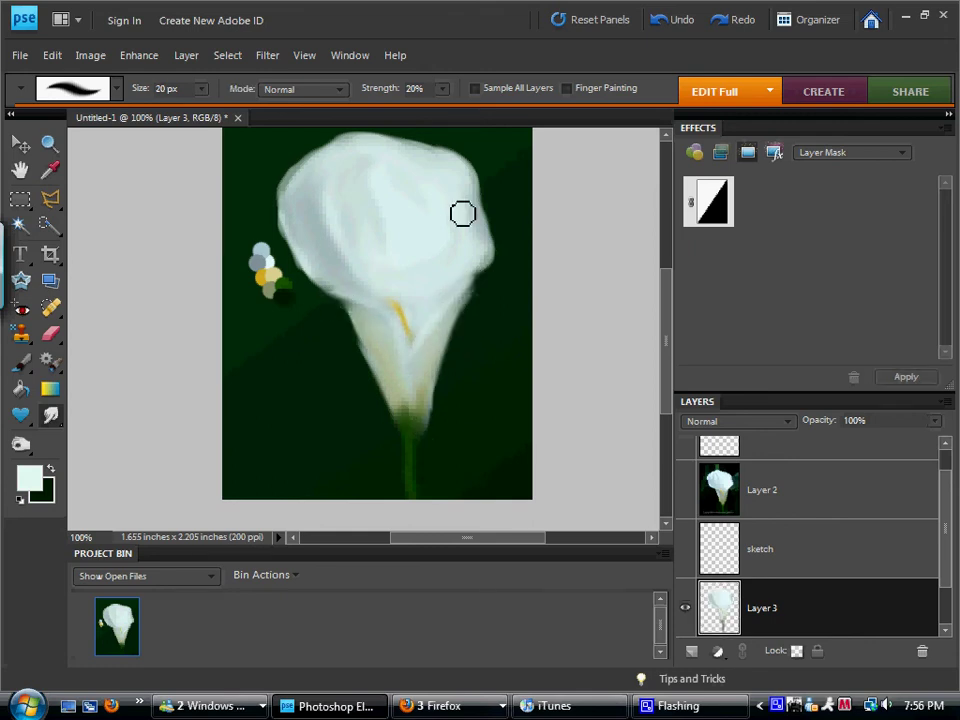
# Raise smudge strength to 44% and sample blue-grey from the colour dabs for painting
pyautogui.click(443, 88)
pyautogui.moveTo(463, 111); pyautogui.dragTo(468, 111)
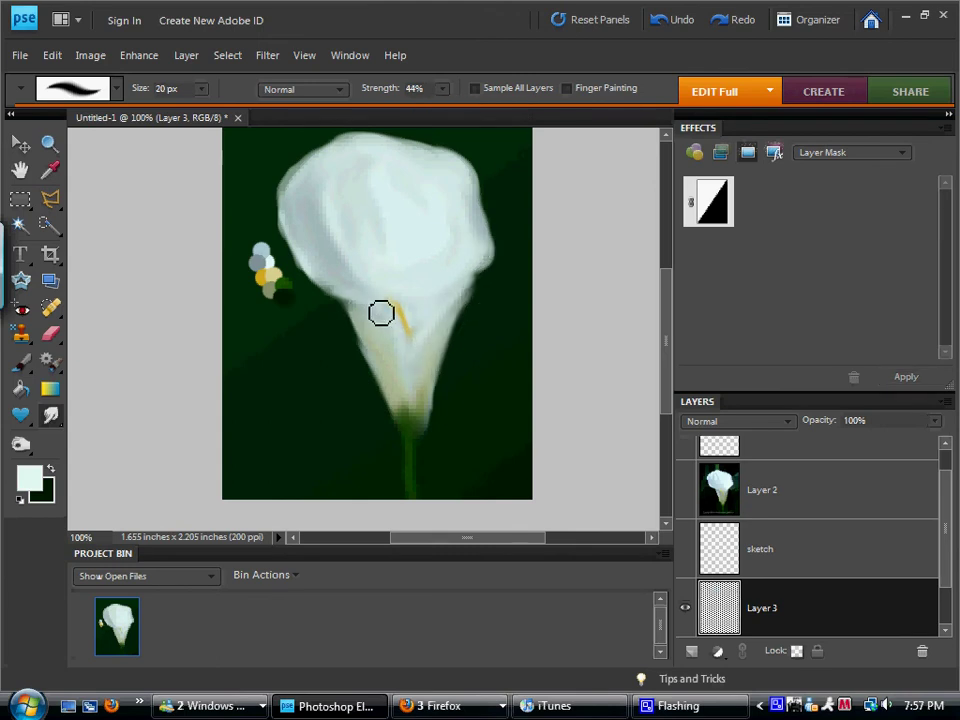
pyautogui.press('i')
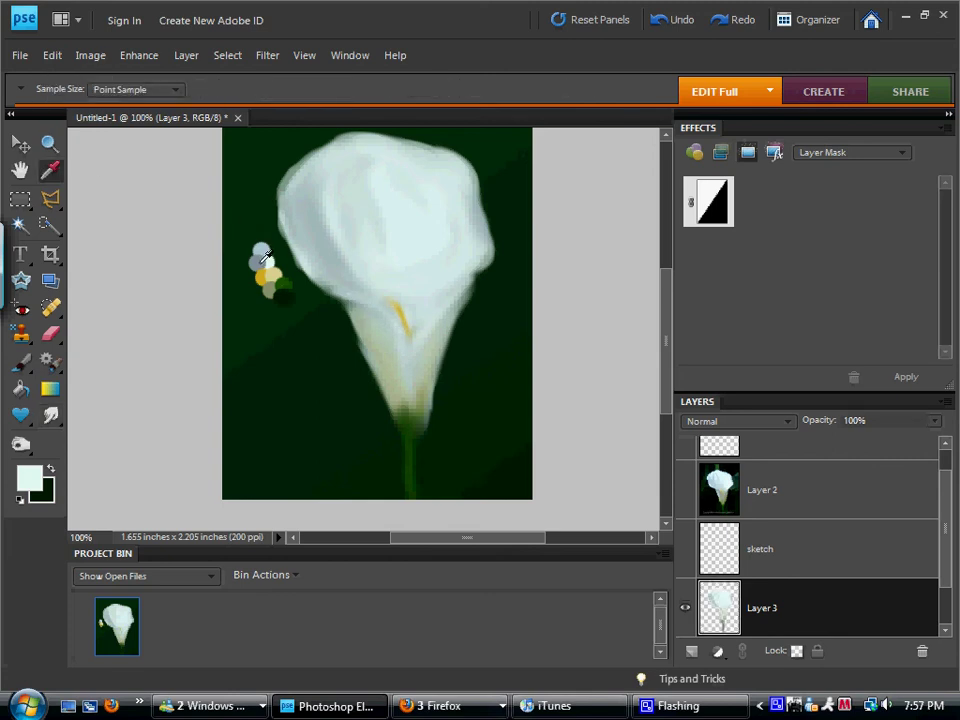
pyautogui.click(260, 262)
pyautogui.press('b')
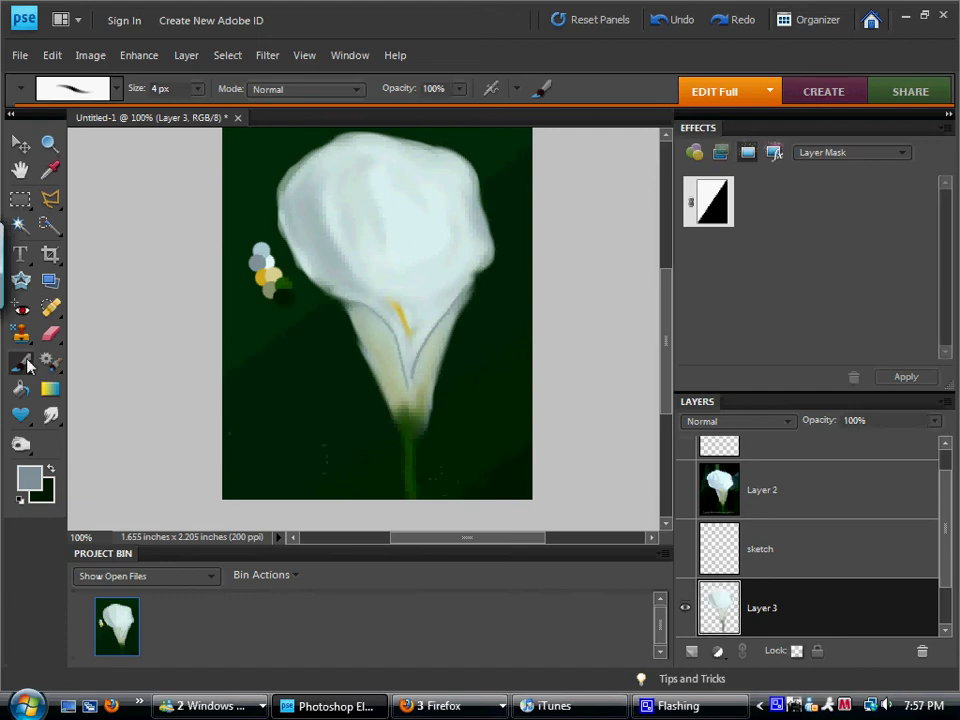
# Blend the grey fold lines into the cone's inner-left side, right edge, and left edge
pyautogui.click(52, 416)
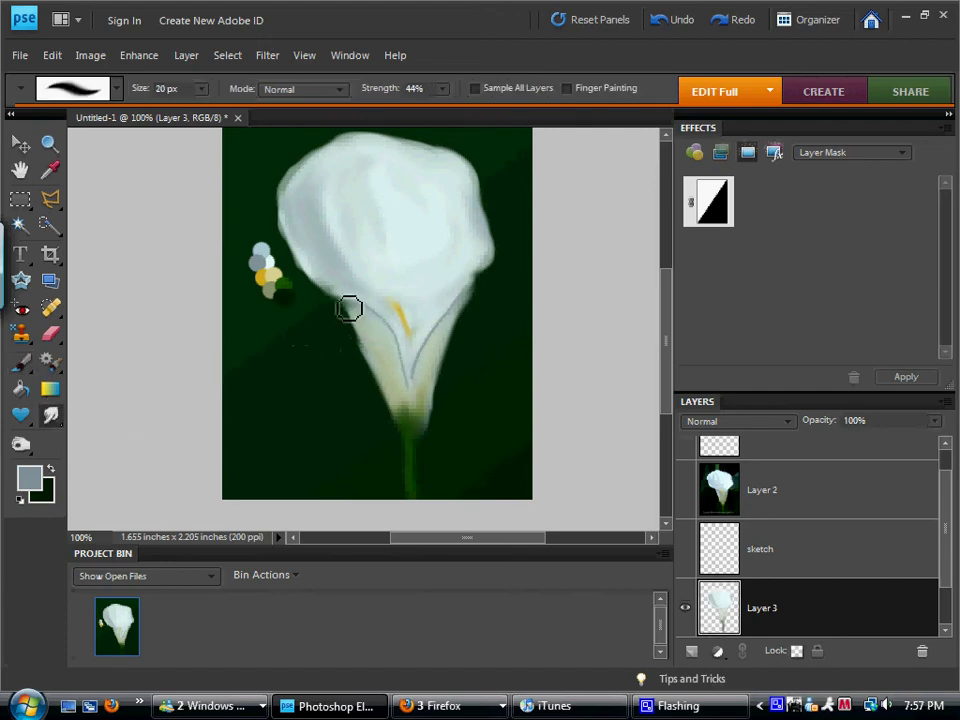
pyautogui.moveTo(379, 319)
pyautogui.mouseDown()
pyautogui.moveTo(411, 384)
pyautogui.moveTo(435, 313)
pyautogui.moveTo(414, 399)
pyautogui.moveTo(399, 343)
pyautogui.moveTo(420, 403)
pyautogui.moveTo(425, 370)
pyautogui.moveTo(416, 375)
pyautogui.moveTo(441, 332)
pyautogui.mouseUp()
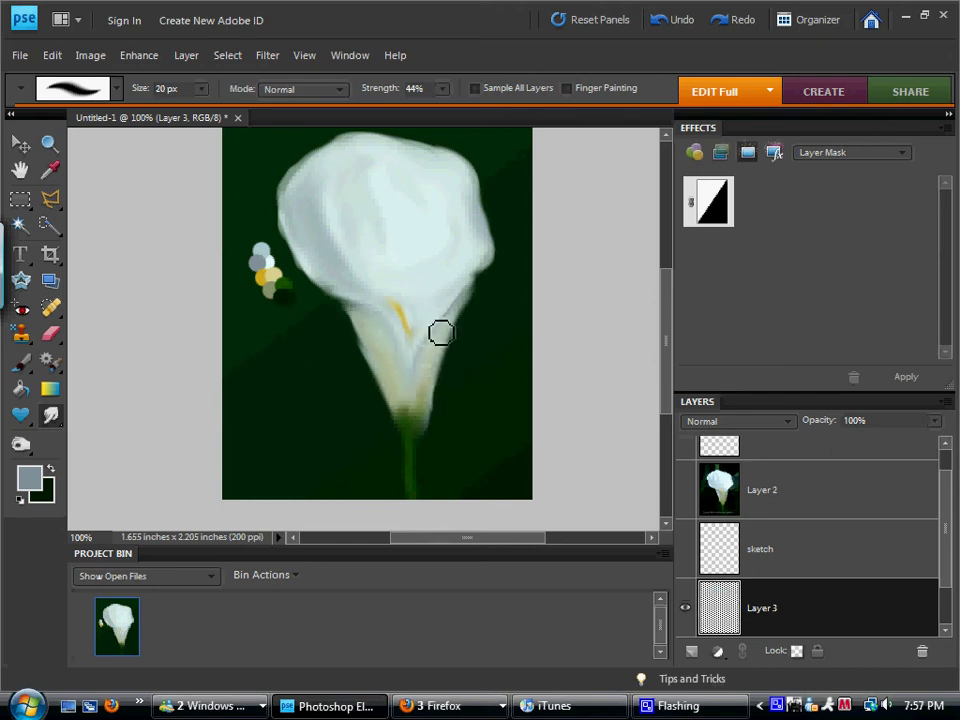
pyautogui.moveTo(476, 296)
pyautogui.mouseDown()
pyautogui.moveTo(418, 386)
pyautogui.moveTo(456, 311)
pyautogui.moveTo(474, 300)
pyautogui.moveTo(417, 375)
pyautogui.moveTo(437, 336)
pyautogui.moveTo(426, 354)
pyautogui.moveTo(463, 311)
pyautogui.moveTo(426, 373)
pyautogui.moveTo(463, 306)
pyautogui.moveTo(416, 377)
pyautogui.moveTo(435, 444)
pyautogui.moveTo(423, 361)
pyautogui.moveTo(420, 369)
pyautogui.moveTo(420, 377)
pyautogui.moveTo(488, 259)
pyautogui.moveTo(484, 281)
pyautogui.moveTo(399, 364)
pyautogui.moveTo(375, 317)
pyautogui.moveTo(388, 330)
pyautogui.moveTo(351, 309)
pyautogui.mouseUp()
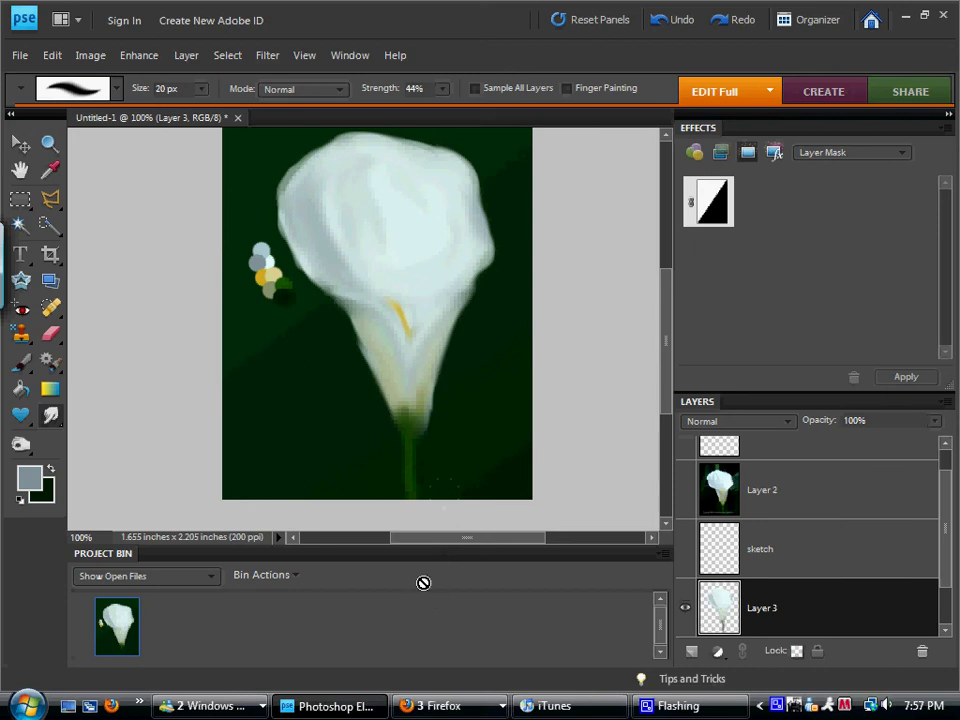
pyautogui.moveTo(384, 373)
pyautogui.mouseDown()
pyautogui.moveTo(369, 343)
pyautogui.moveTo(381, 369)
pyautogui.mouseUp()
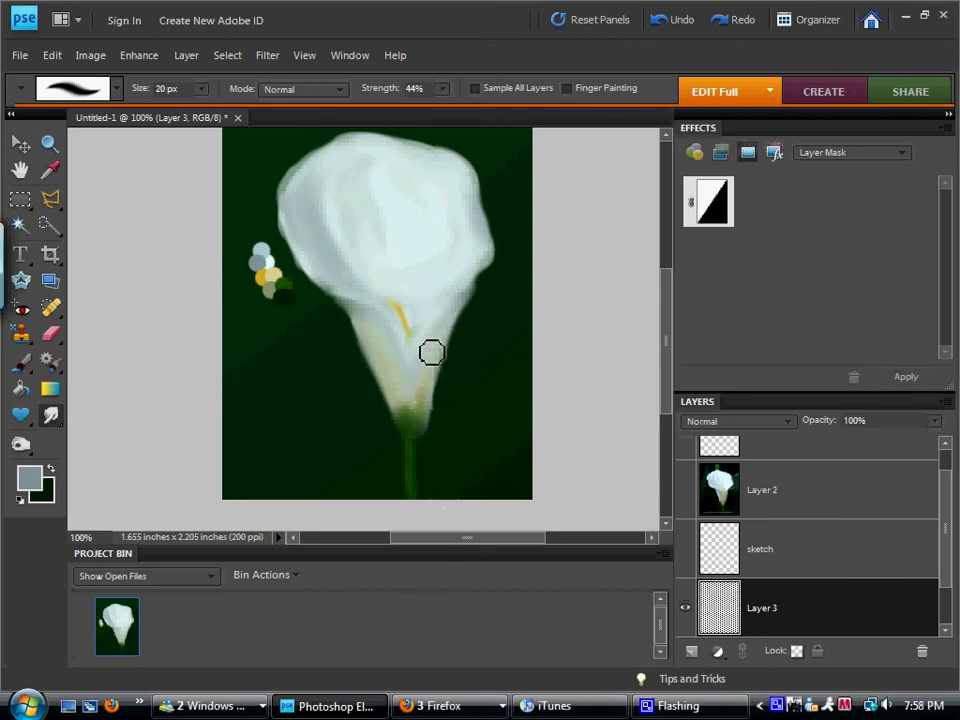
# Paint a pale yellow highlight inside the cone's left side with a 12 px brush
pyautogui.click(49, 170)
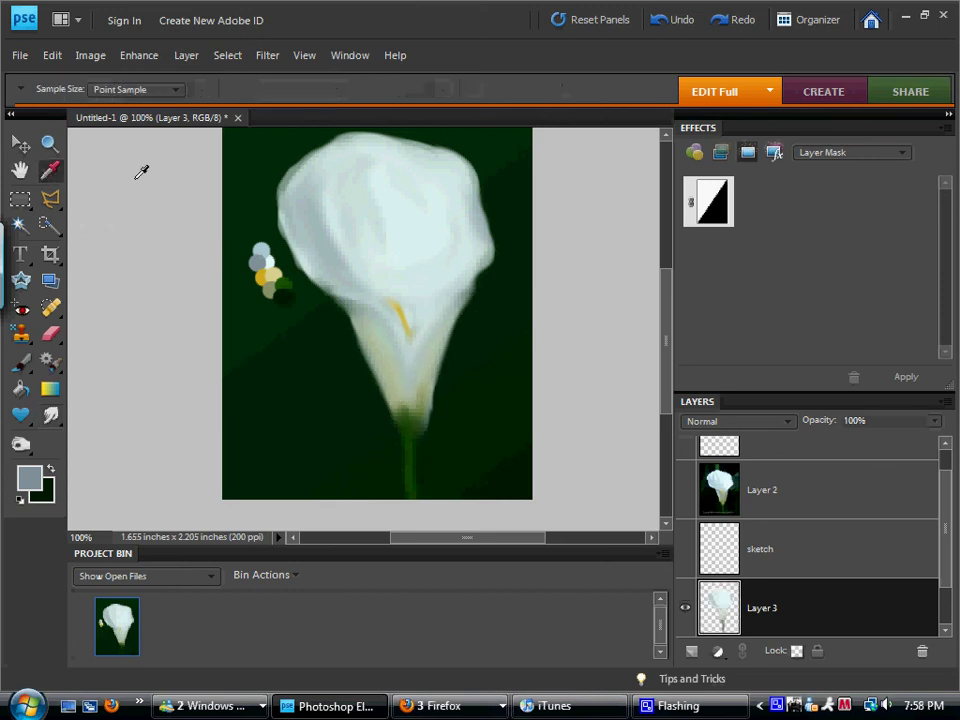
pyautogui.click(276, 271)
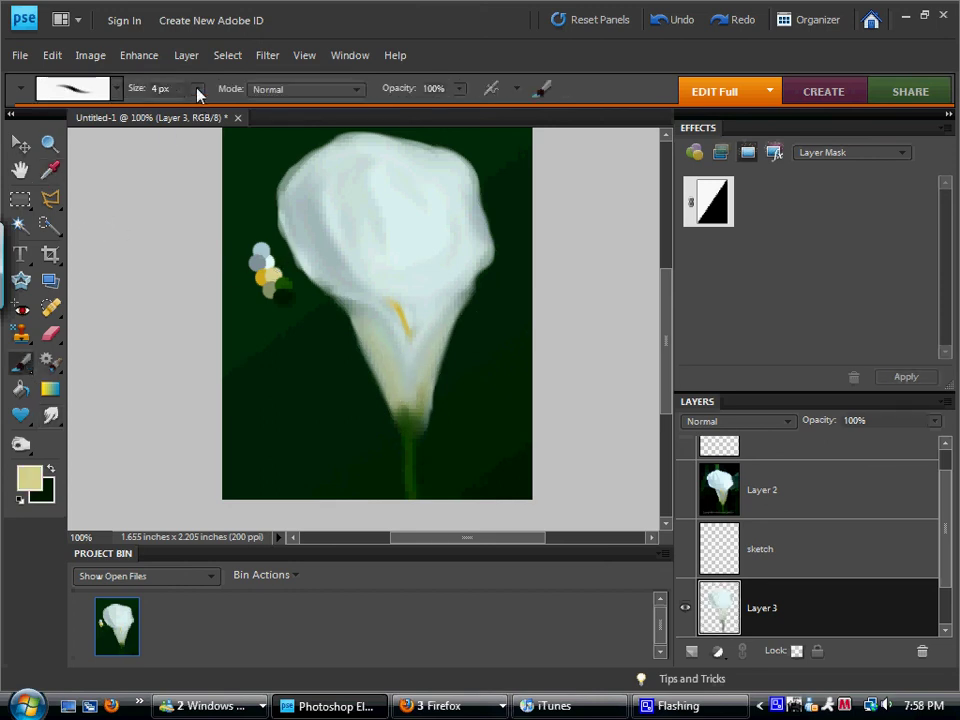
pyautogui.click(198, 89)
pyautogui.moveTo(203, 107); pyautogui.dragTo(207, 107)
pyautogui.click(388, 341)
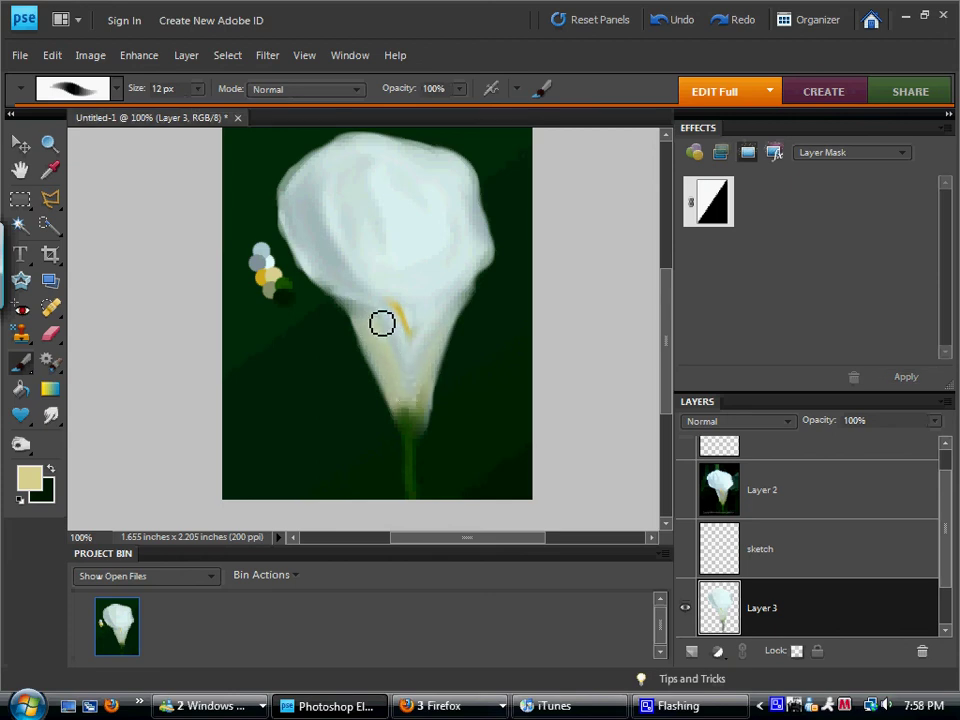
pyautogui.moveTo(405, 400); pyautogui.dragTo(384, 351)
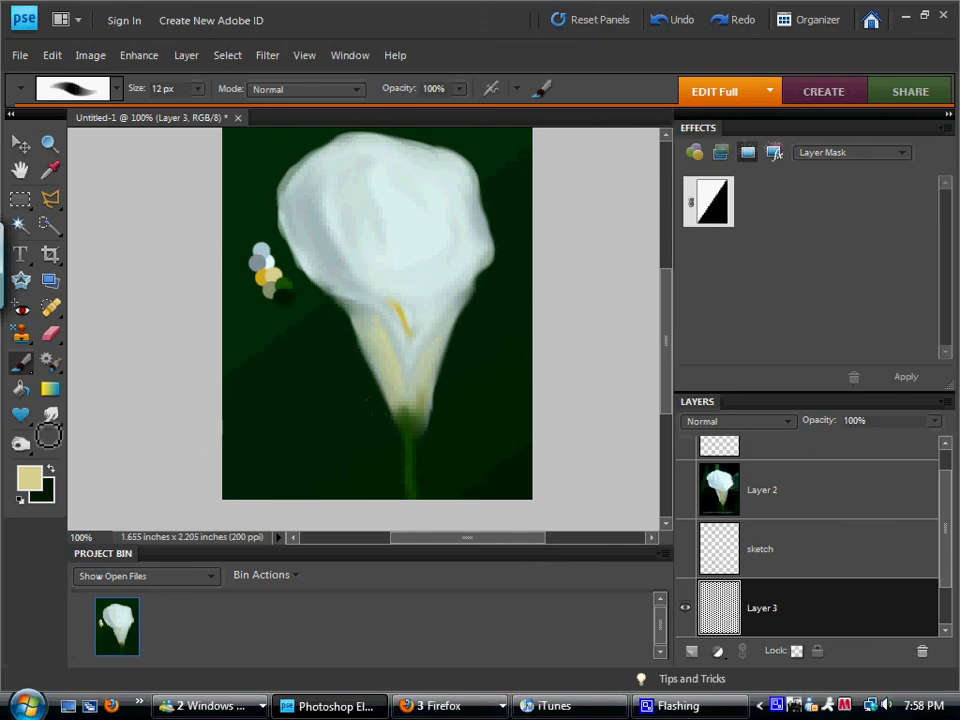
# Resize the smudge to 43 px, paint light blue strokes in the throat, and smudge them upward
pyautogui.click(58, 414)
pyautogui.click(201, 88)
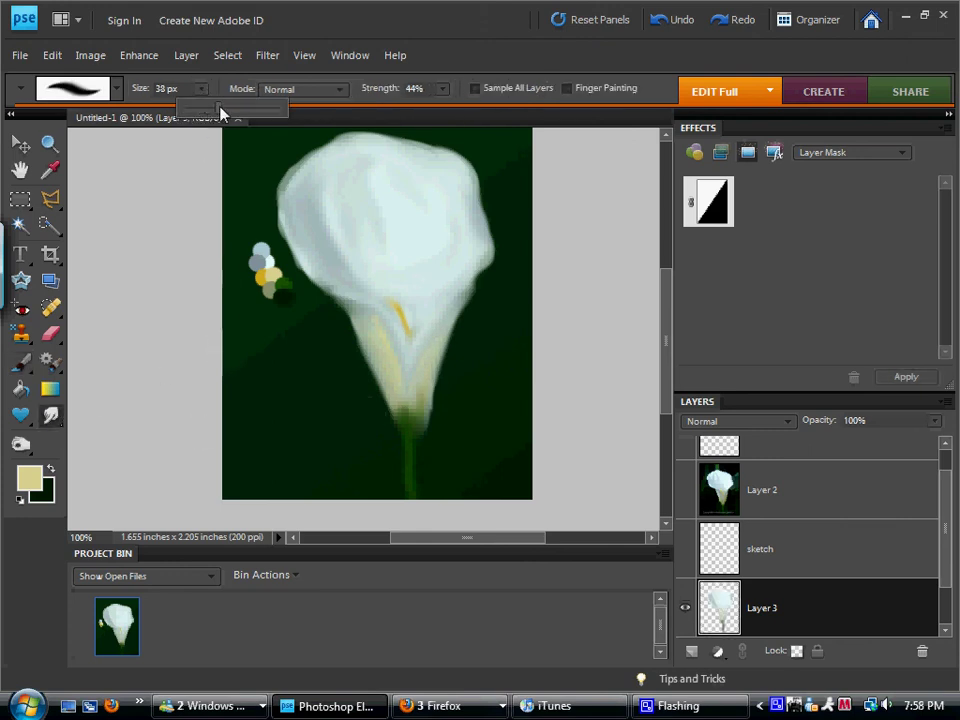
pyautogui.click(371, 338)
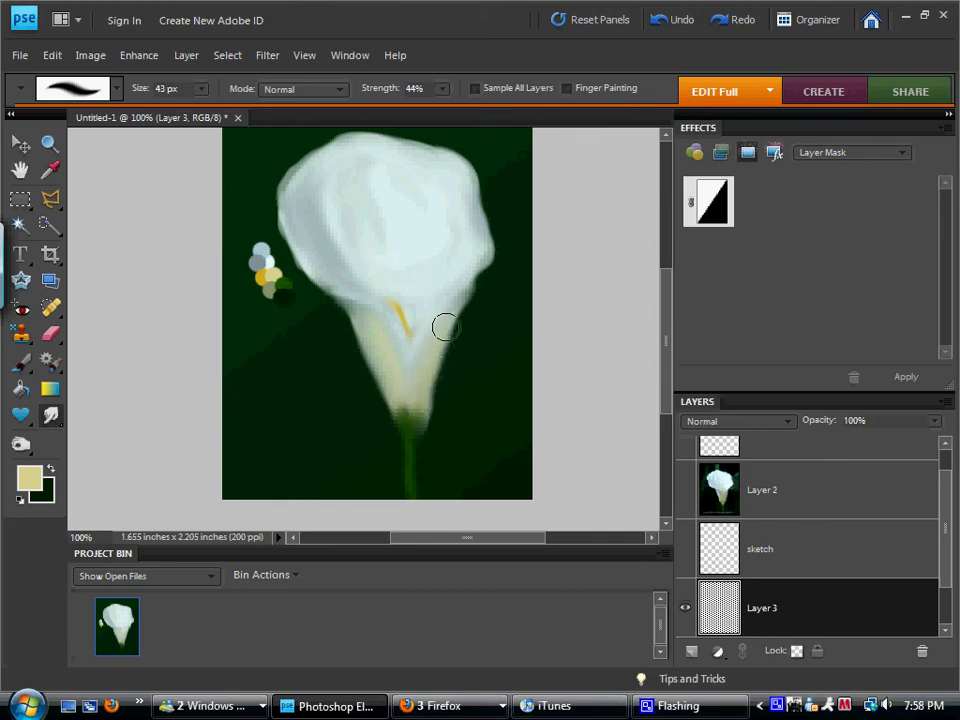
pyautogui.click(50, 170)
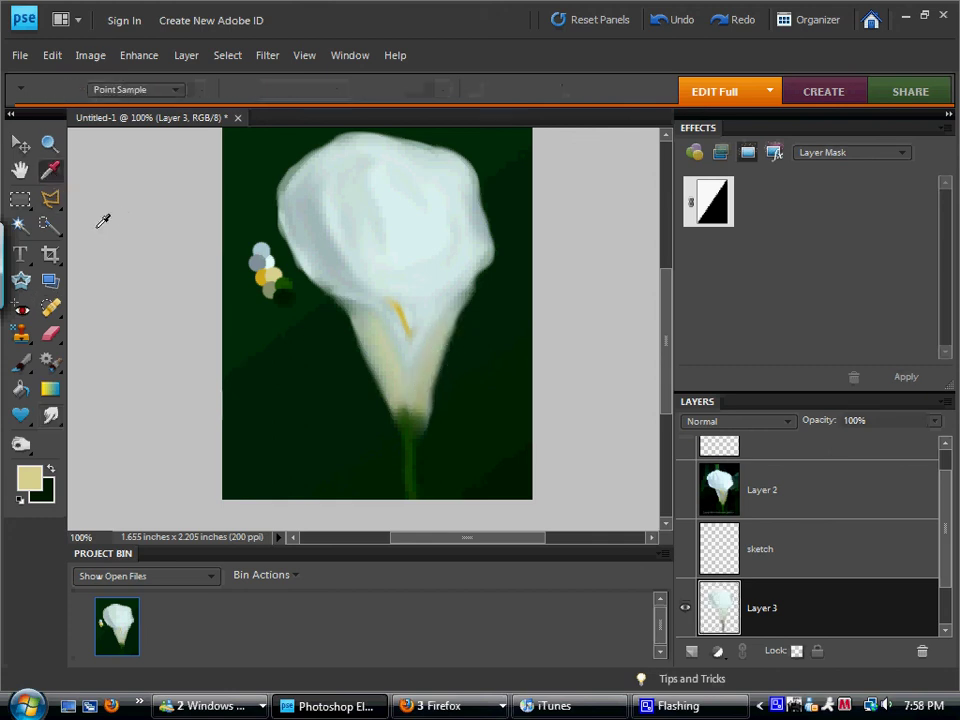
pyautogui.click(270, 261)
pyautogui.click(20, 361)
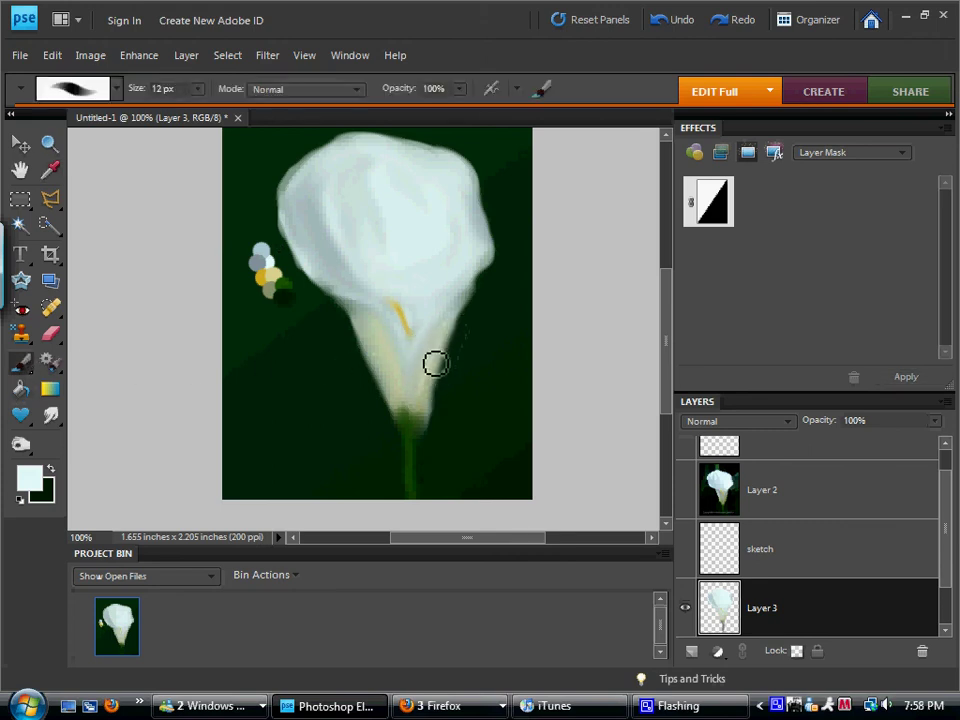
pyautogui.moveTo(390, 364); pyautogui.dragTo(400, 390)
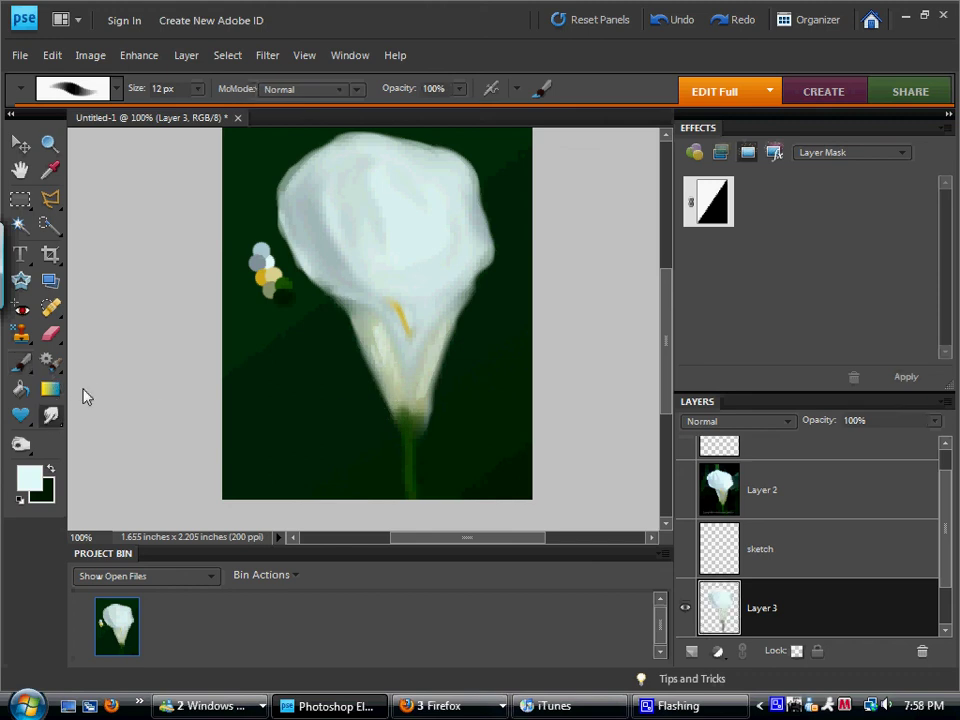
pyautogui.click(50, 414)
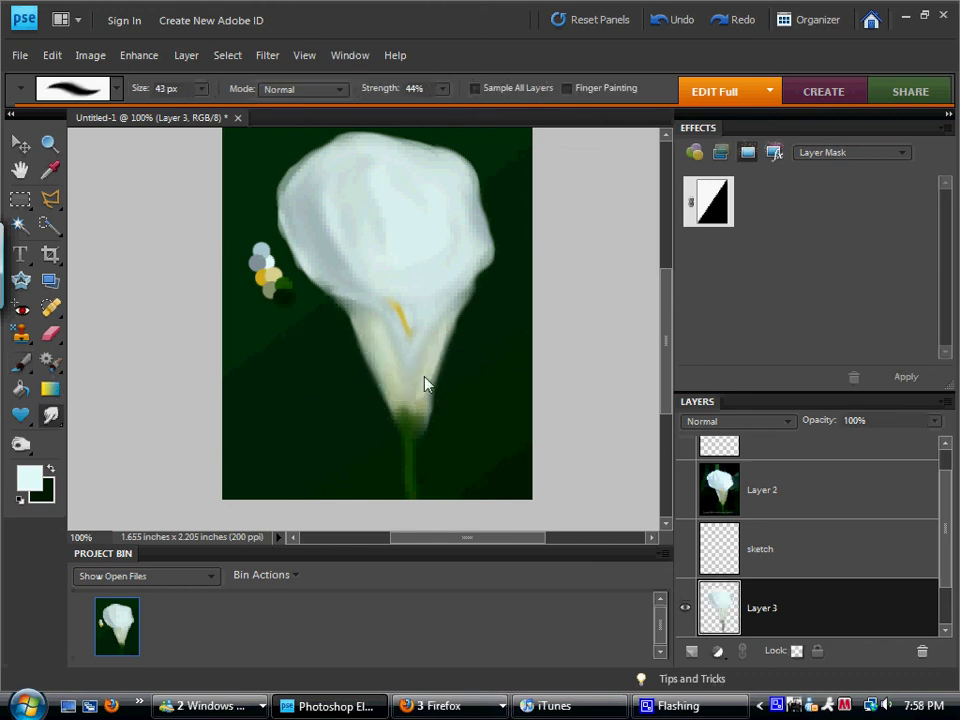
pyautogui.moveTo(422, 386); pyautogui.dragTo(424, 352)
# Trim the top petal's rim with a 24 px Eraser
pyautogui.press('e')
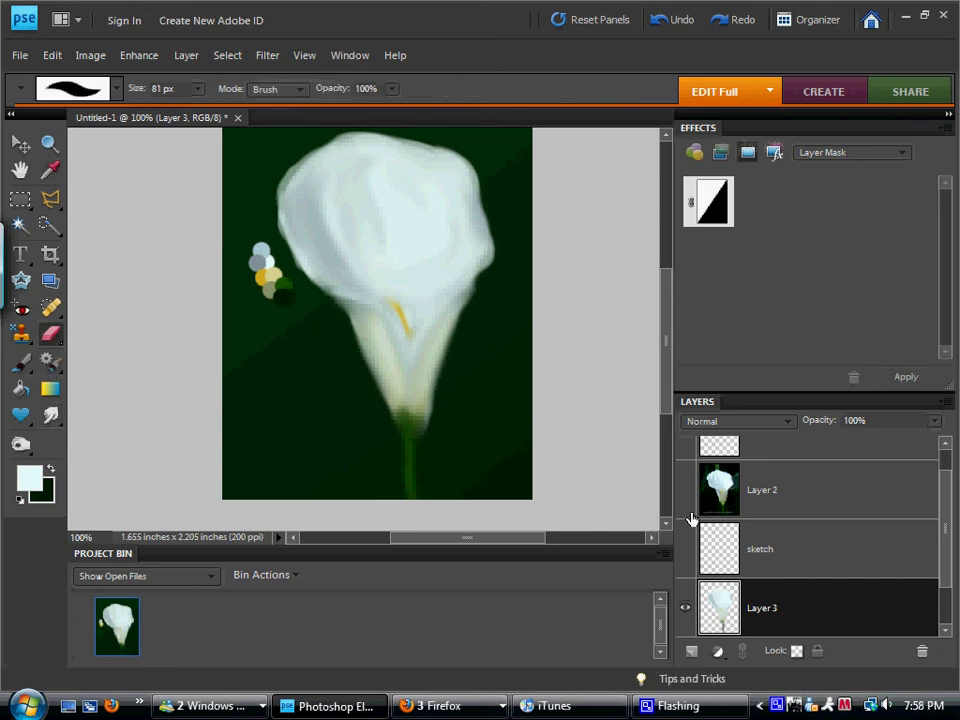
pyautogui.click(198, 88)
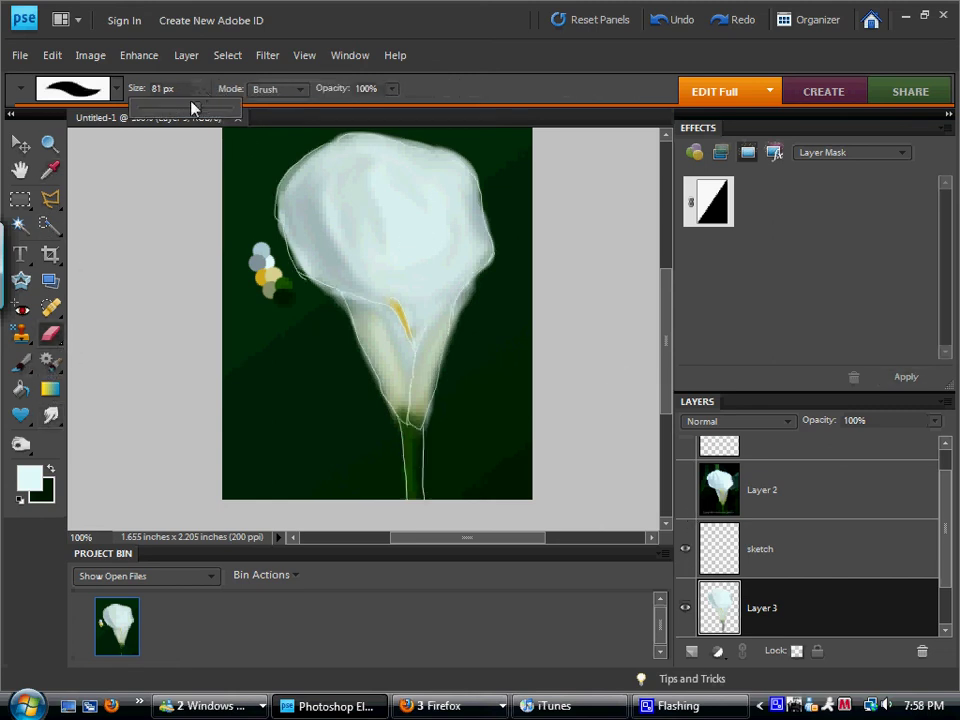
pyautogui.moveTo(163, 117); pyautogui.dragTo(172, 114)
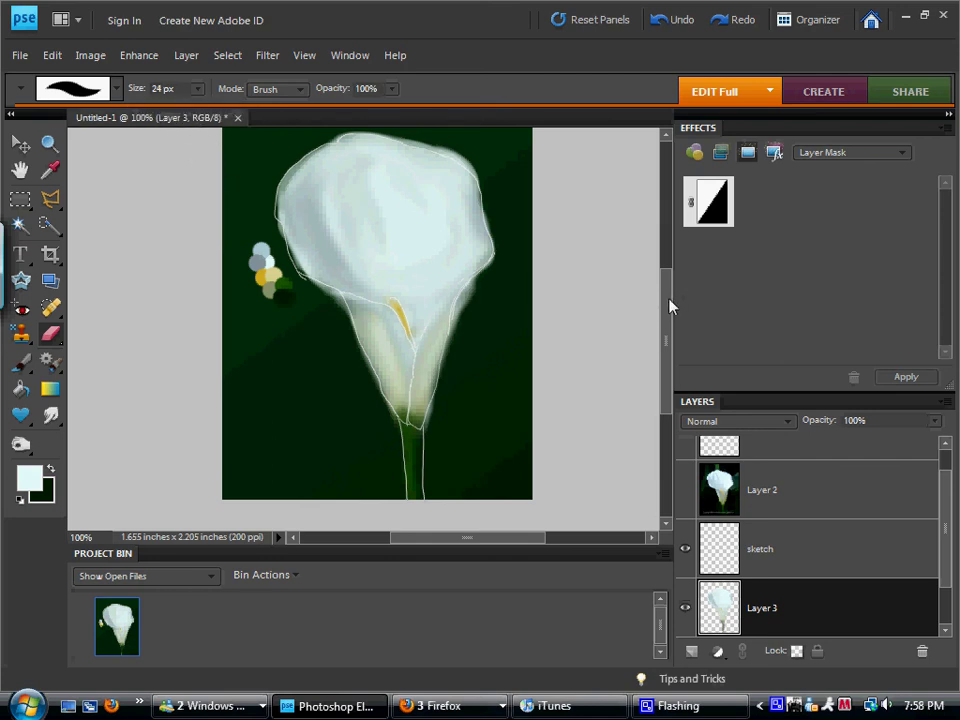
pyautogui.scroll(2, 655, 280)
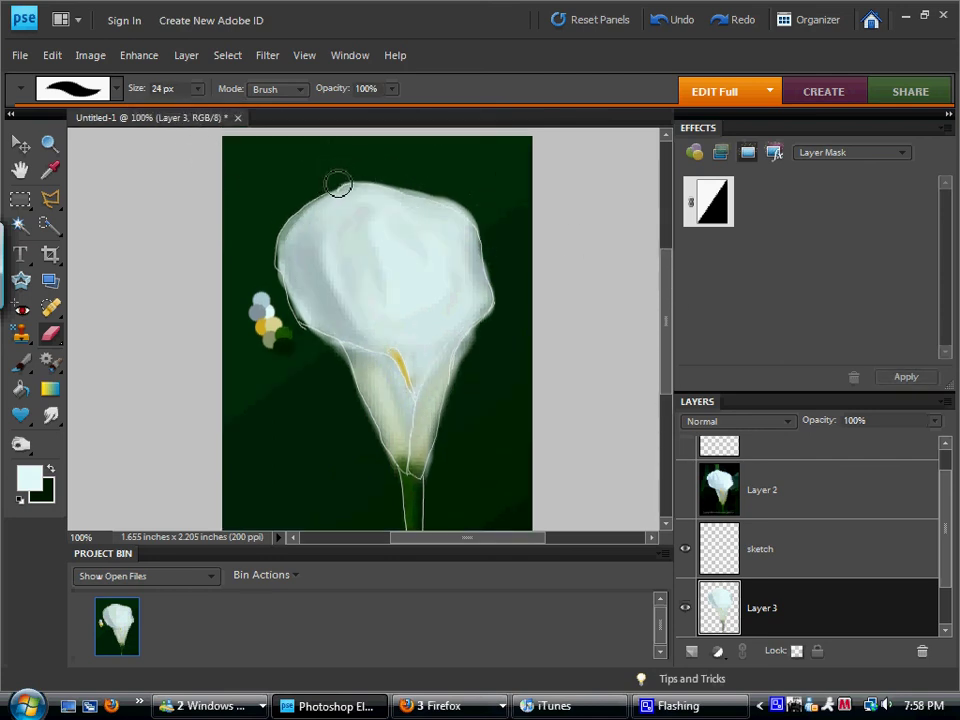
pyautogui.moveTo(365, 179)
pyautogui.mouseDown()
pyautogui.moveTo(445, 203)
pyautogui.moveTo(480, 227)
pyautogui.moveTo(495, 279)
pyautogui.moveTo(491, 321)
pyautogui.moveTo(465, 214)
pyautogui.moveTo(495, 238)
pyautogui.moveTo(497, 274)
pyautogui.moveTo(479, 320)
pyautogui.mouseUp()
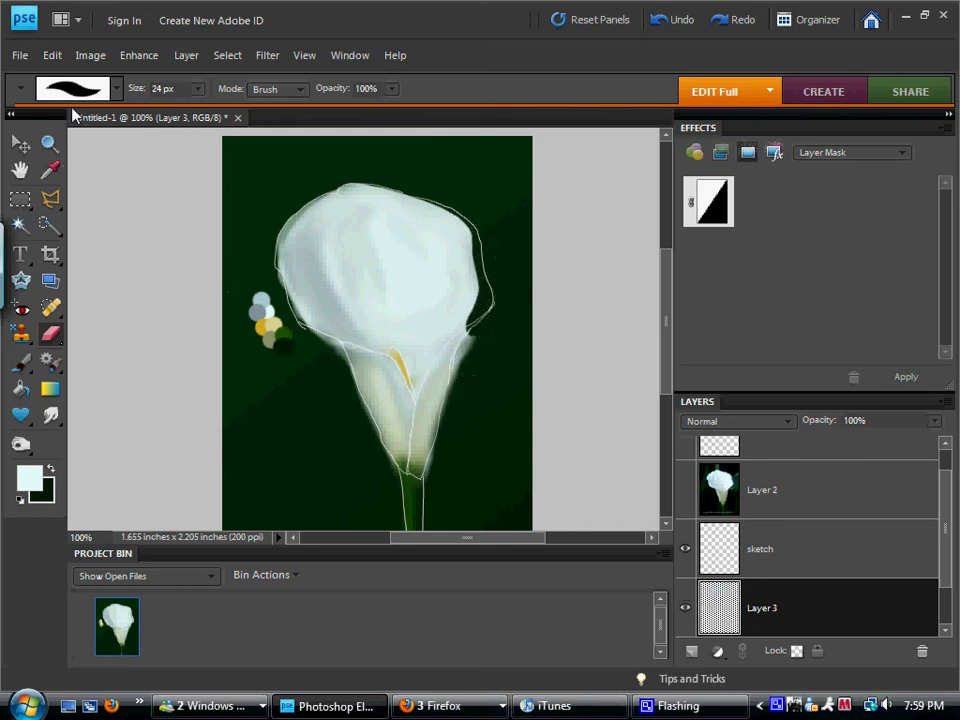
# Undo the eraser strokes, re-erase the upper-right petal edge, and hide the sketch layer
pyautogui.click(52, 55)
pyautogui.click(70, 75)
pyautogui.click(52, 55)
pyautogui.click(63, 75)
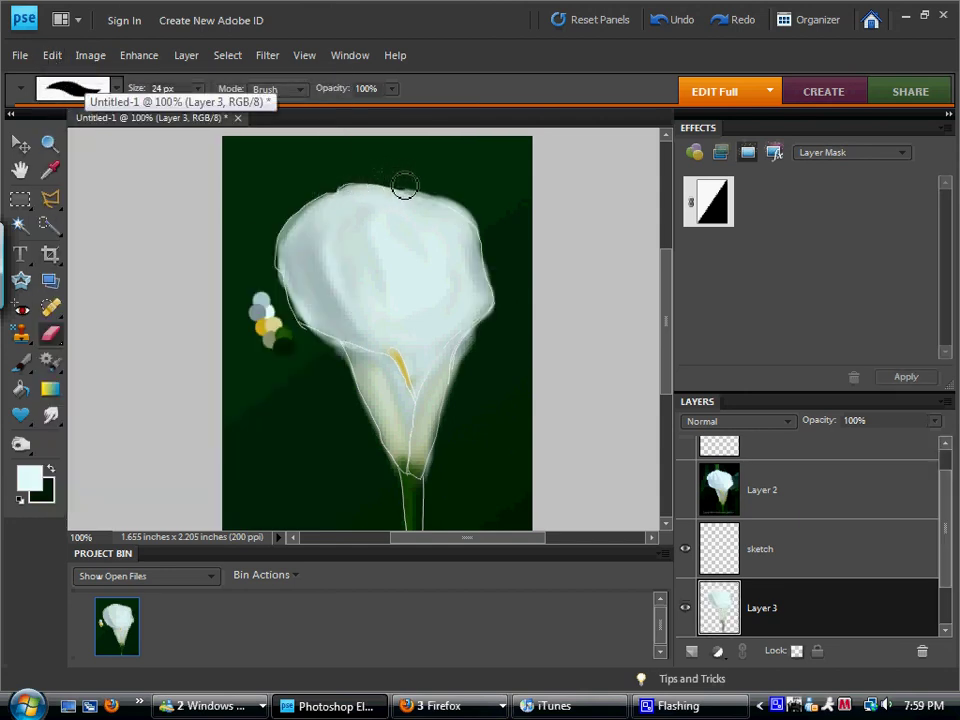
pyautogui.moveTo(404, 185)
pyautogui.mouseDown()
pyautogui.moveTo(489, 222)
pyautogui.moveTo(501, 294)
pyautogui.moveTo(463, 360)
pyautogui.moveTo(436, 478)
pyautogui.mouseUp()
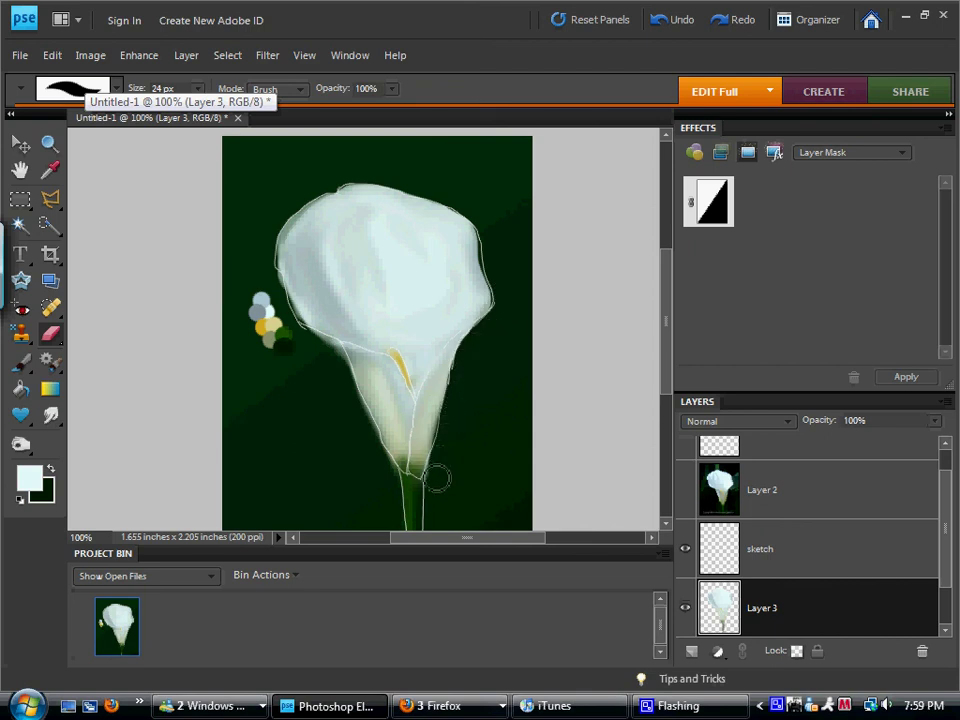
pyautogui.moveTo(671, 294); pyautogui.dragTo(667, 325)
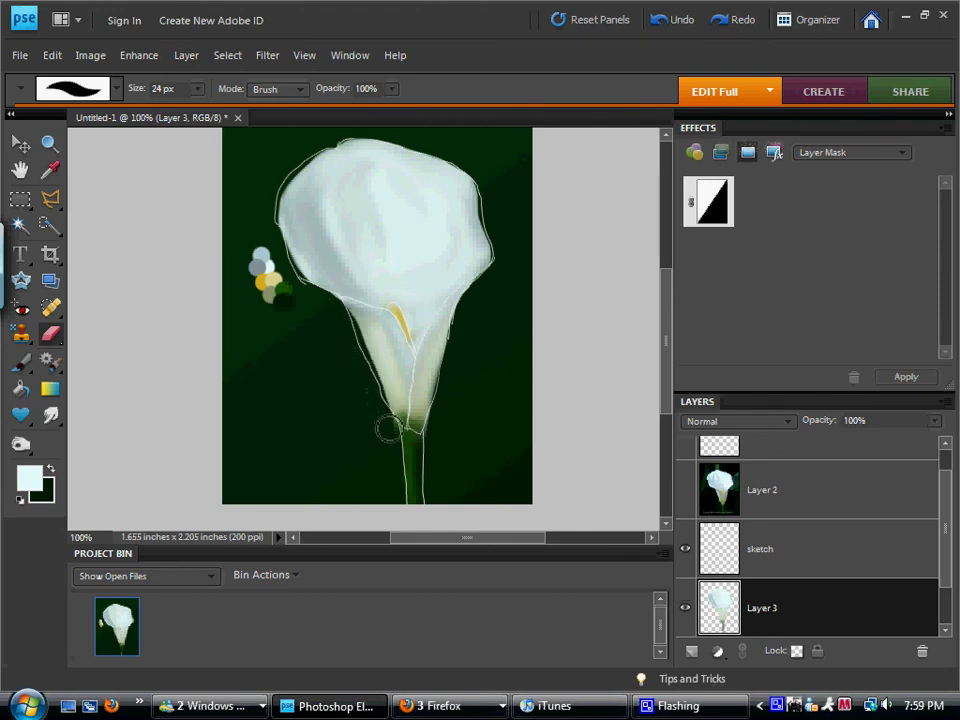
pyautogui.click(686, 550)
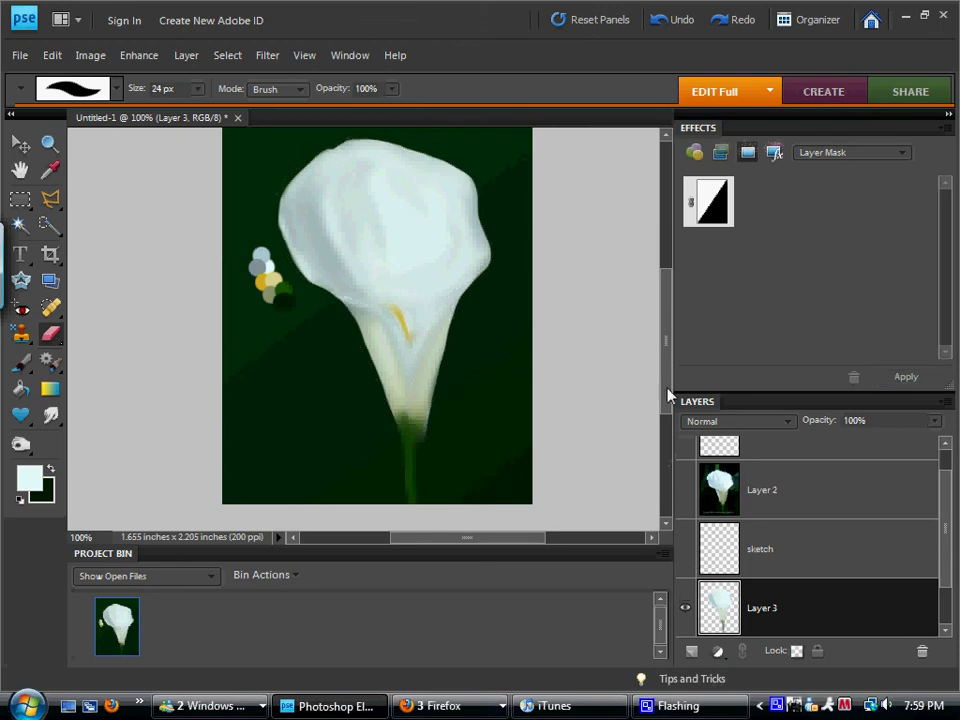
# Set the smudge to 27 px at 13% and blend the lily's right and lower-left edges into the background
pyautogui.moveTo(666, 341); pyautogui.dragTo(664, 331)
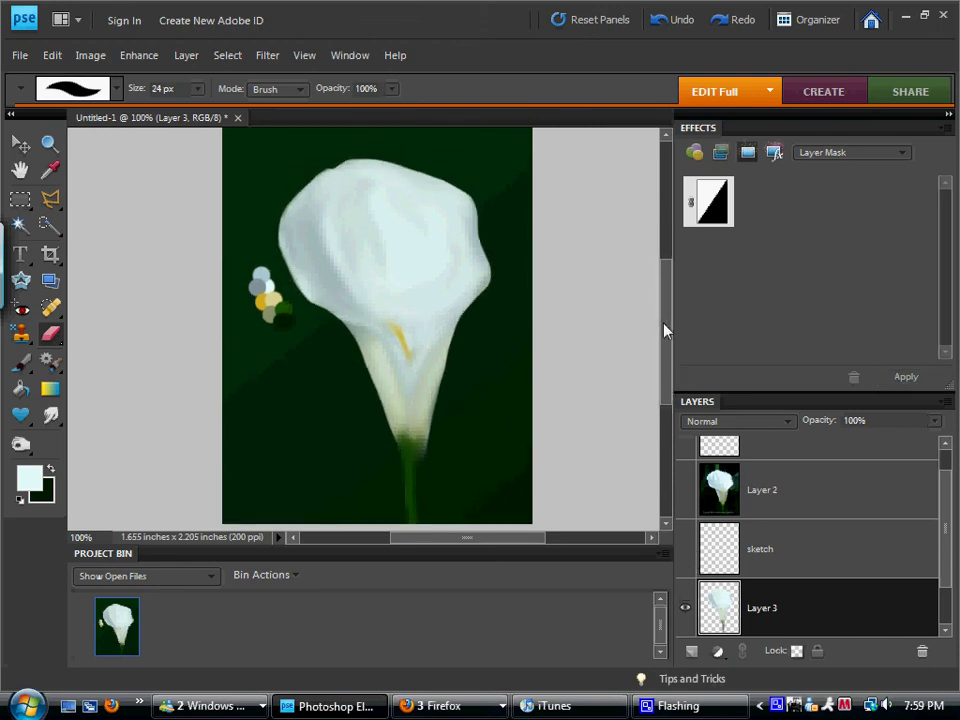
pyautogui.click(55, 416)
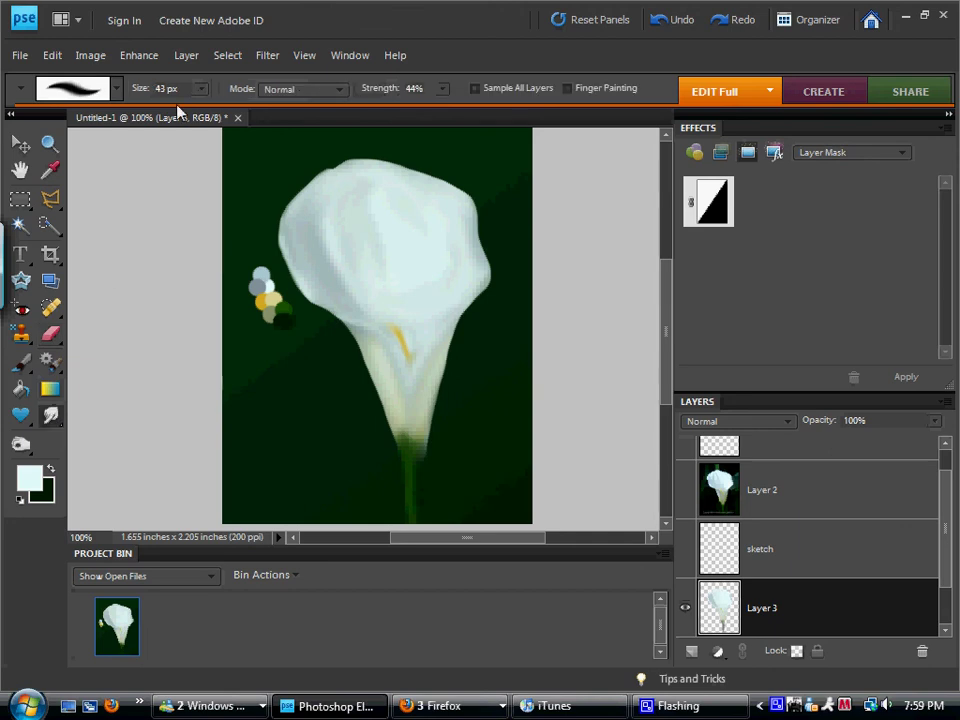
pyautogui.click(200, 89)
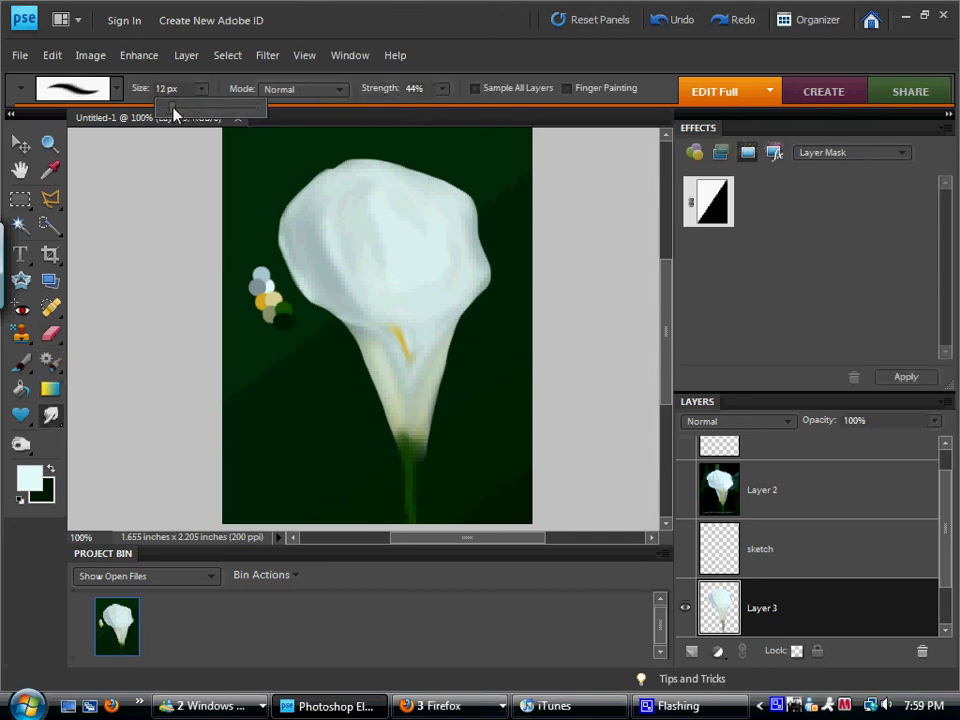
pyautogui.moveTo(174, 113); pyautogui.dragTo(190, 110)
pyautogui.click(443, 89)
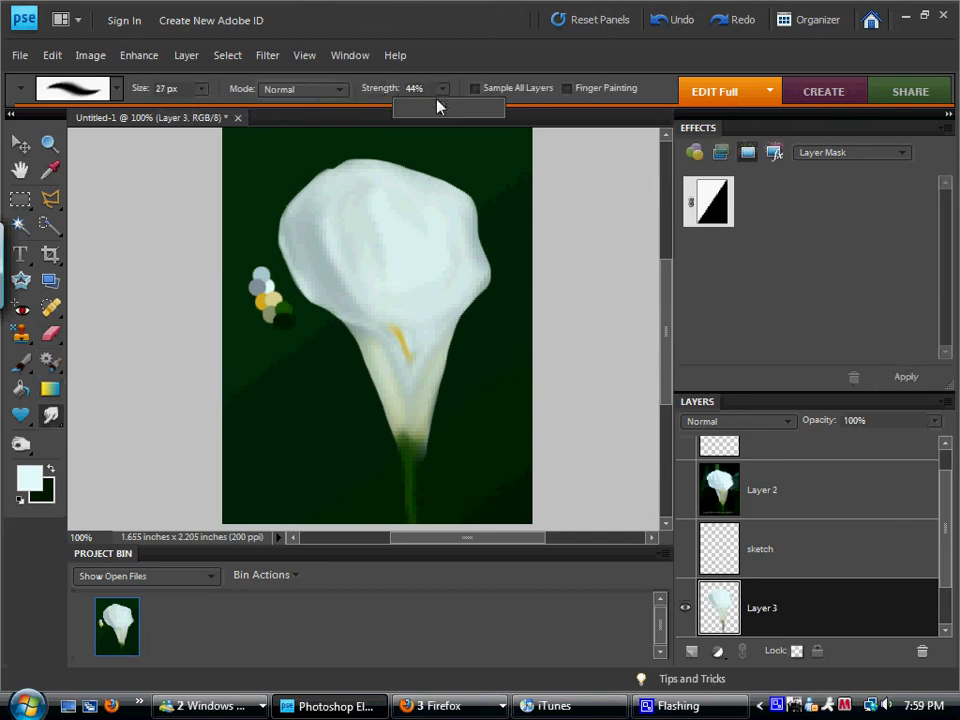
pyautogui.click(352, 162)
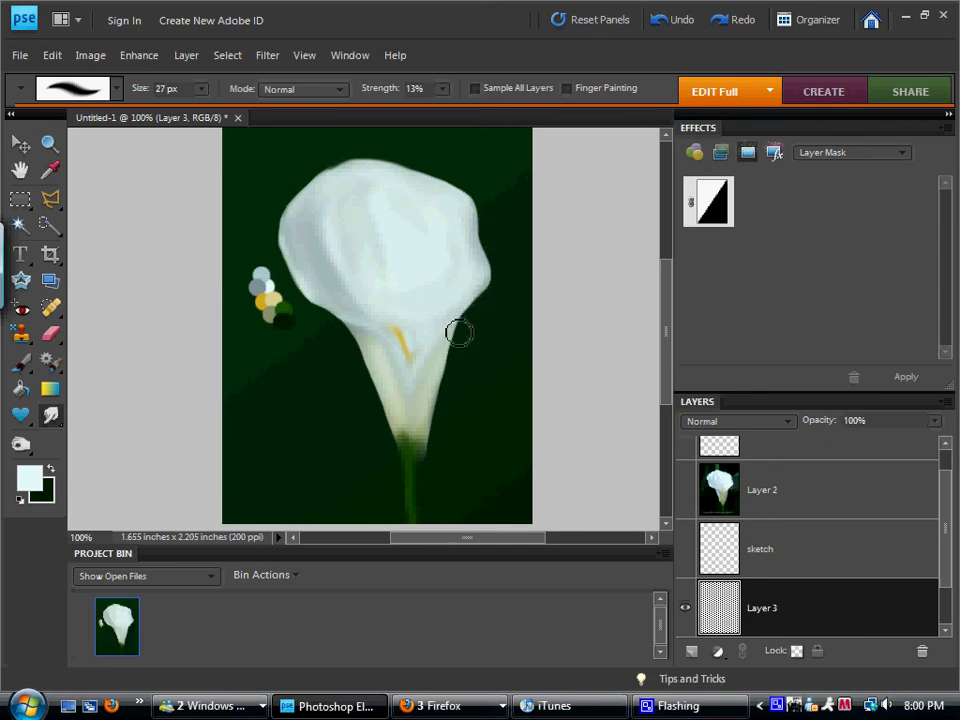
pyautogui.moveTo(437, 409); pyautogui.dragTo(439, 428)
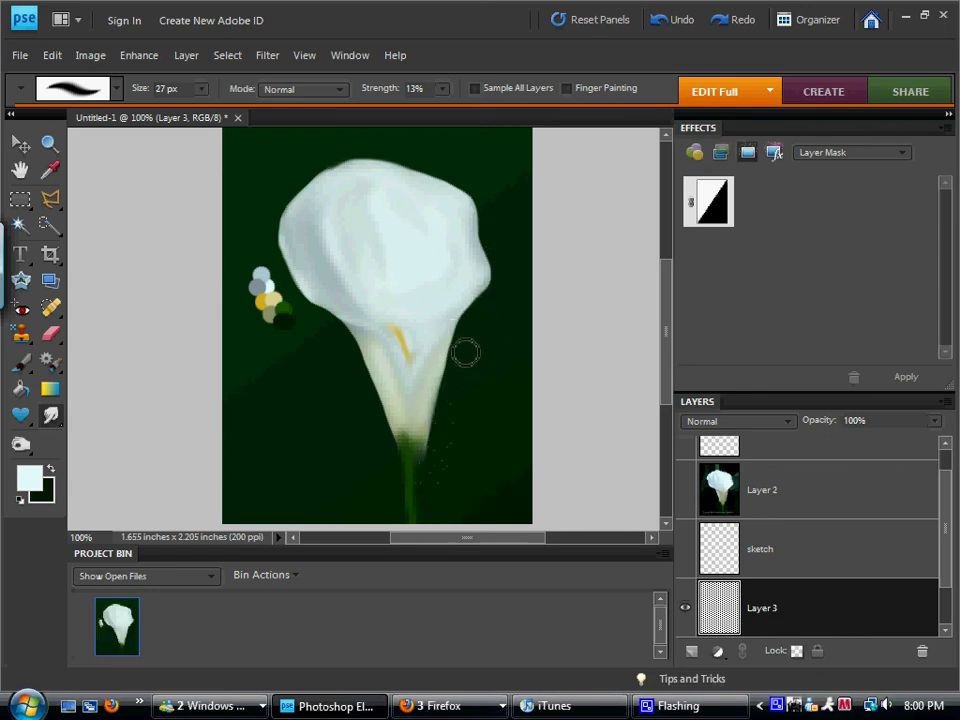
pyautogui.moveTo(450, 377); pyautogui.dragTo(476, 311)
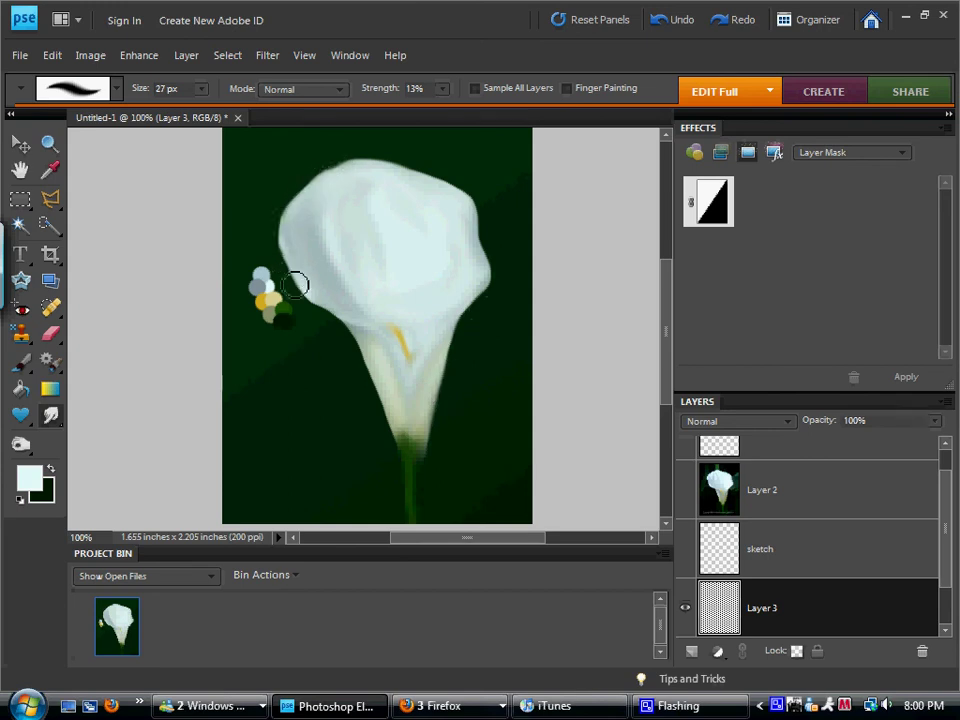
pyautogui.moveTo(296, 285)
pyautogui.mouseDown()
pyautogui.moveTo(373, 390)
pyautogui.moveTo(400, 454)
pyautogui.moveTo(407, 516)
pyautogui.moveTo(384, 441)
pyautogui.mouseUp()
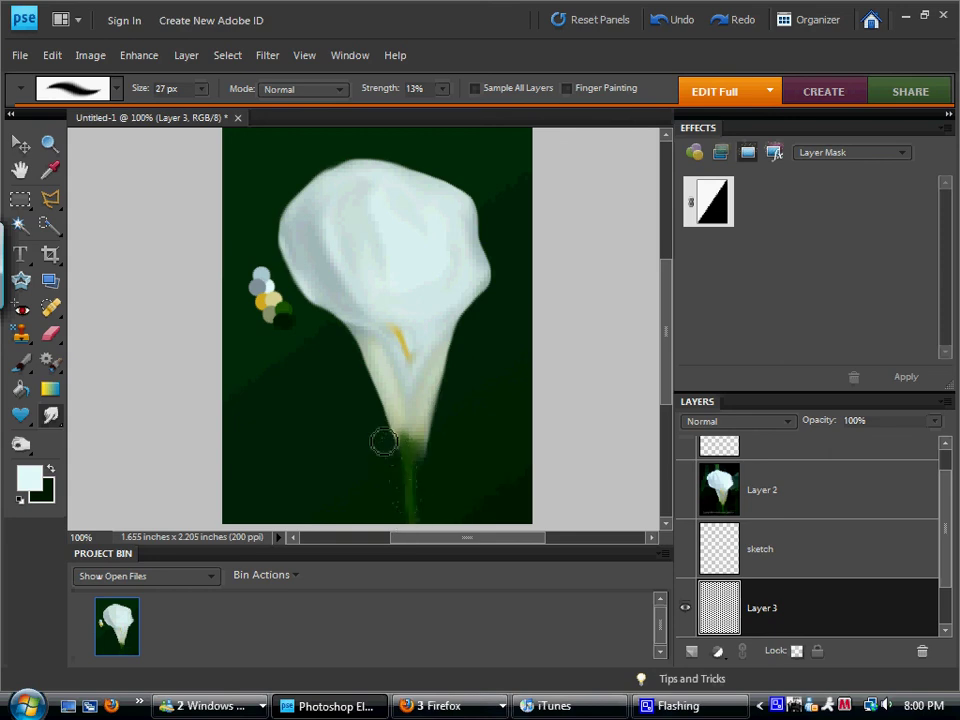
# Extend the stamen with gold and pale beige strokes sampled from the paint dabs
pyautogui.press('i')
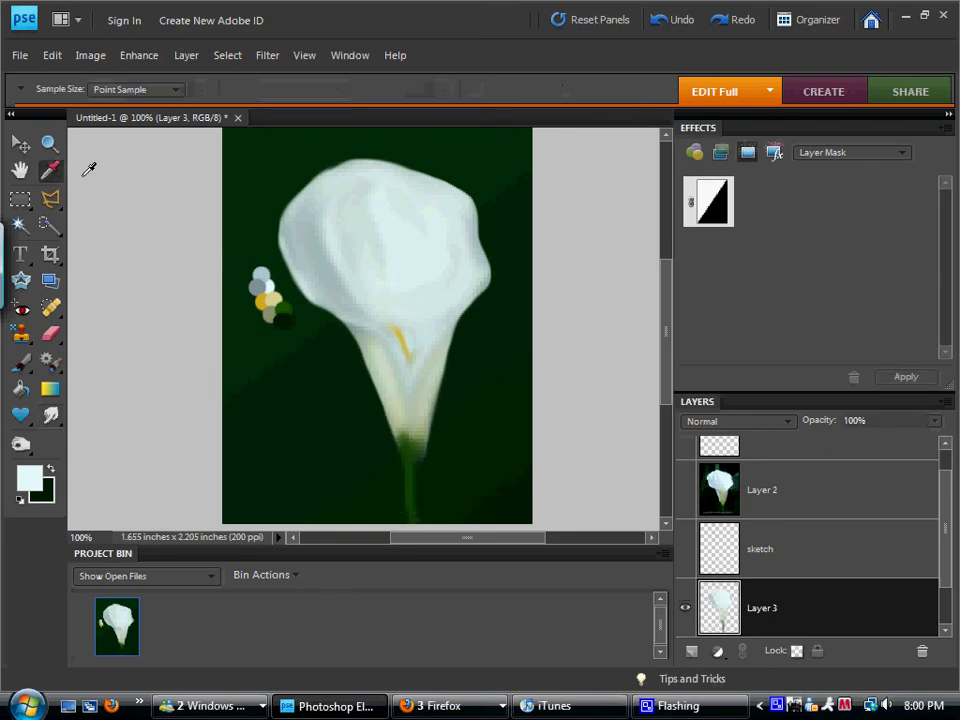
pyautogui.click(263, 296)
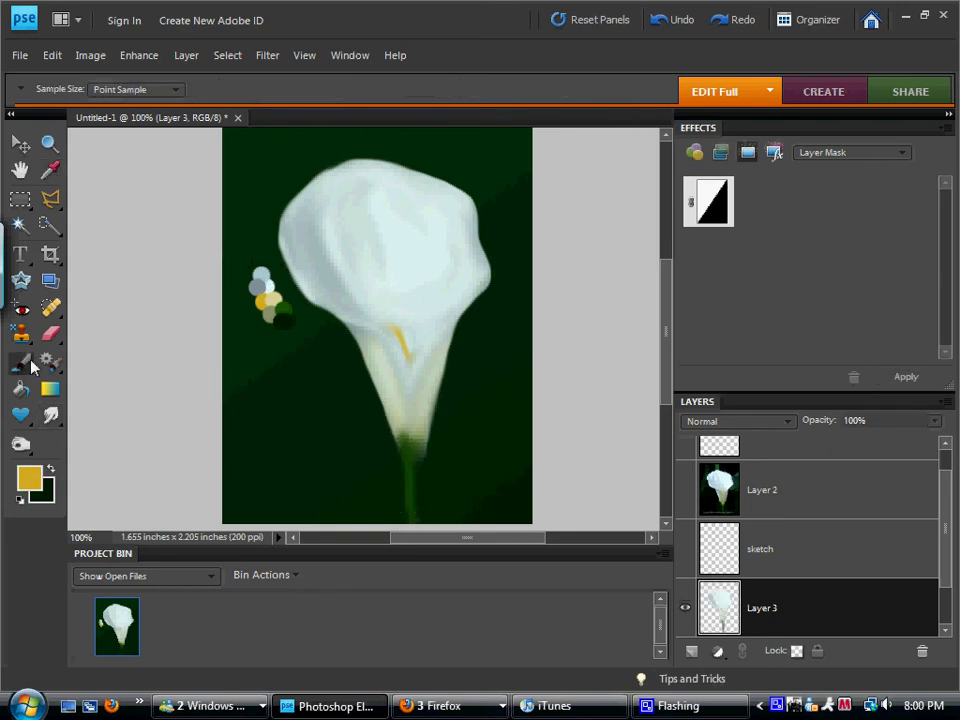
pyautogui.press('b')
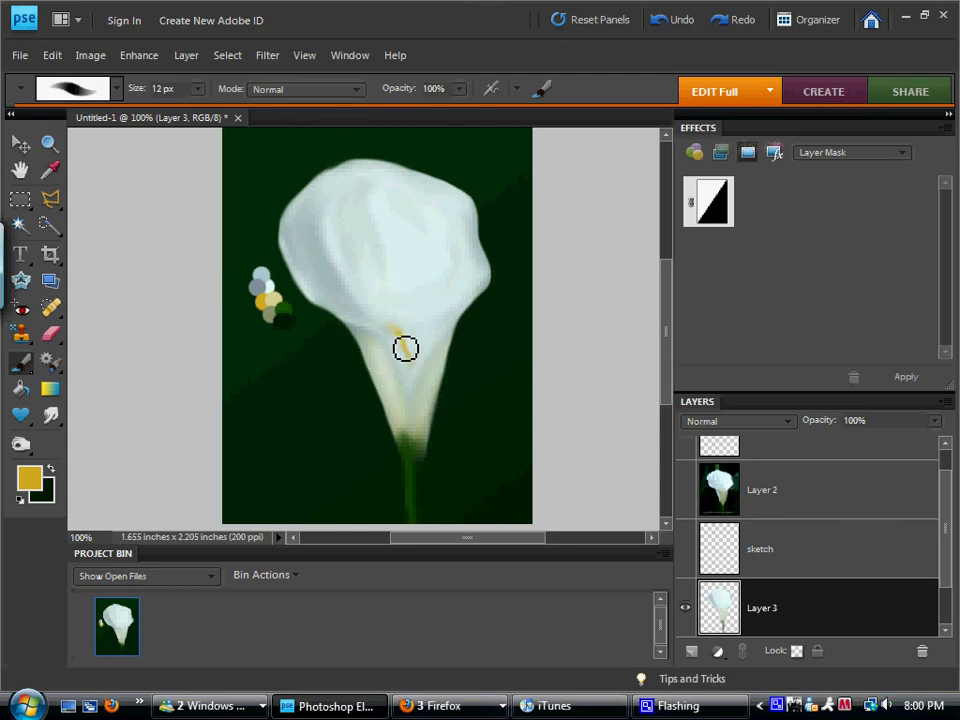
pyautogui.moveTo(396, 336); pyautogui.dragTo(403, 343)
pyautogui.click(50, 170)
pyautogui.click(273, 296)
pyautogui.press('b')
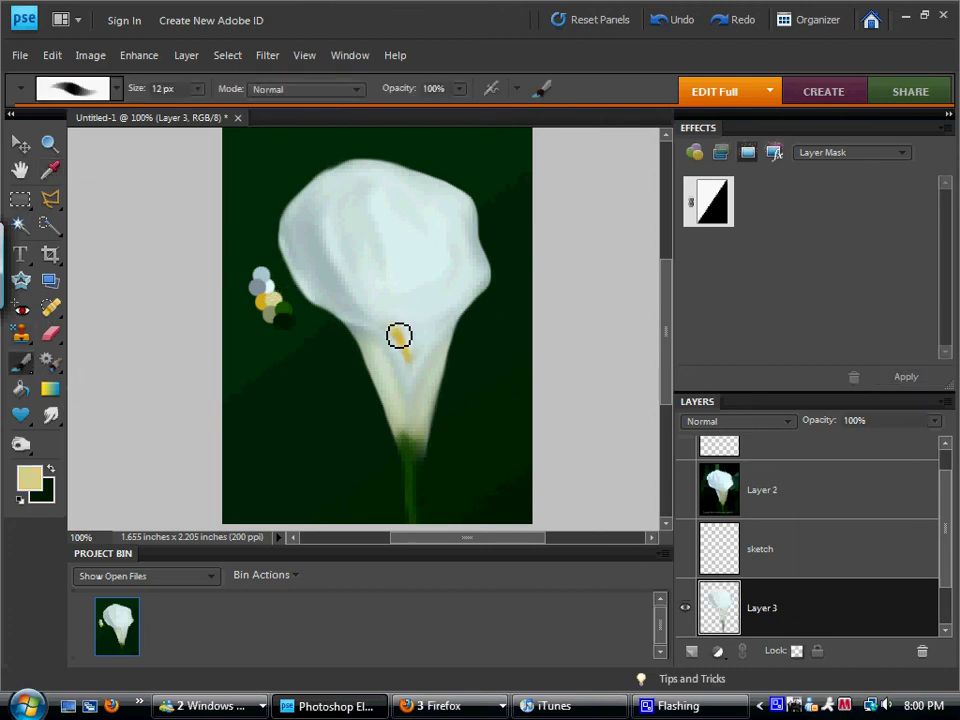
pyautogui.moveTo(394, 386); pyautogui.dragTo(398, 338)
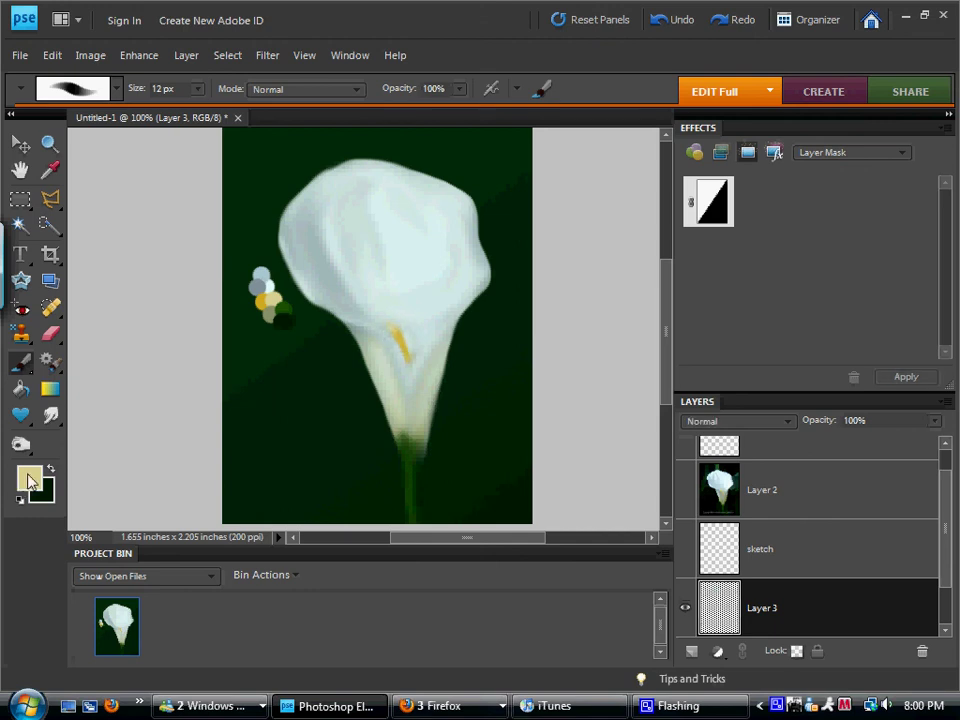
# Sample pale blue-white, then smudge the stamen into the lily's throat
pyautogui.click(29, 481)
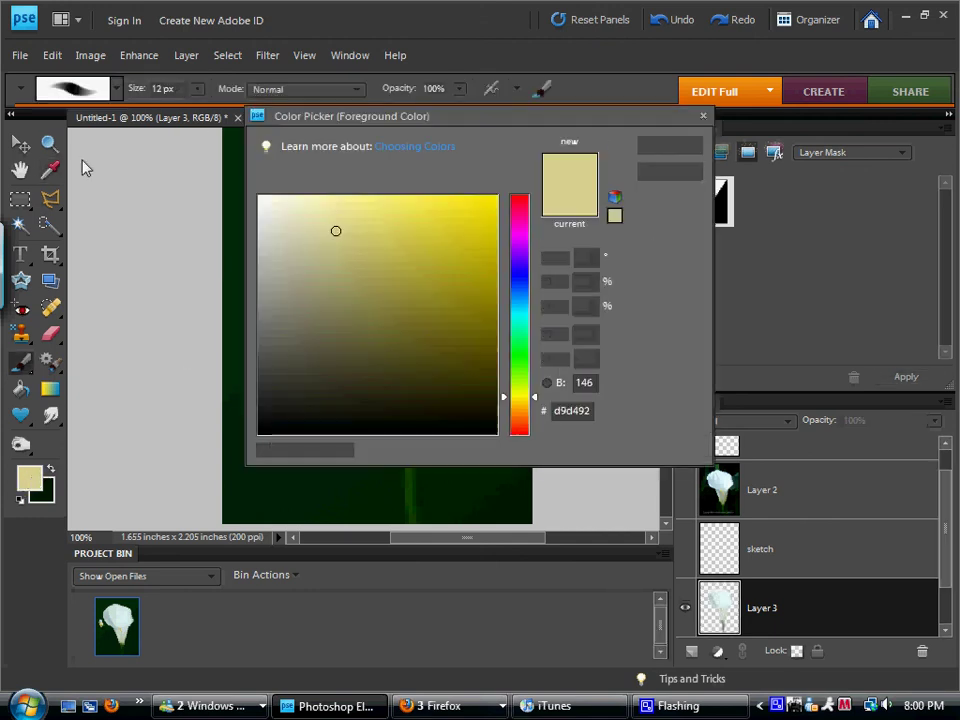
pyautogui.press('Escape')
pyautogui.press('i')
pyautogui.click(261, 274)
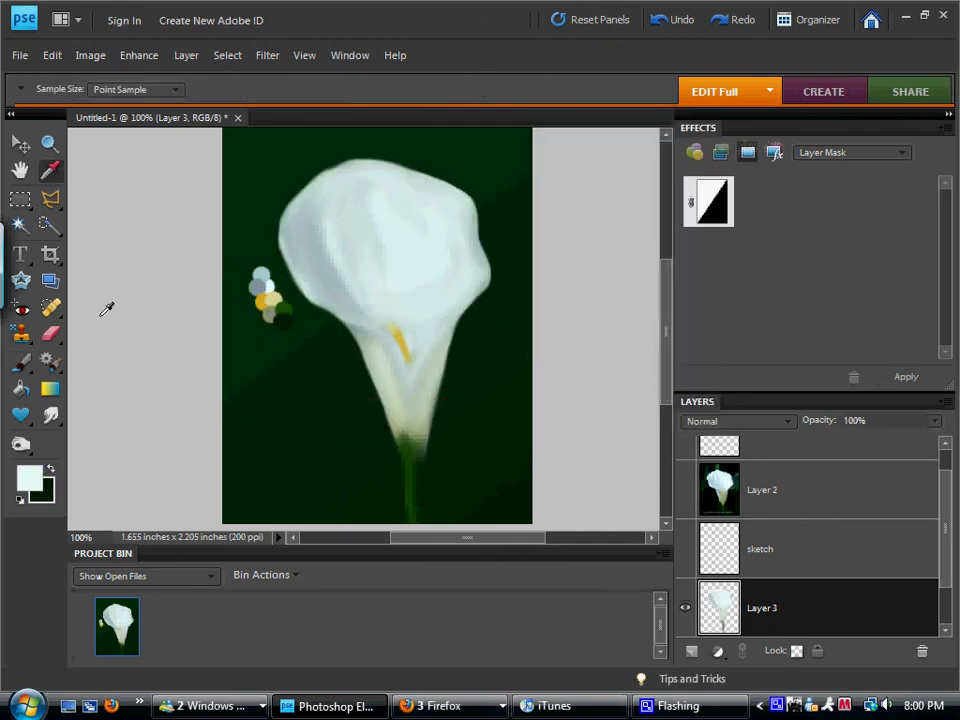
pyautogui.click(20, 363)
pyautogui.click(197, 95)
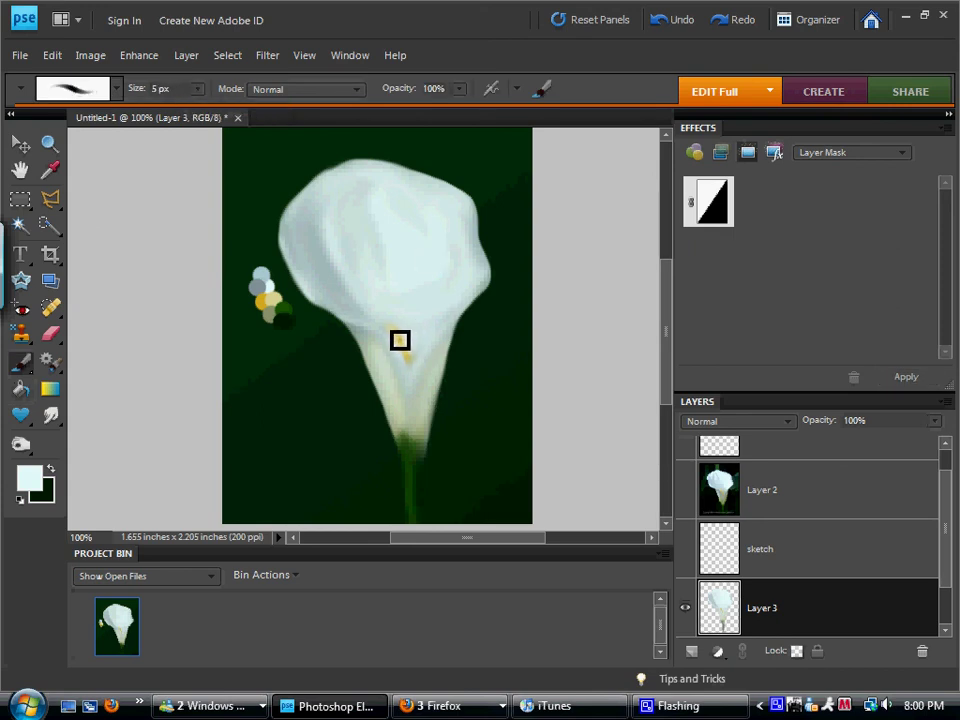
pyautogui.click(50, 415)
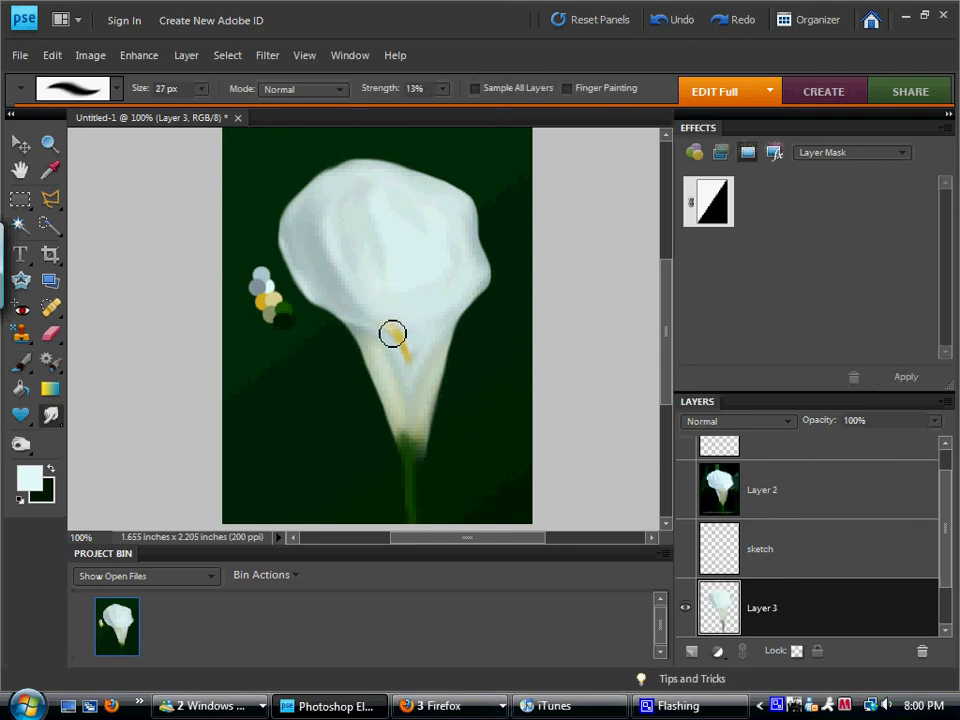
pyautogui.moveTo(392, 333); pyautogui.dragTo(429, 407)
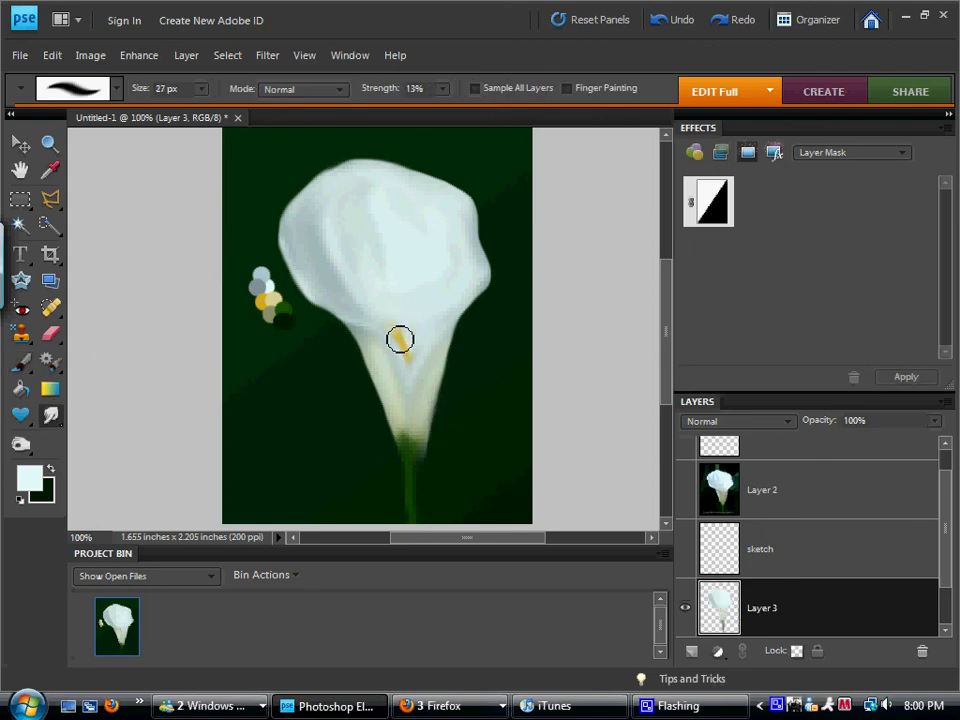
pyautogui.click(27, 201)
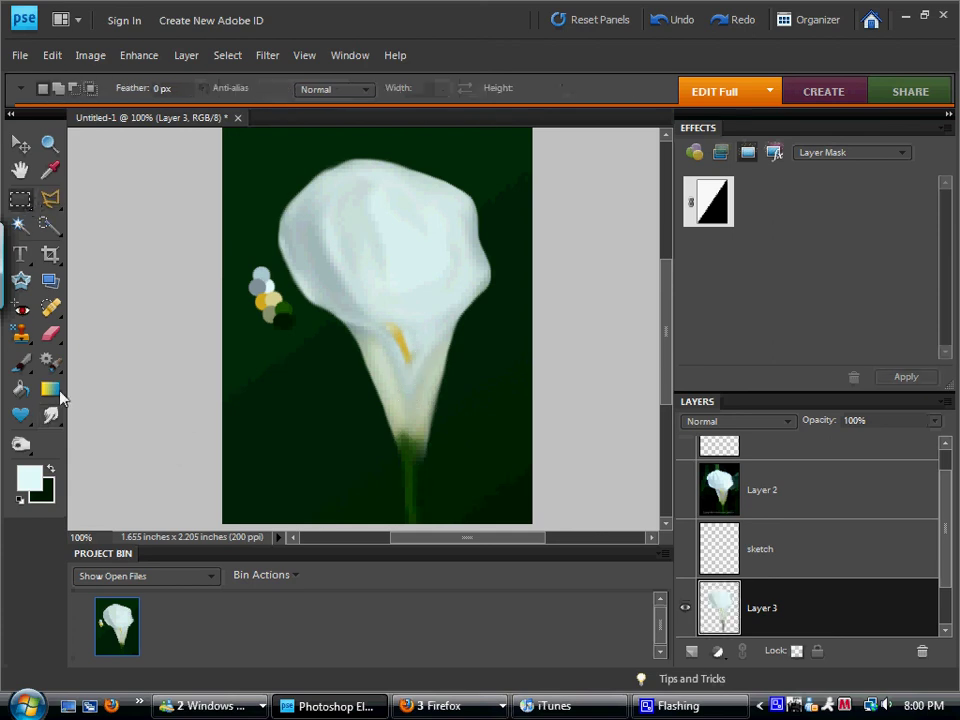